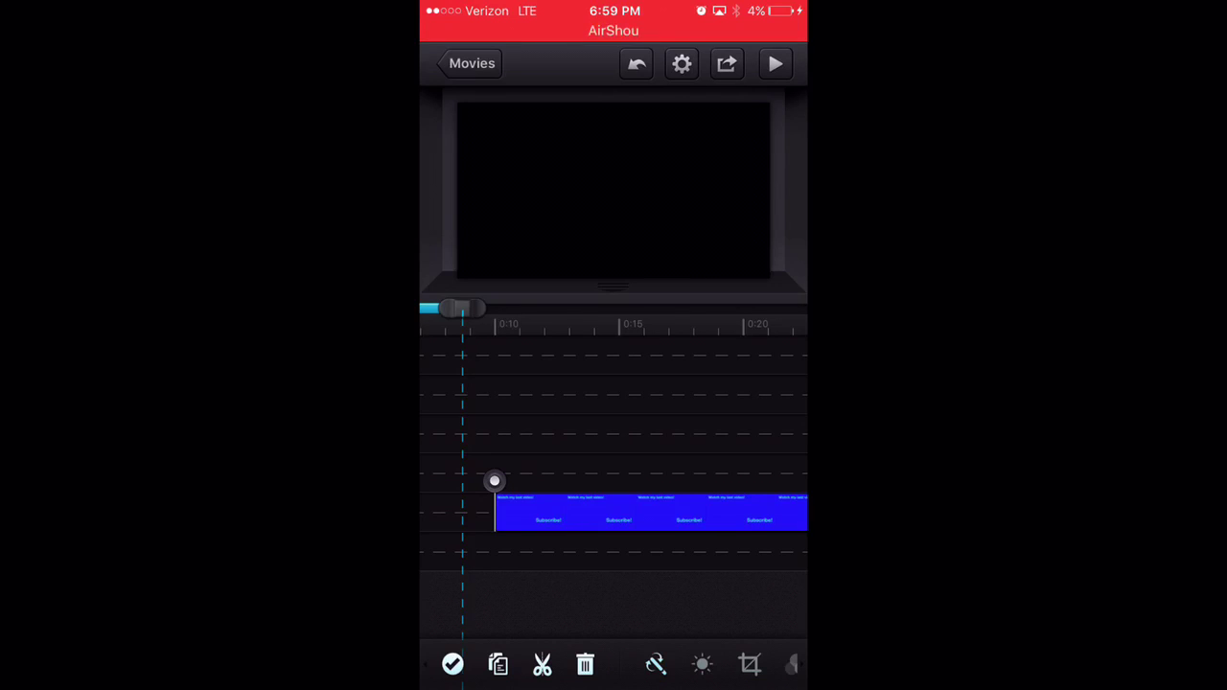
# Trim the blue 'Watch my last video! / Subscribe!' clip so it ends near 0:30
pyautogui.click(652, 513)
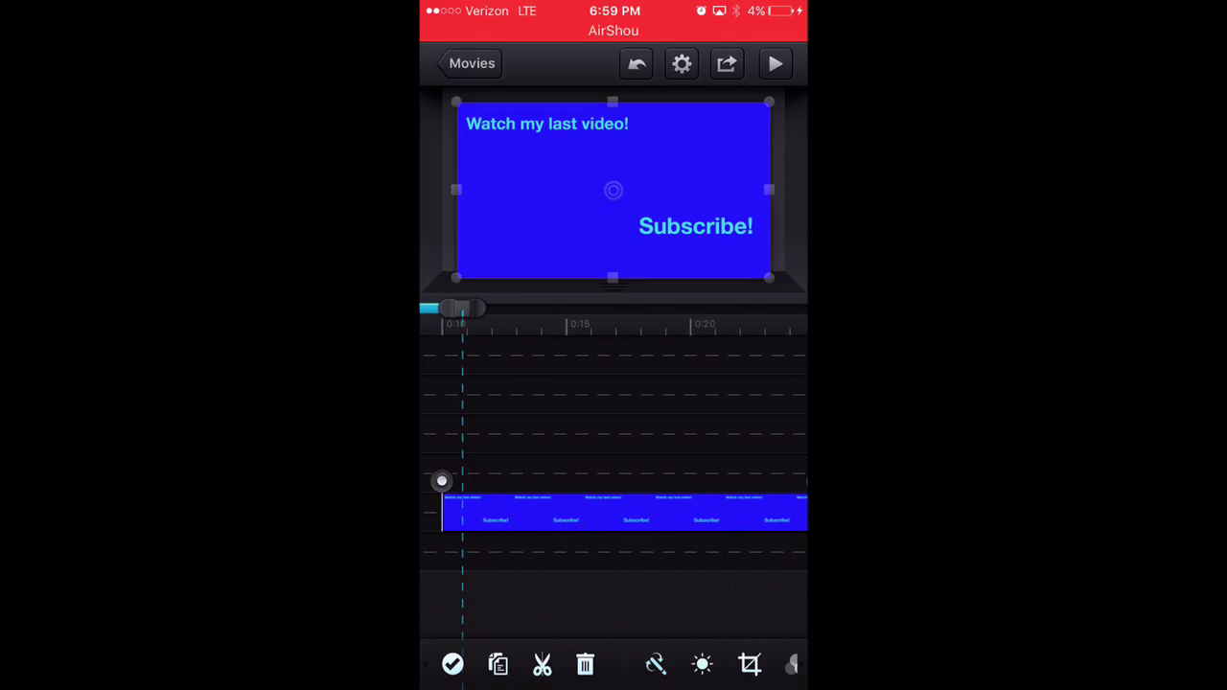
pyautogui.moveTo(805, 481)
pyautogui.mouseDown()
pyautogui.moveTo(633, 481)
pyautogui.moveTo(754, 480)
pyautogui.mouseUp()
pyautogui.moveTo(614, 513); pyautogui.dragTo(575, 513)
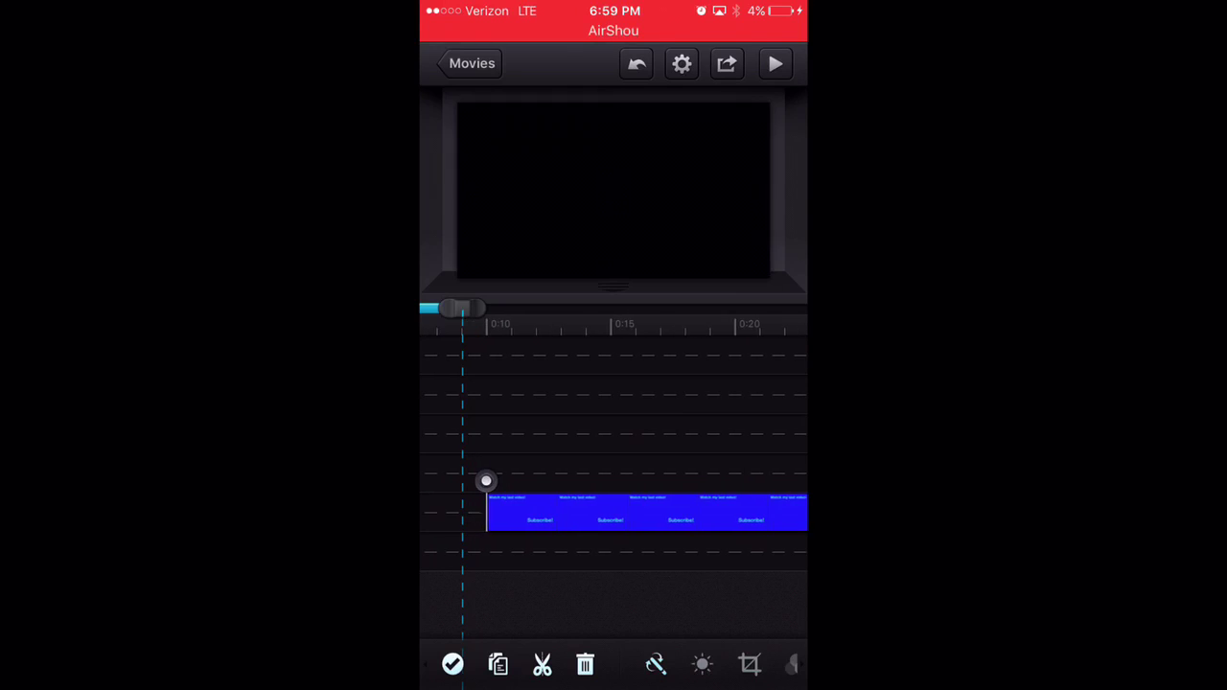
pyautogui.moveTo(753, 480)
pyautogui.mouseDown()
pyautogui.moveTo(560, 480)
pyautogui.moveTo(683, 480)
pyautogui.mouseUp()
pyautogui.click(687, 412)
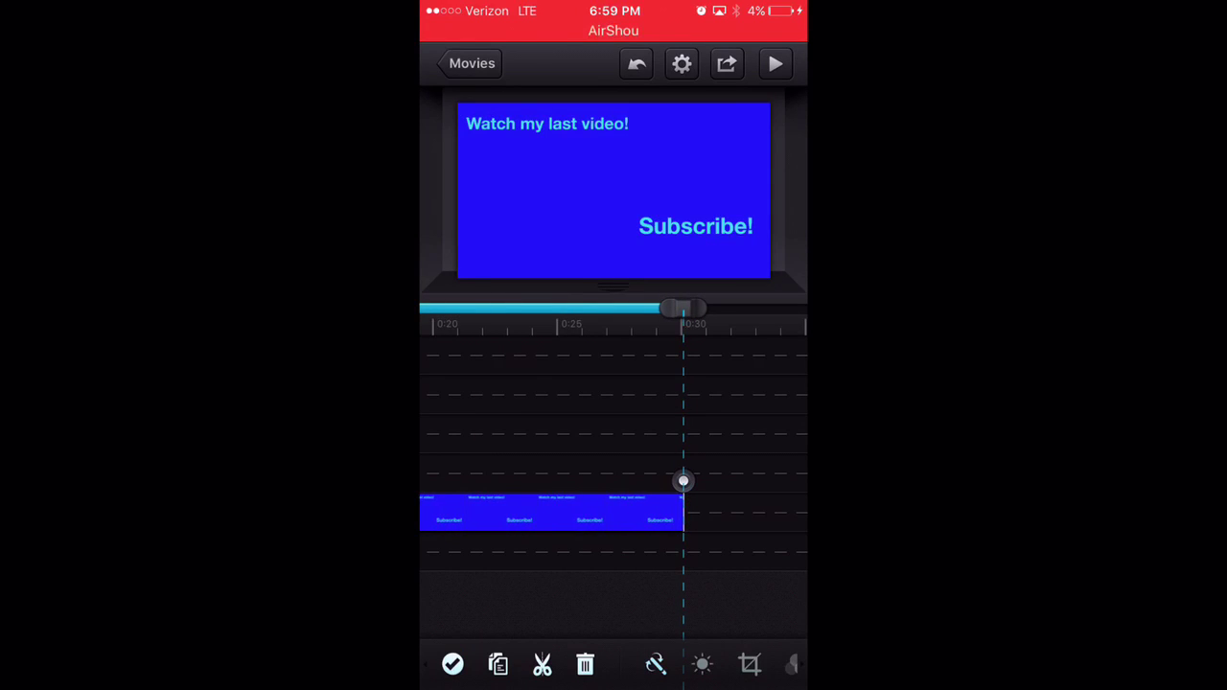
pyautogui.click(614, 190)
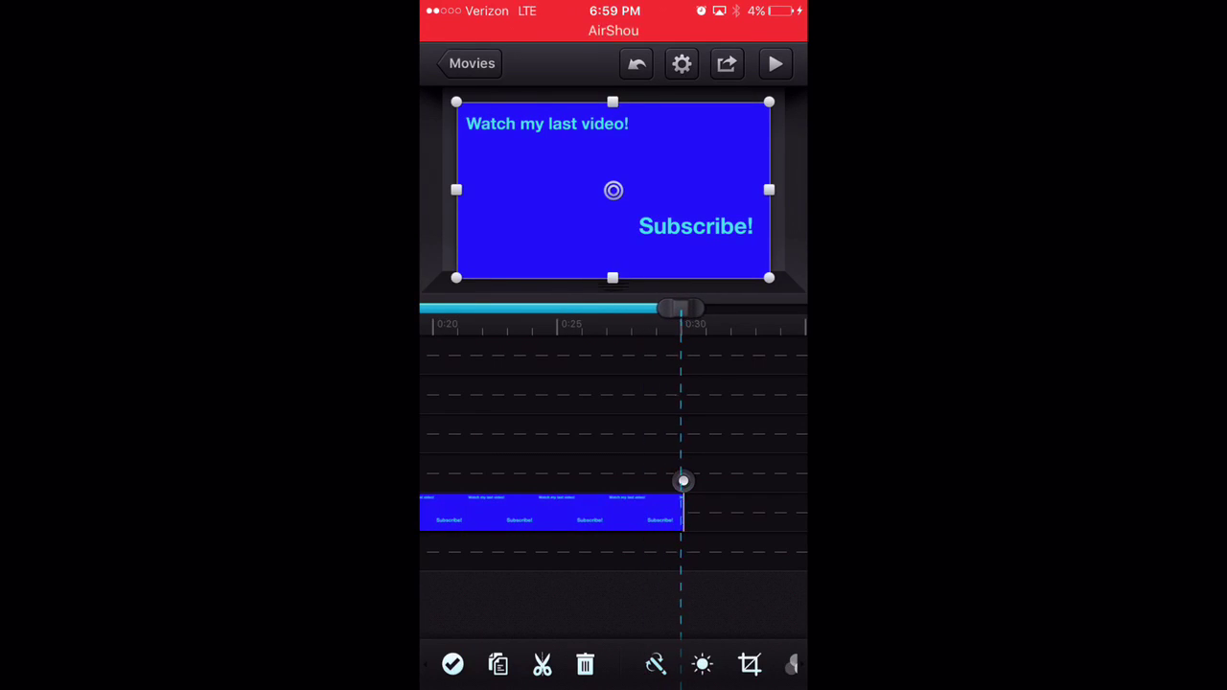
pyautogui.moveTo(683, 480); pyautogui.dragTo(679, 481)
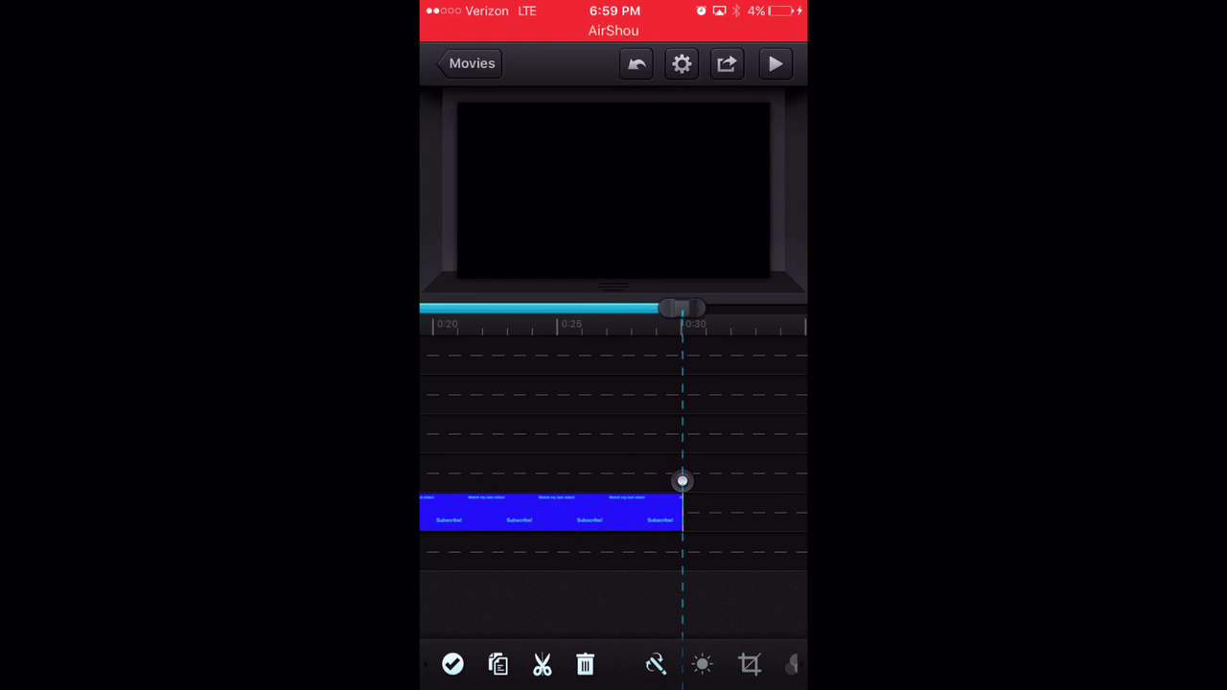
pyautogui.moveTo(679, 480); pyautogui.dragTo(758, 481)
pyautogui.moveTo(576, 422)
pyautogui.mouseDown()
pyautogui.moveTo(767, 422)
pyautogui.moveTo(480, 422)
pyautogui.mouseUp()
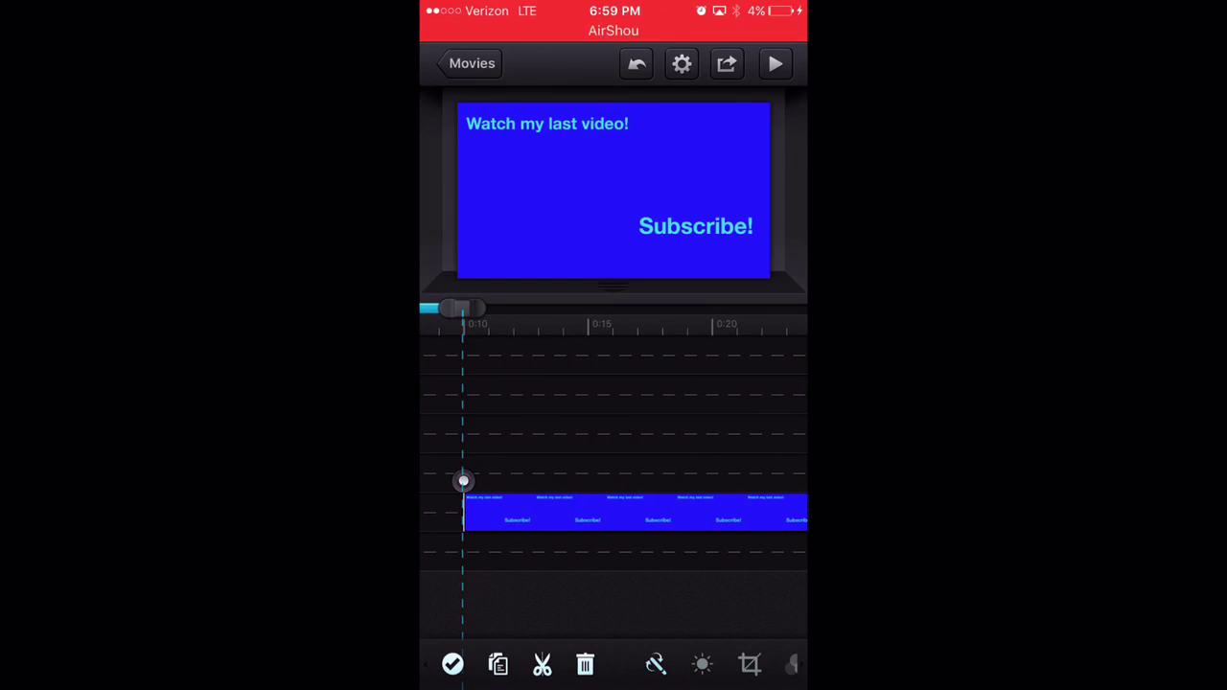
# Add the gameplay video from Camera Roll as a new track under the title card
pyautogui.click(463, 480)
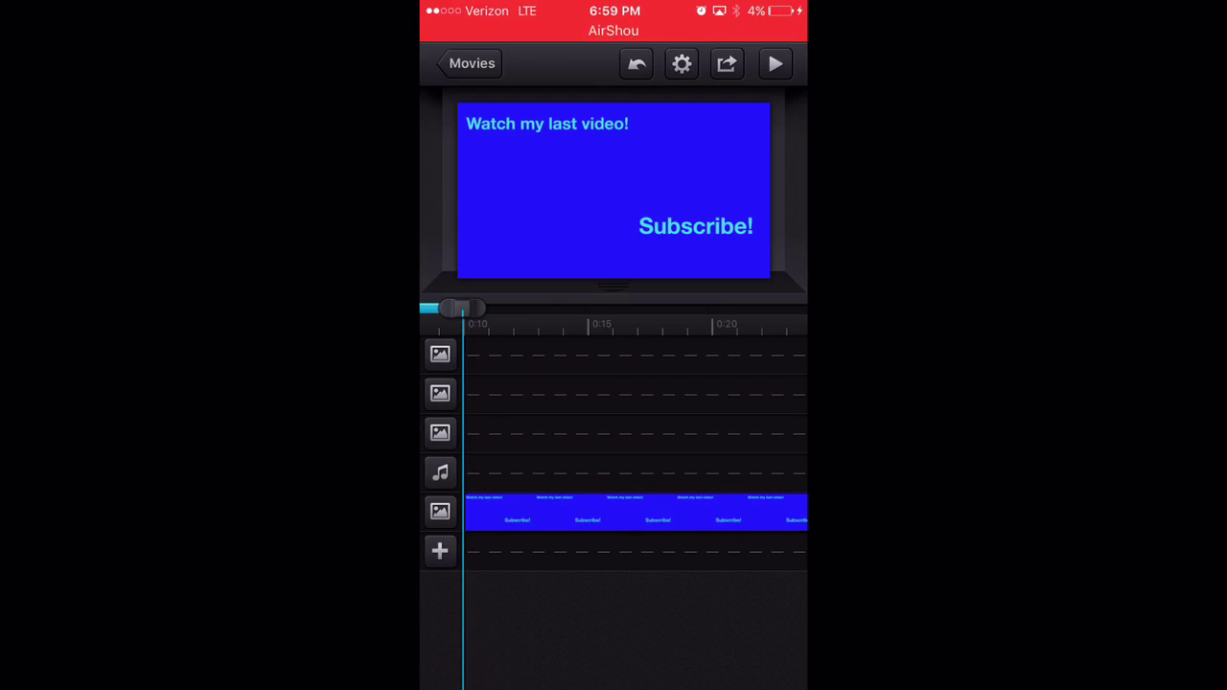
pyautogui.click(439, 551)
pyautogui.click(614, 288)
pyautogui.click(614, 123)
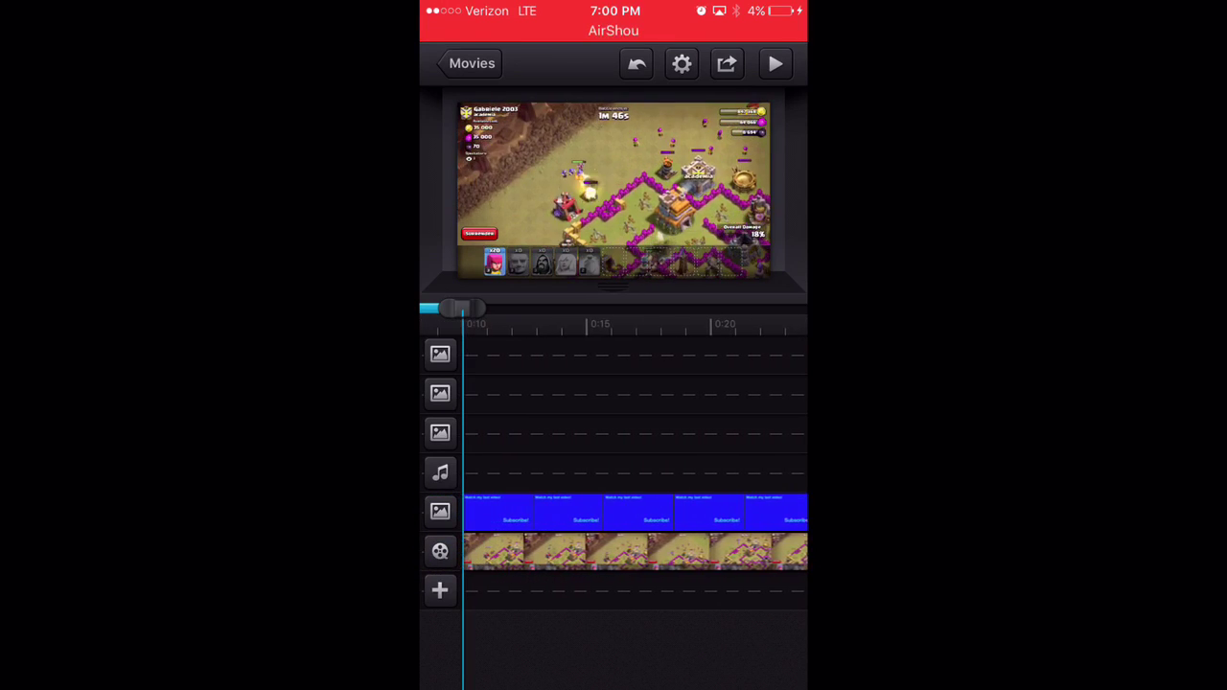
pyautogui.hscroll(-3, 633, 532)
pyautogui.hscroll(1, 633, 532)
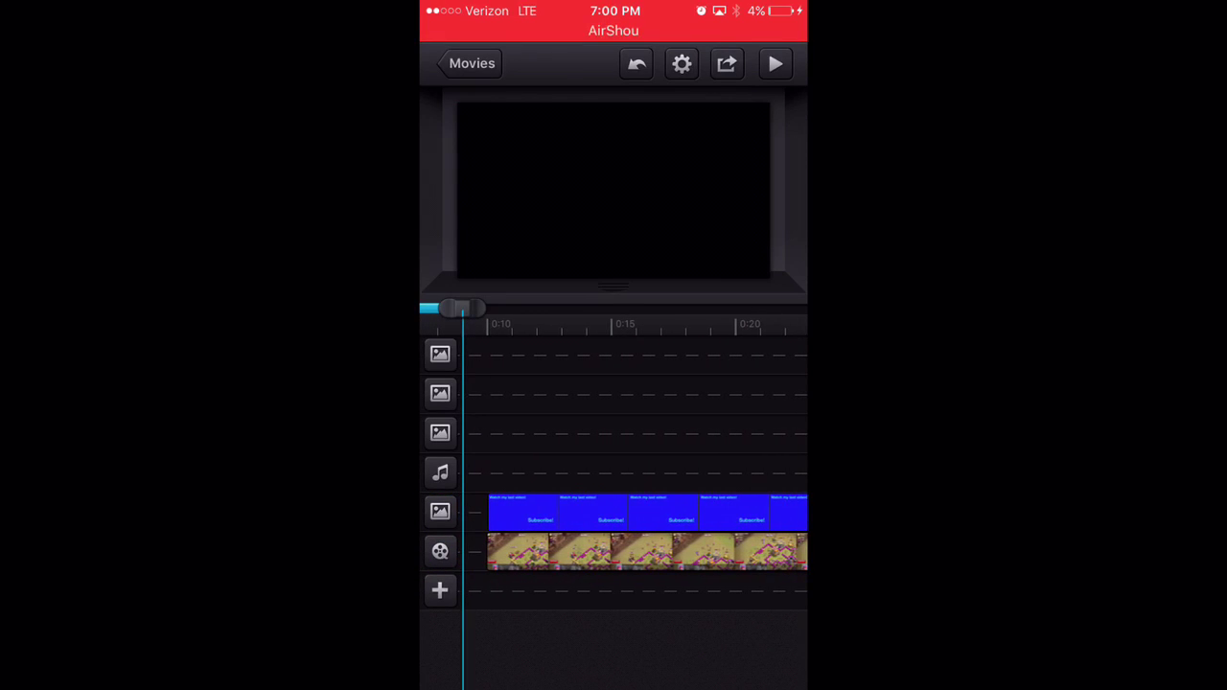
pyautogui.click(633, 551)
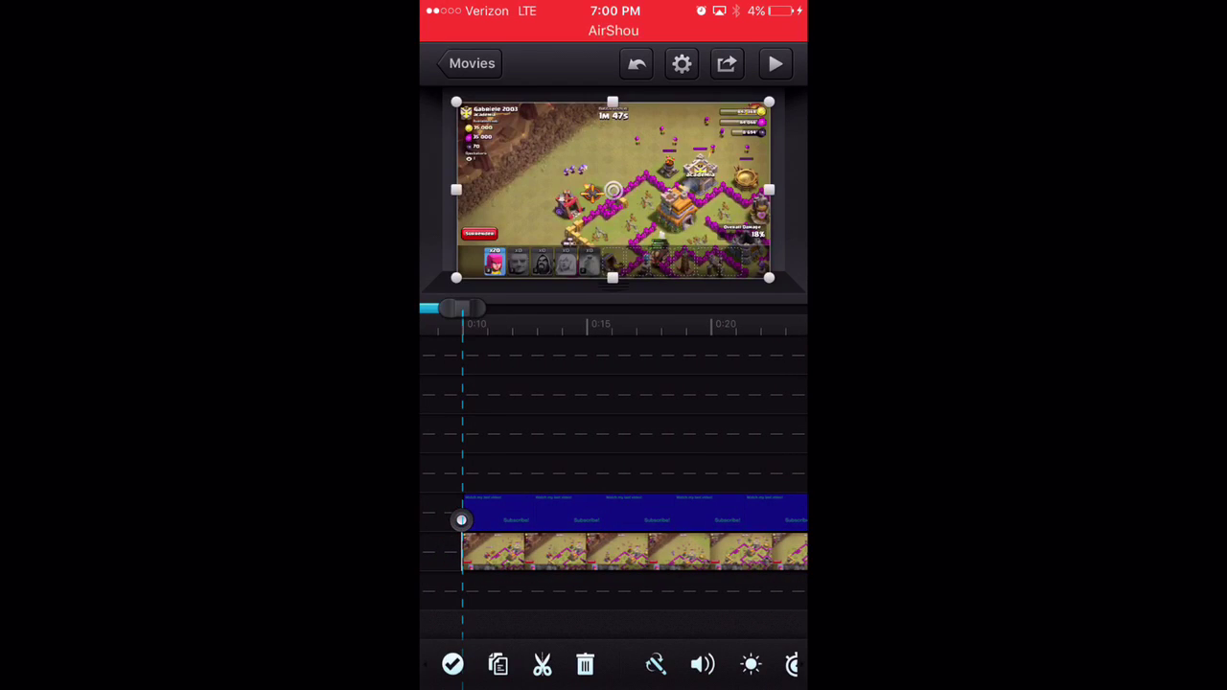
pyautogui.click(453, 665)
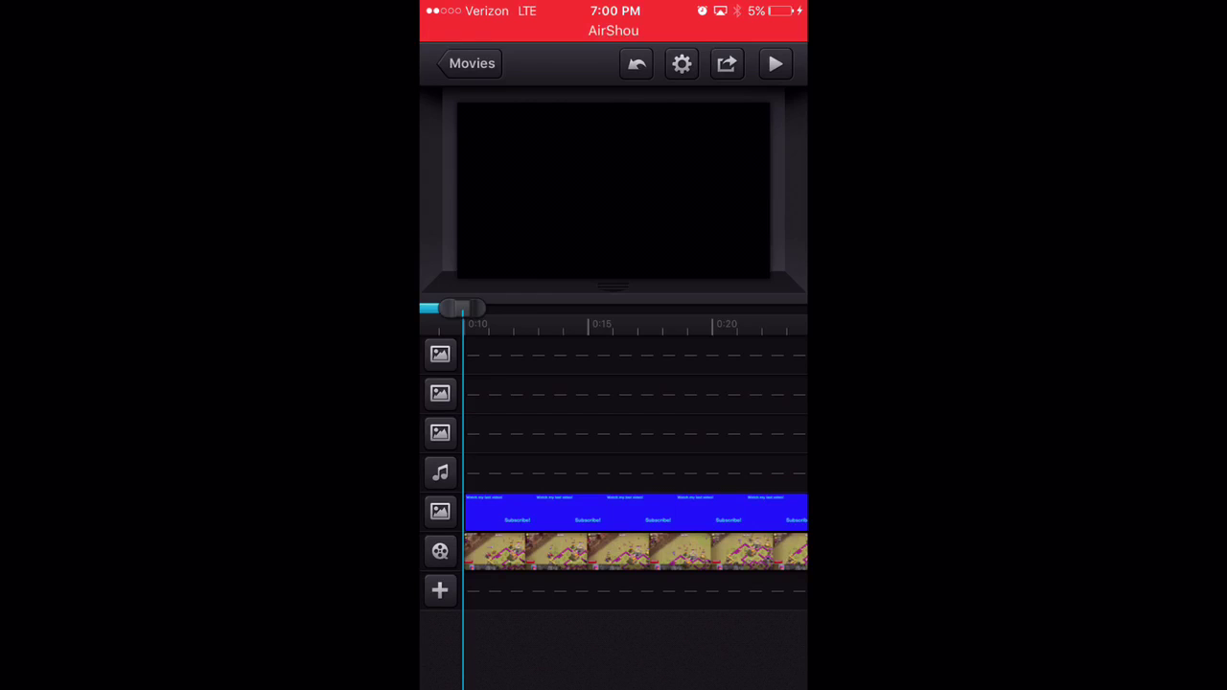
pyautogui.hscroll(5, 633, 532)
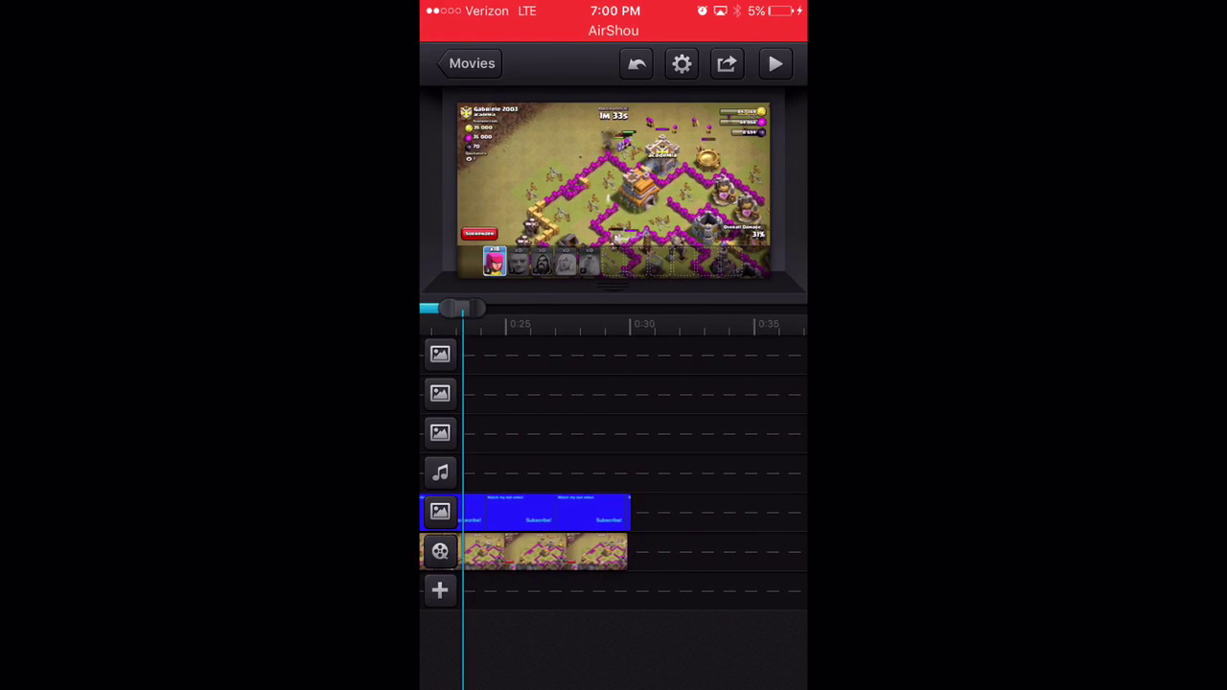
pyautogui.hscroll(-1, 633, 532)
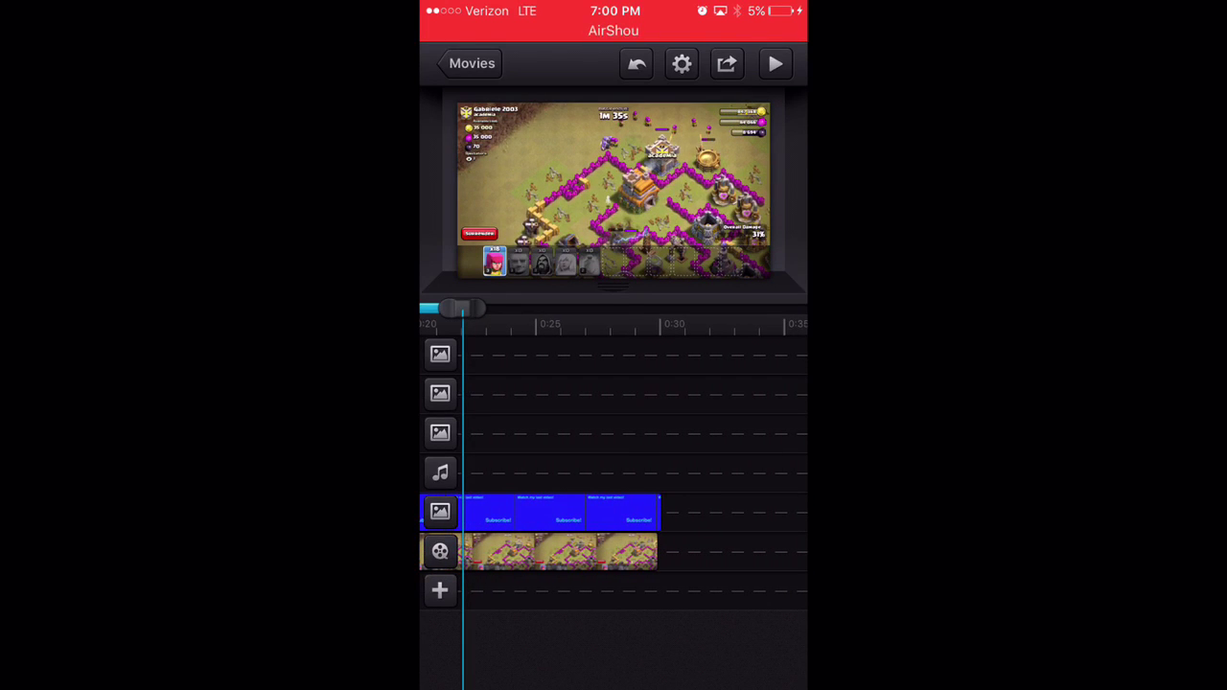
pyautogui.hscroll(-5, 632, 532)
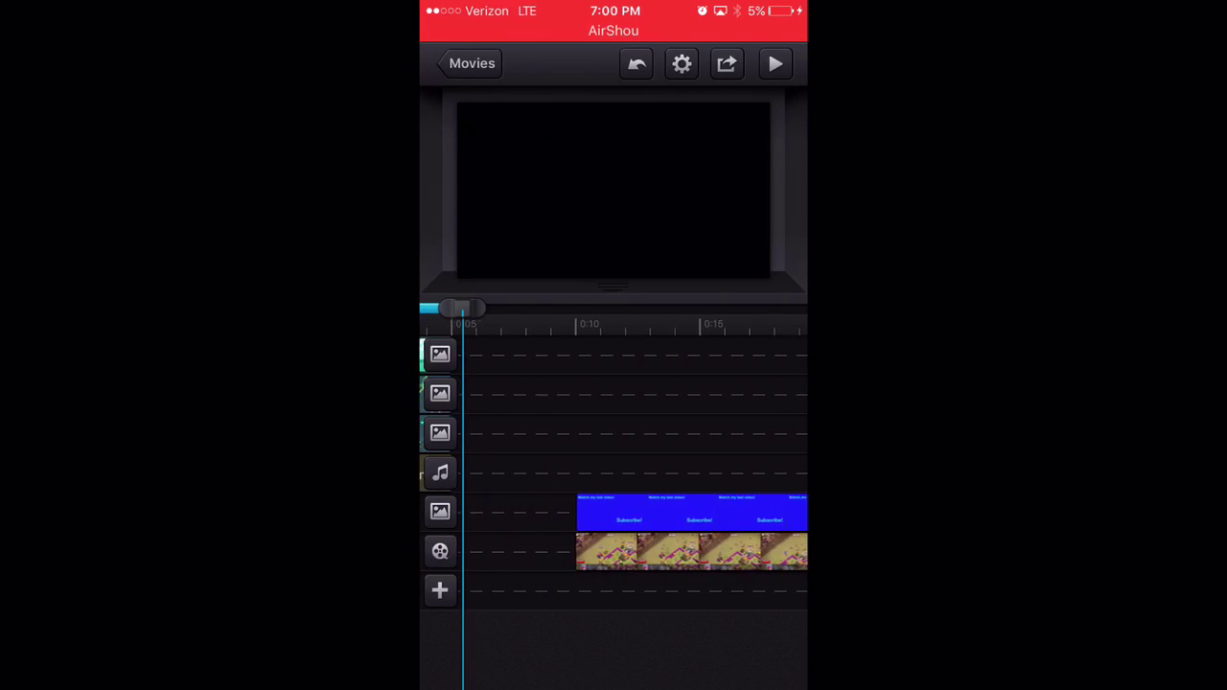
pyautogui.hscroll(1, 633, 532)
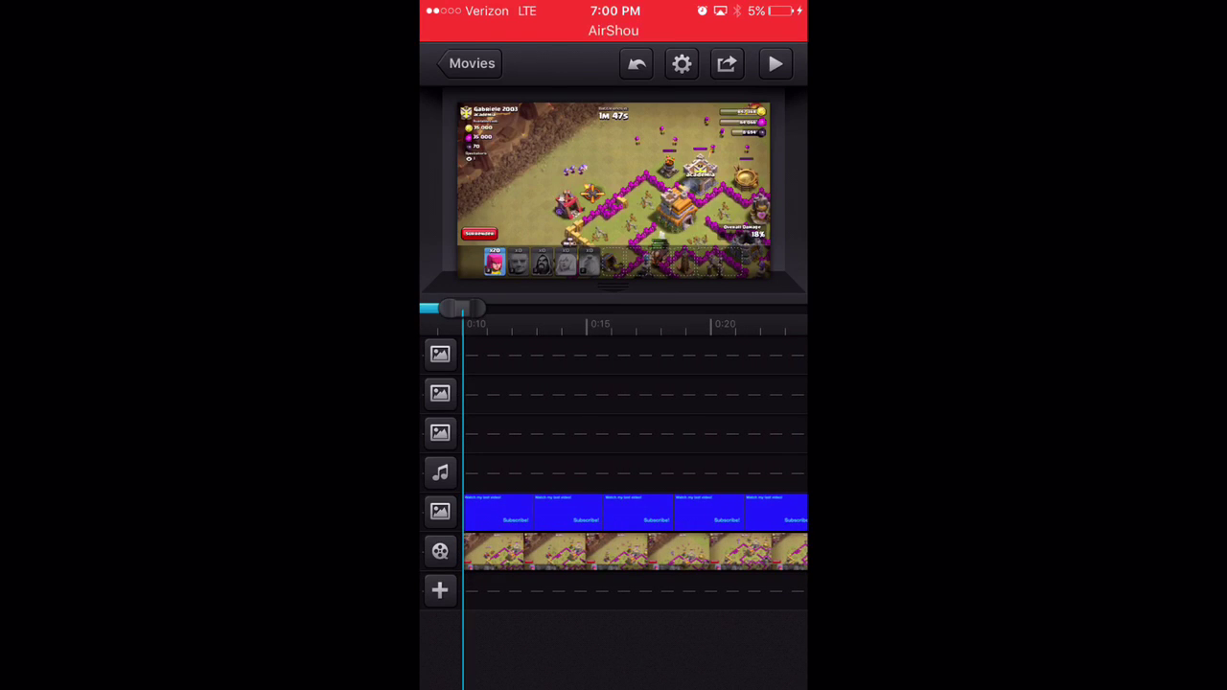
pyautogui.click(633, 551)
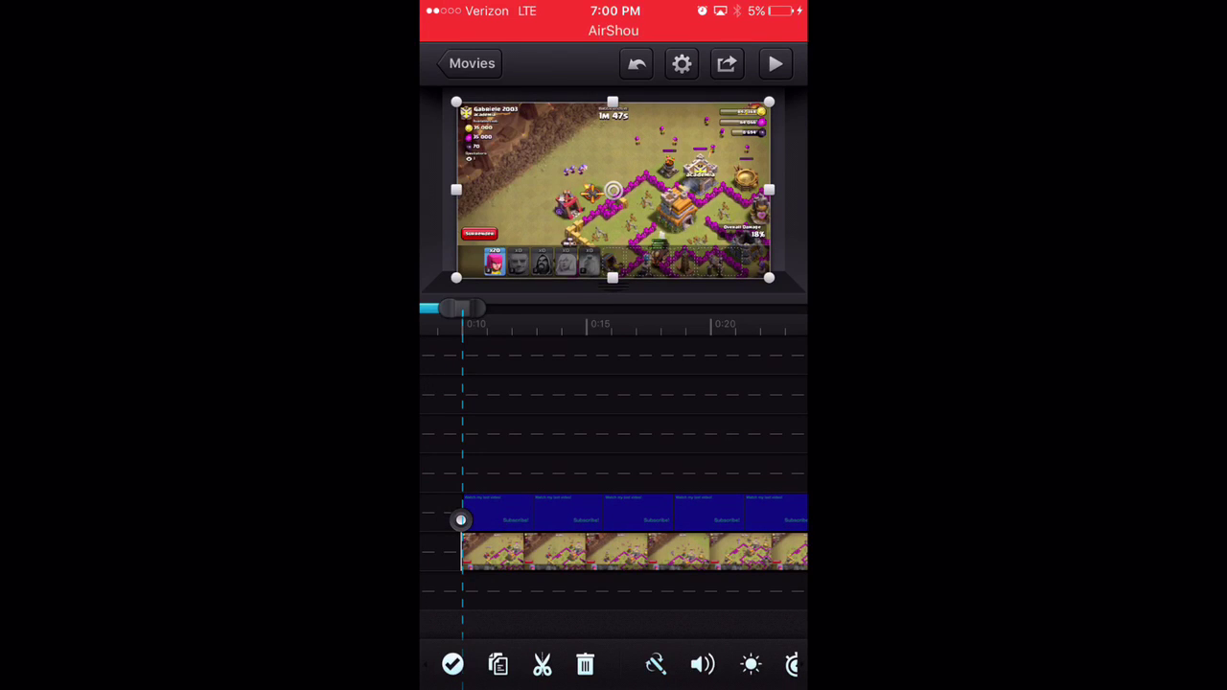
pyautogui.click(632, 412)
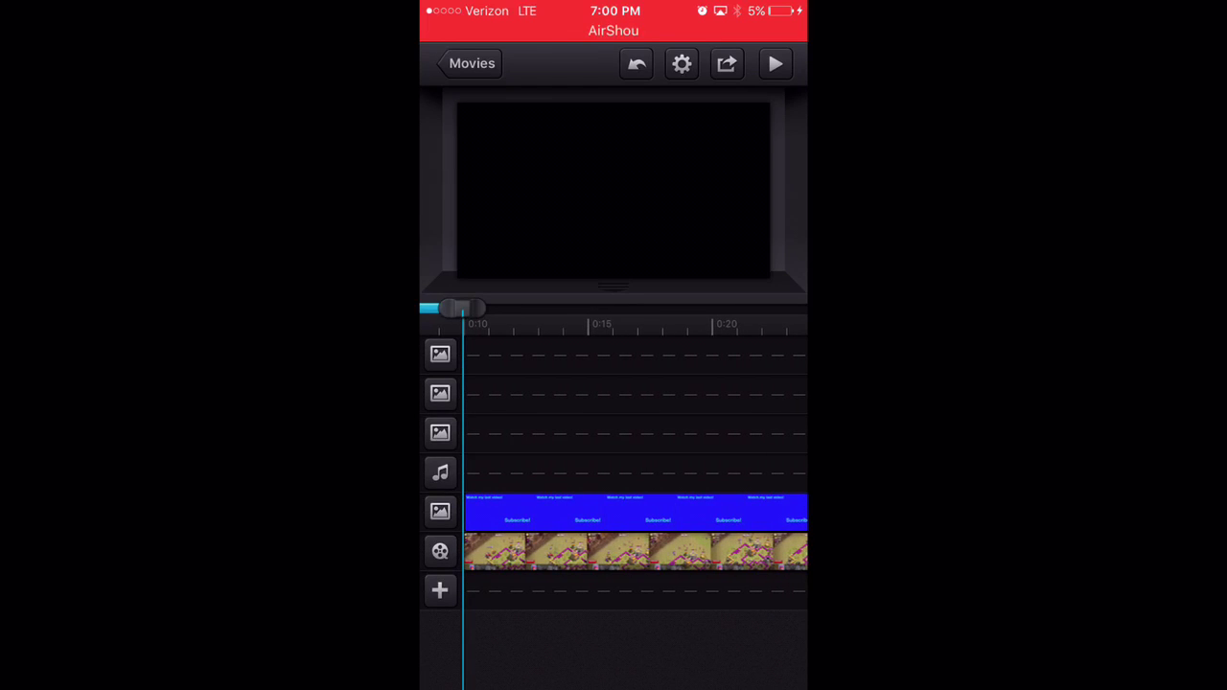
pyautogui.click(633, 552)
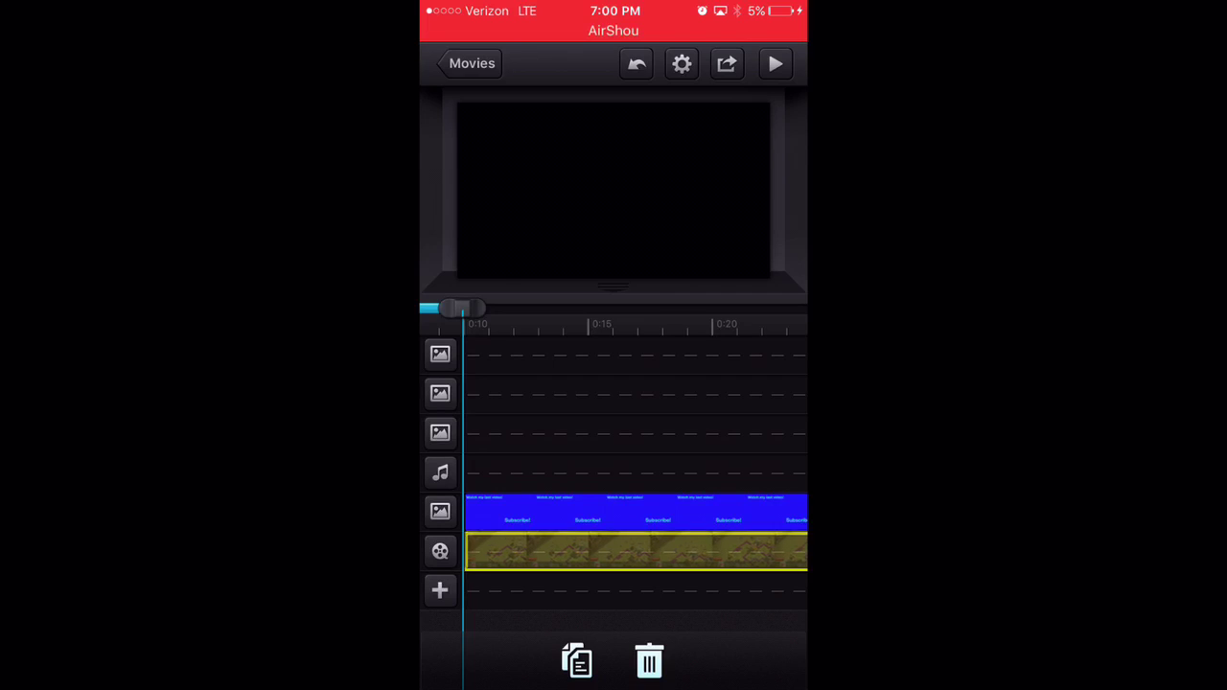
pyautogui.click(632, 551)
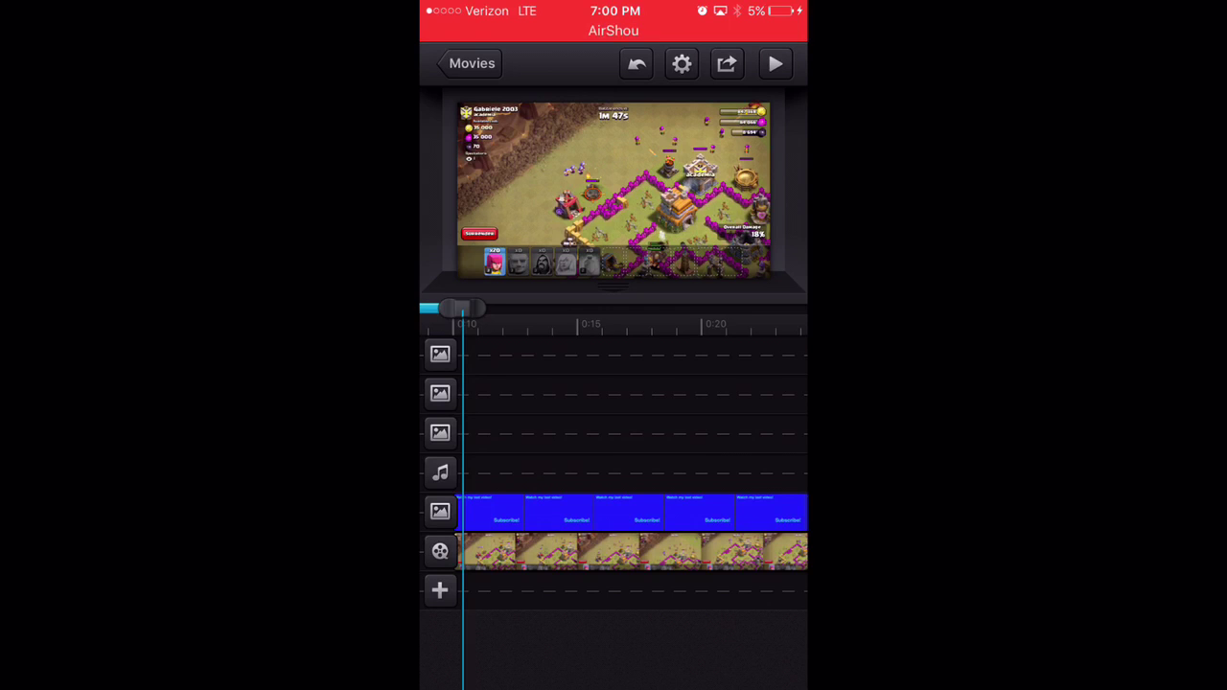
# Shrink the gameplay video and move it to the left side of the Subscribe card
pyautogui.click(633, 552)
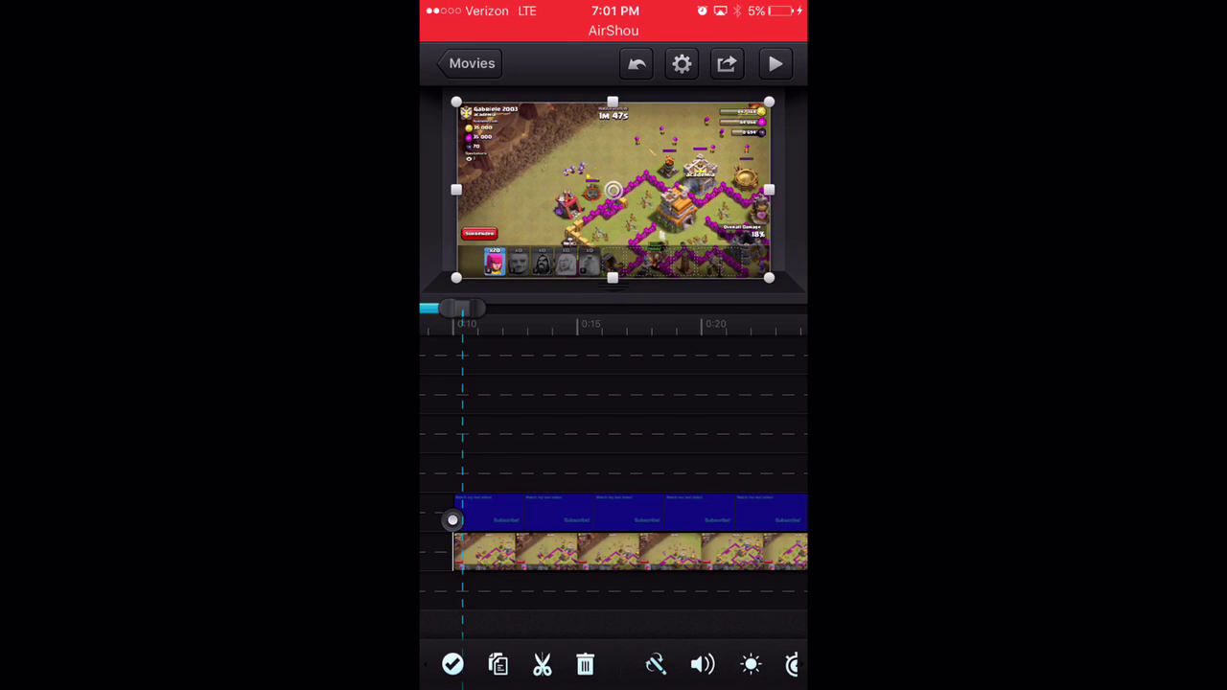
pyautogui.moveTo(769, 101); pyautogui.dragTo(706, 140)
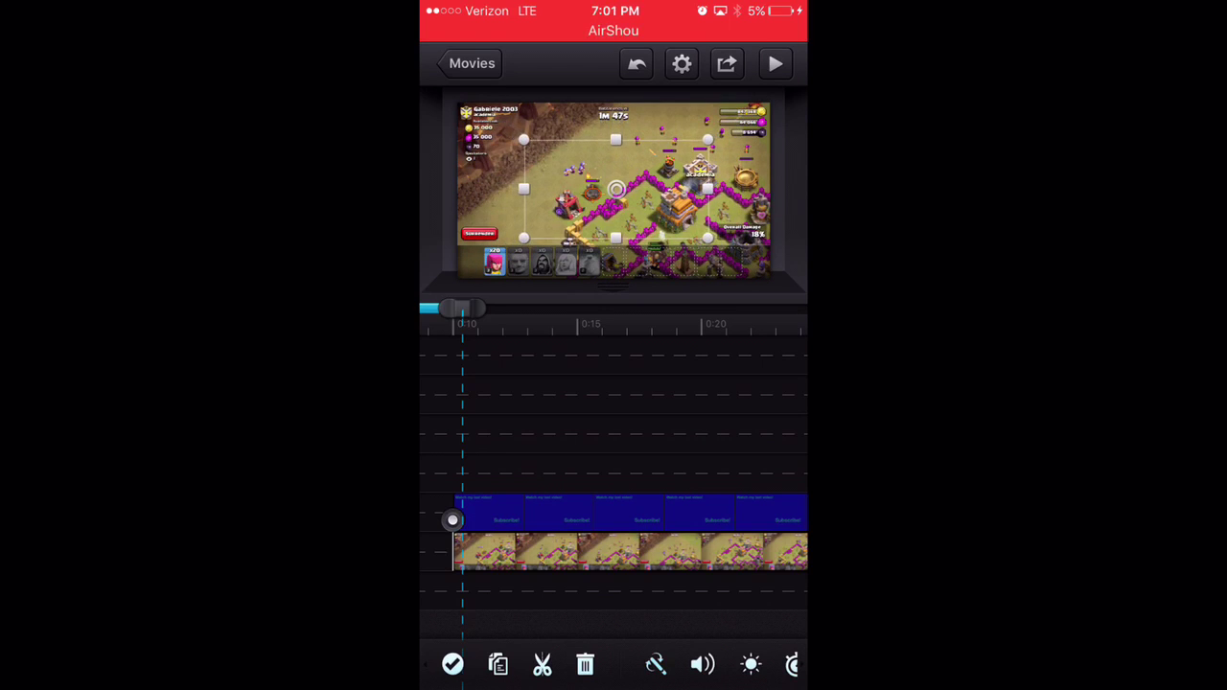
pyautogui.moveTo(615, 188)
pyautogui.mouseDown()
pyautogui.moveTo(534, 206)
pyautogui.moveTo(544, 196)
pyautogui.mouseUp()
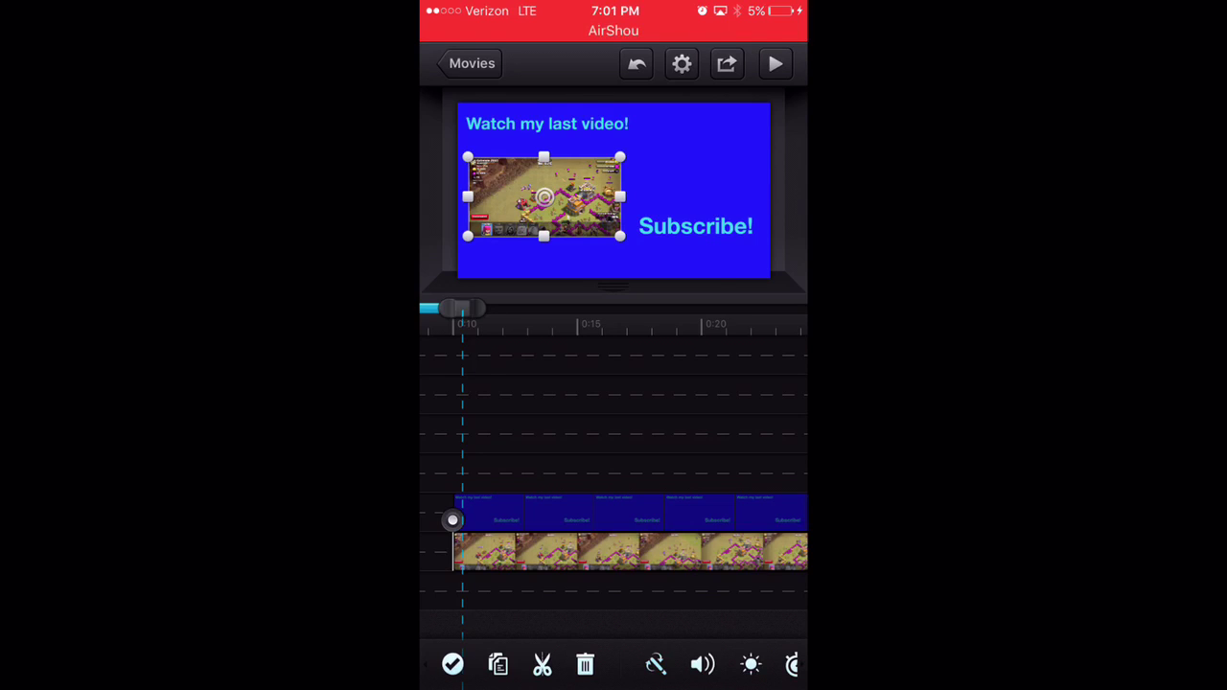
pyautogui.click(452, 664)
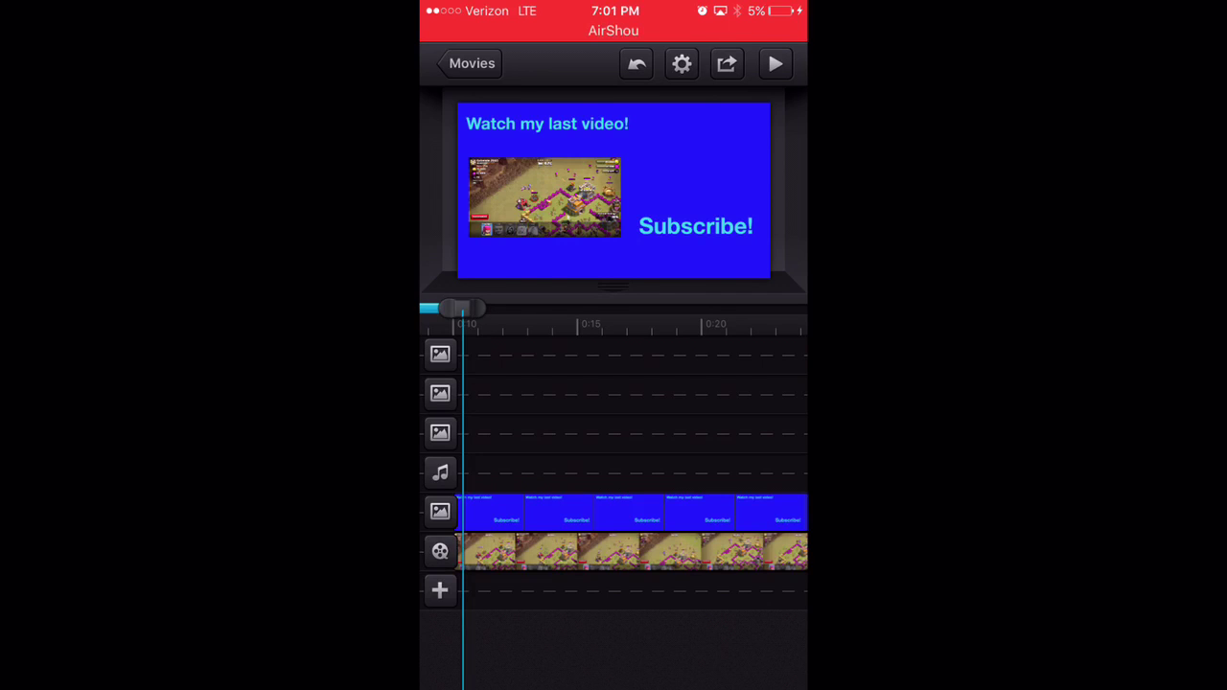
pyautogui.hscroll(-5, 633, 460)
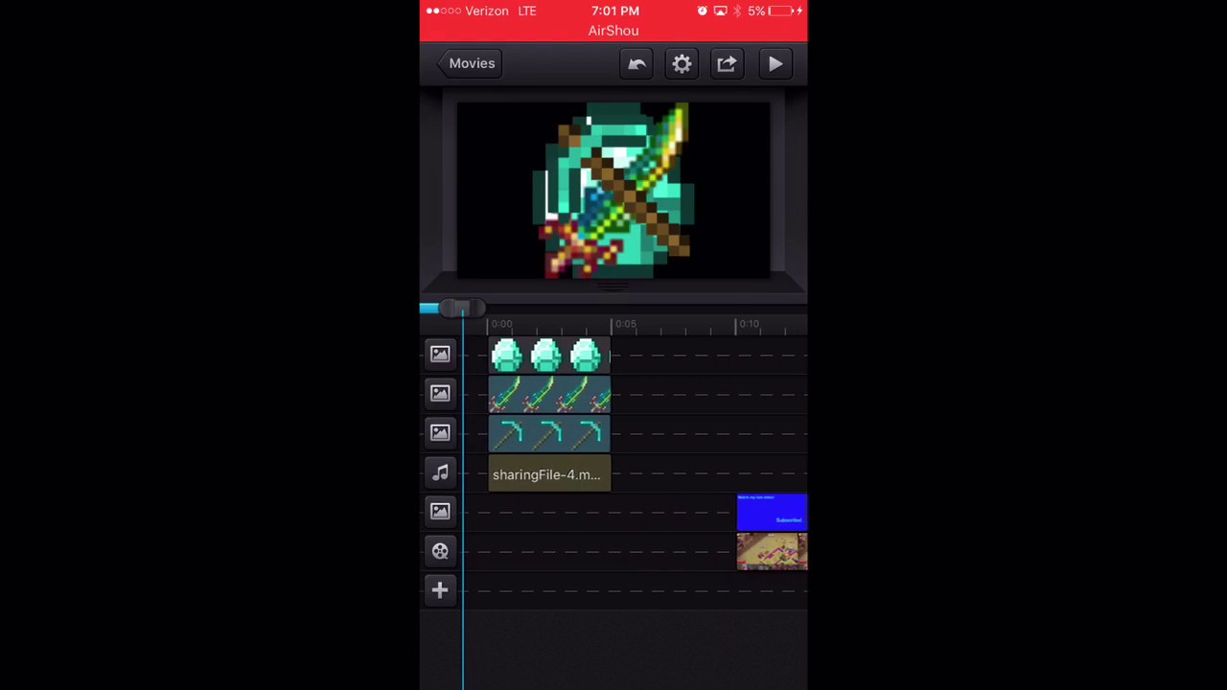
pyautogui.hscroll(5, 632, 460)
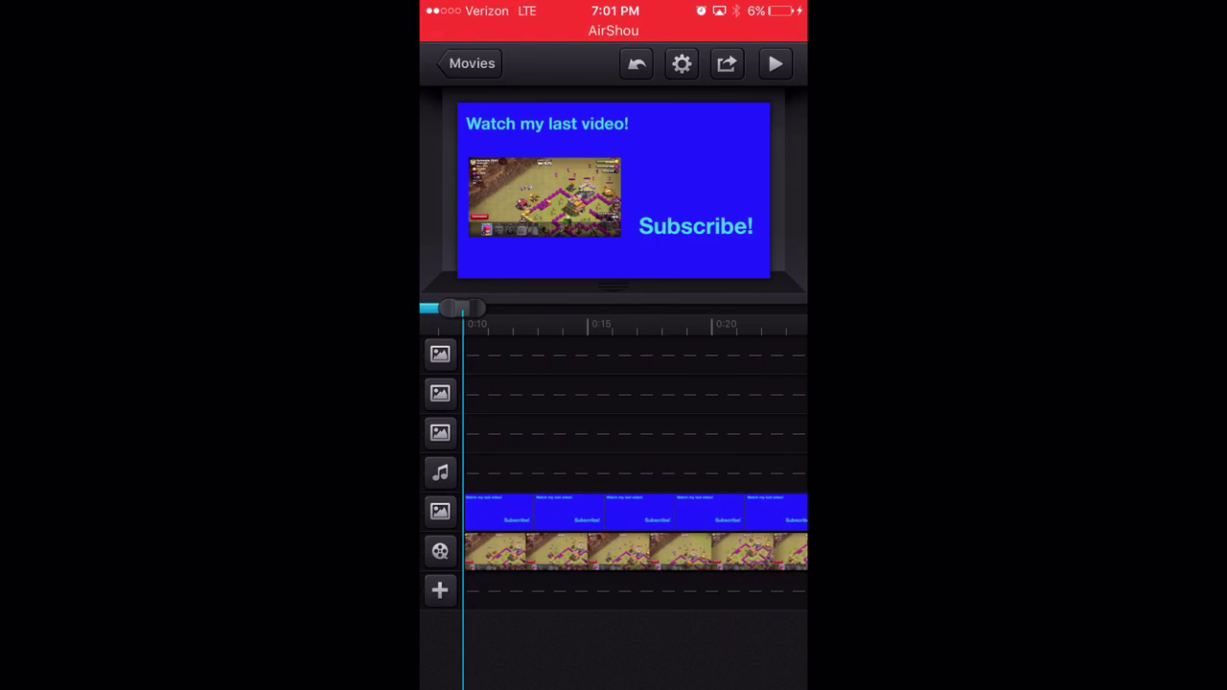
# Add the shared audio file sharingFile-5.mp3 as a music track
pyautogui.click(439, 590)
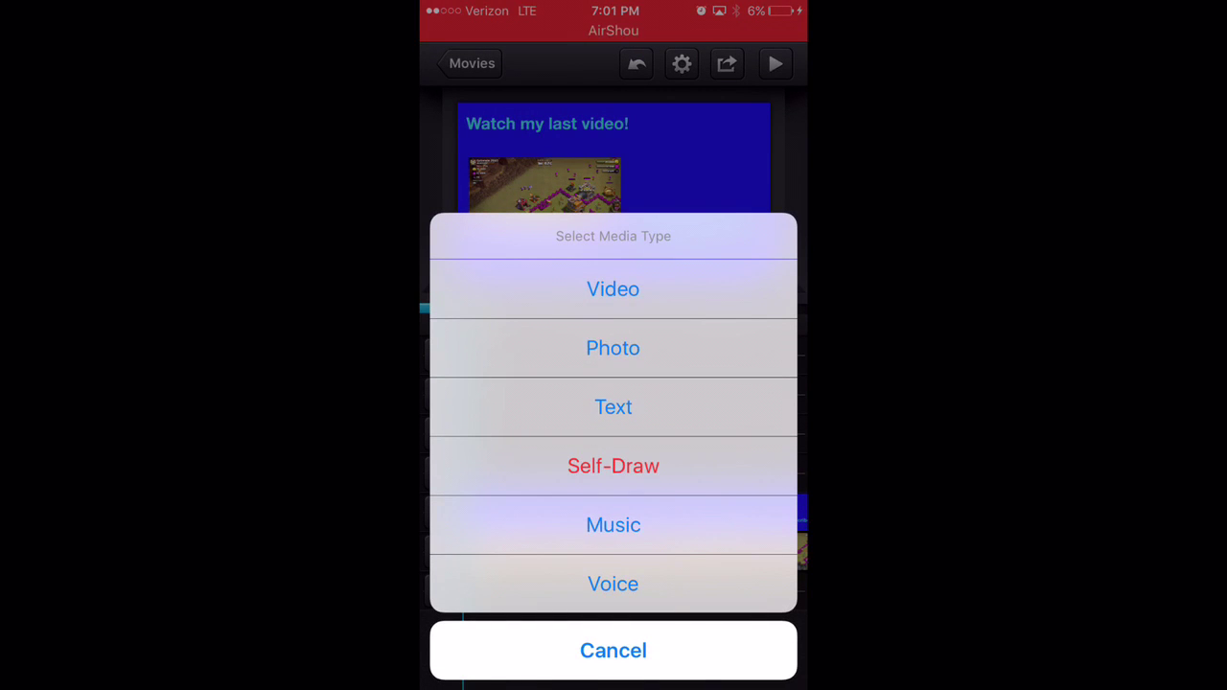
pyautogui.click(613, 525)
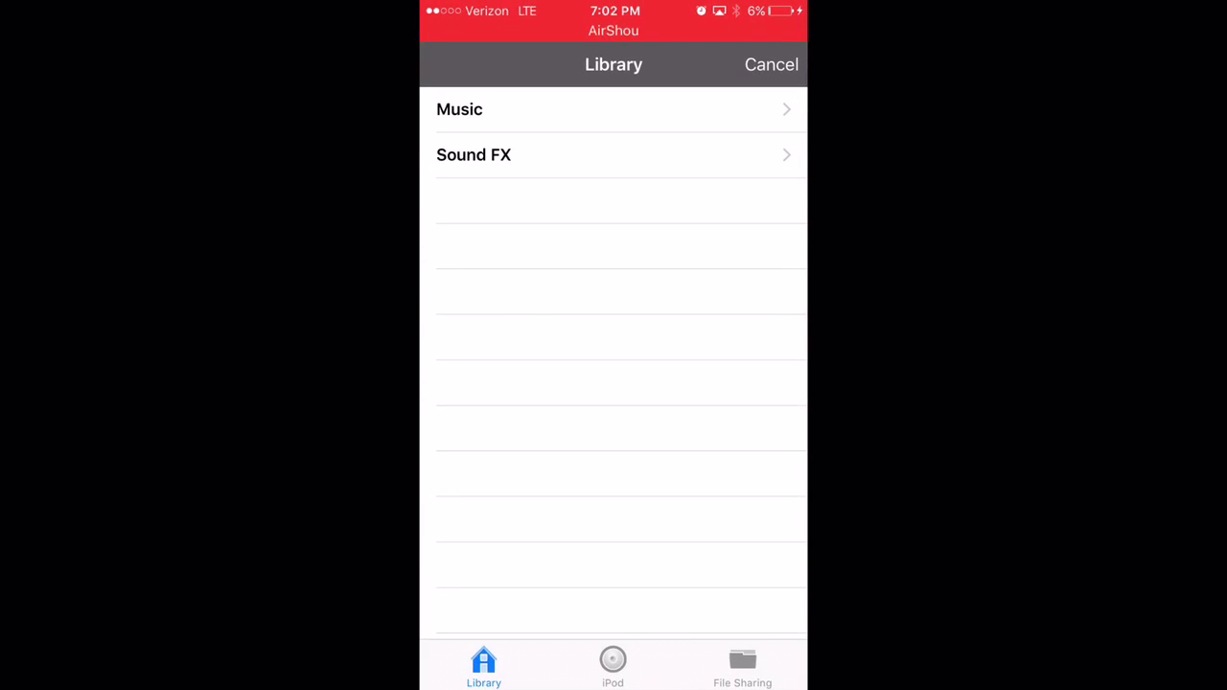
pyautogui.click(743, 668)
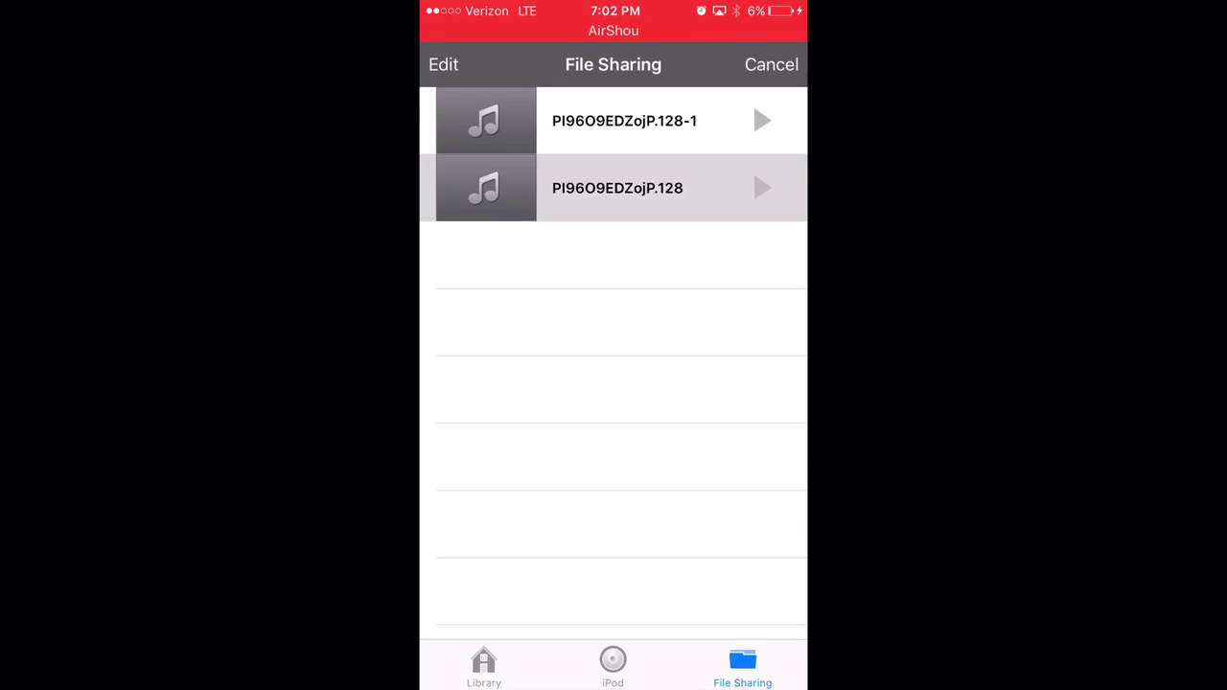
pyautogui.click(614, 188)
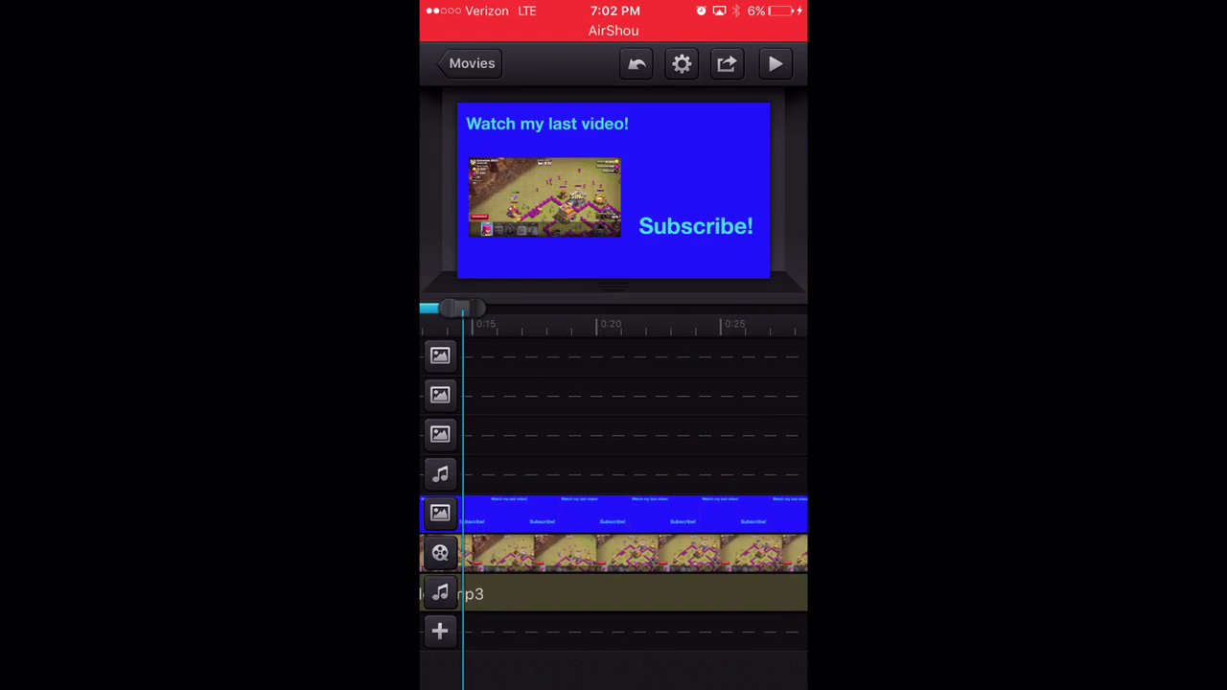
pyautogui.hscroll(5, 633, 528)
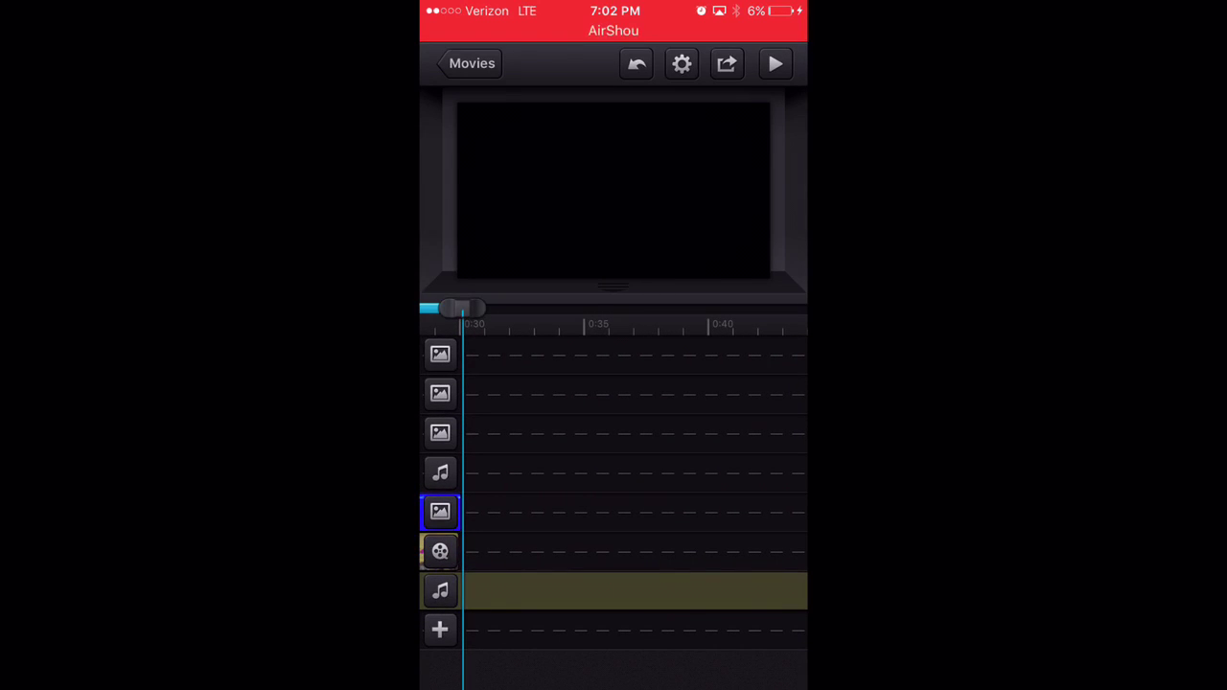
# Select and deselect the outro's slide and gameplay clips to bring the outro into view
pyautogui.click(441, 513)
pyautogui.click(487, 665)
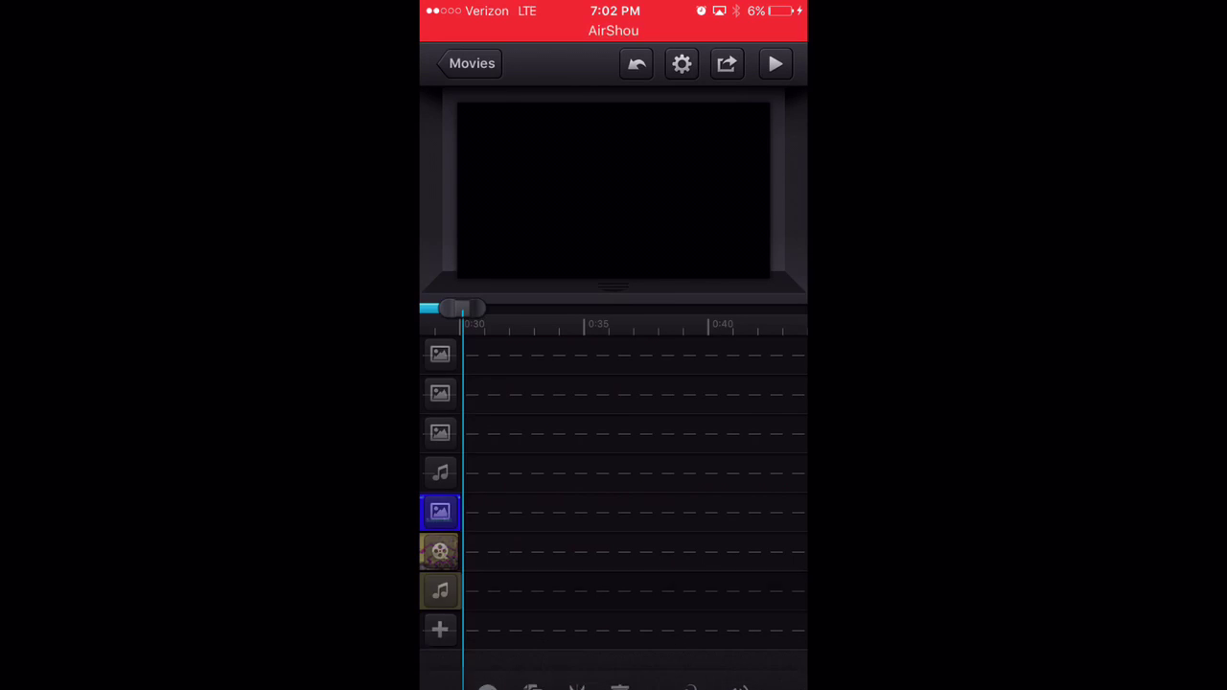
pyautogui.click(440, 551)
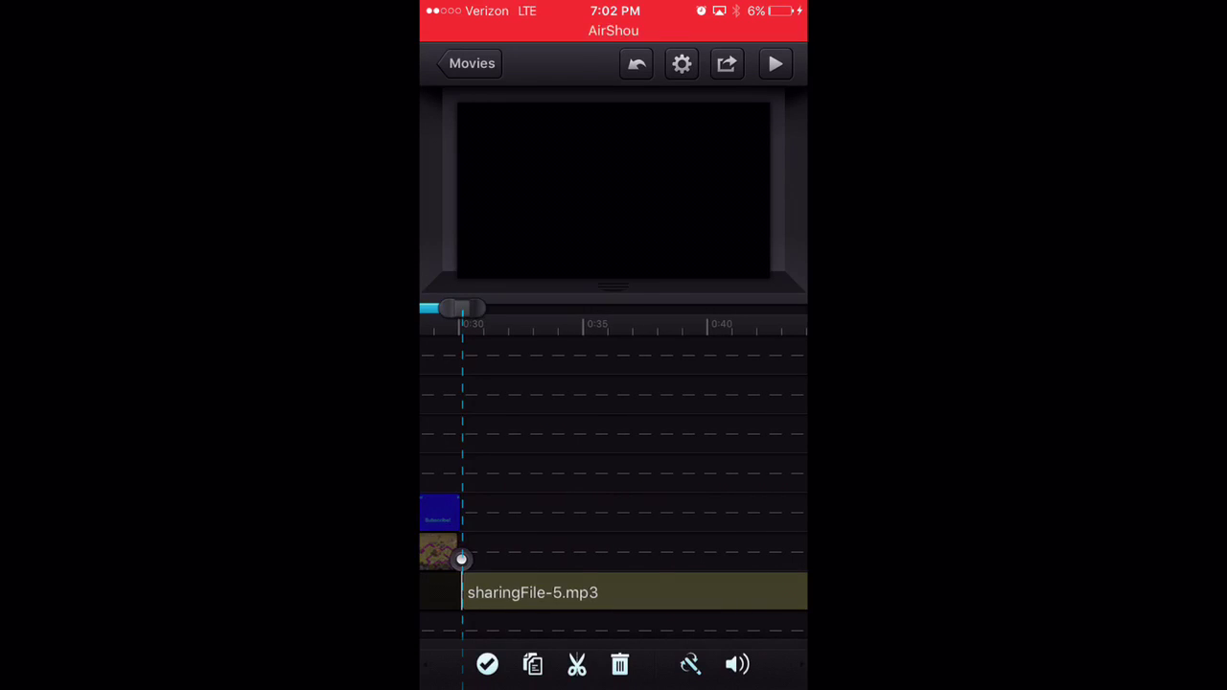
pyautogui.click(487, 664)
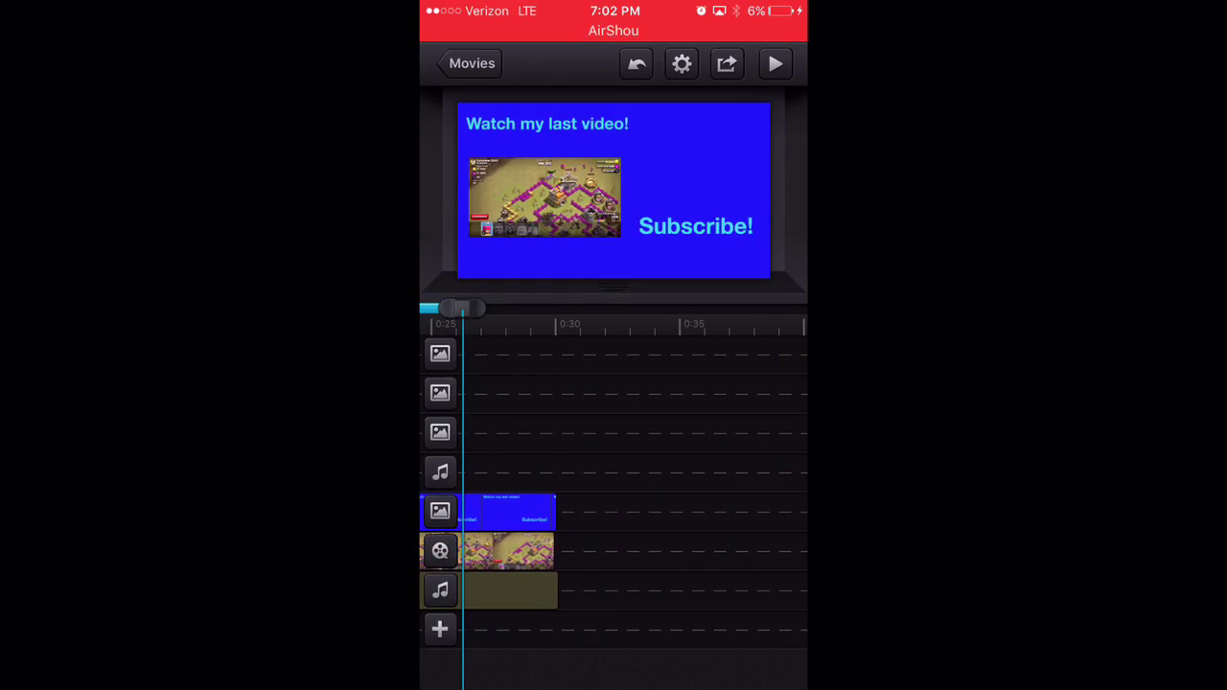
pyautogui.hscroll(-1, 575, 537)
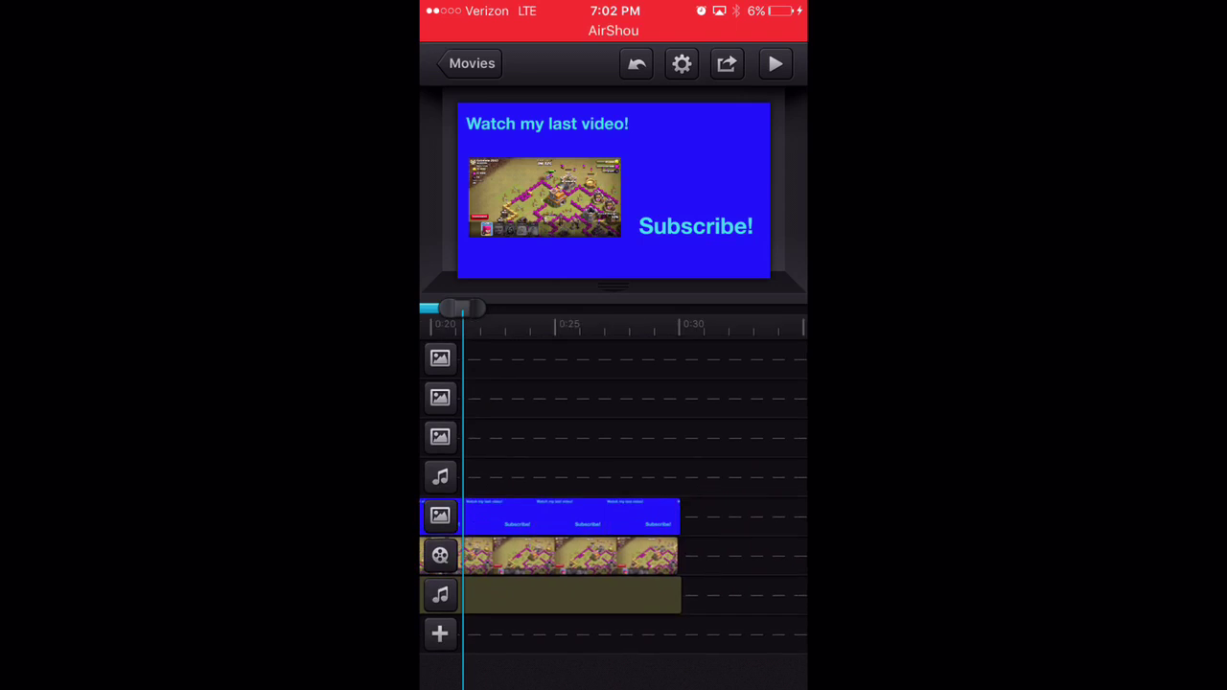
pyautogui.moveTo(499, 537); pyautogui.dragTo(748, 537)
pyautogui.moveTo(595, 537); pyautogui.dragTo(561, 537)
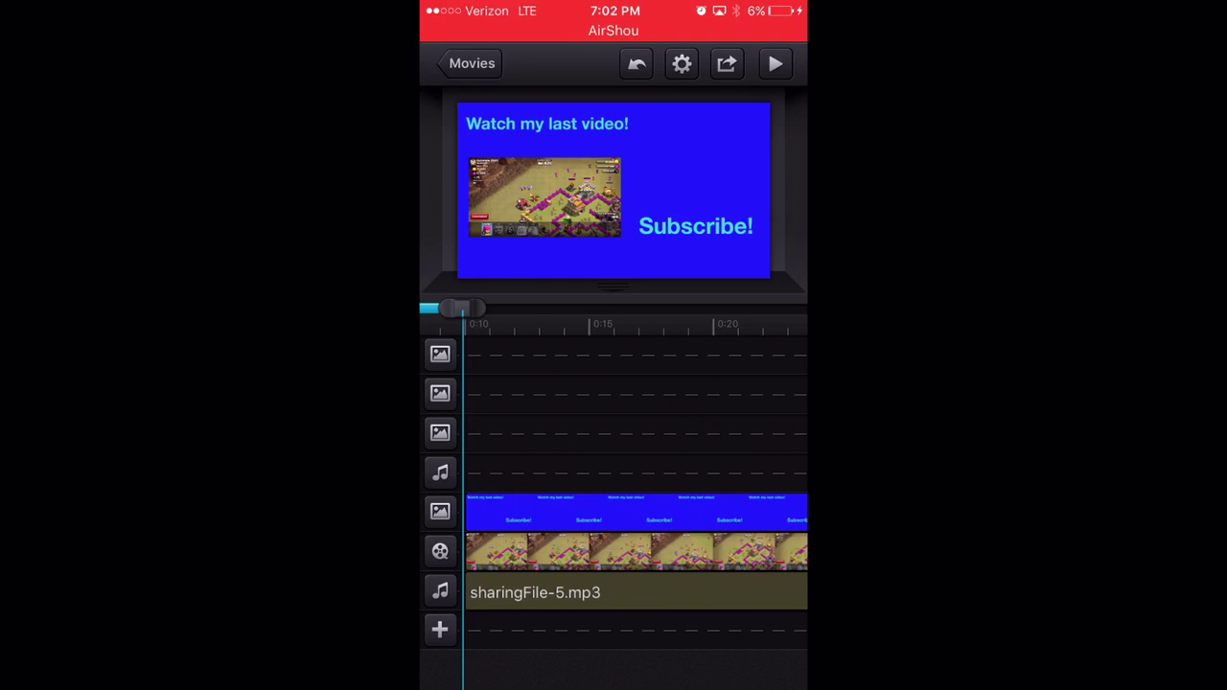
pyautogui.click(776, 63)
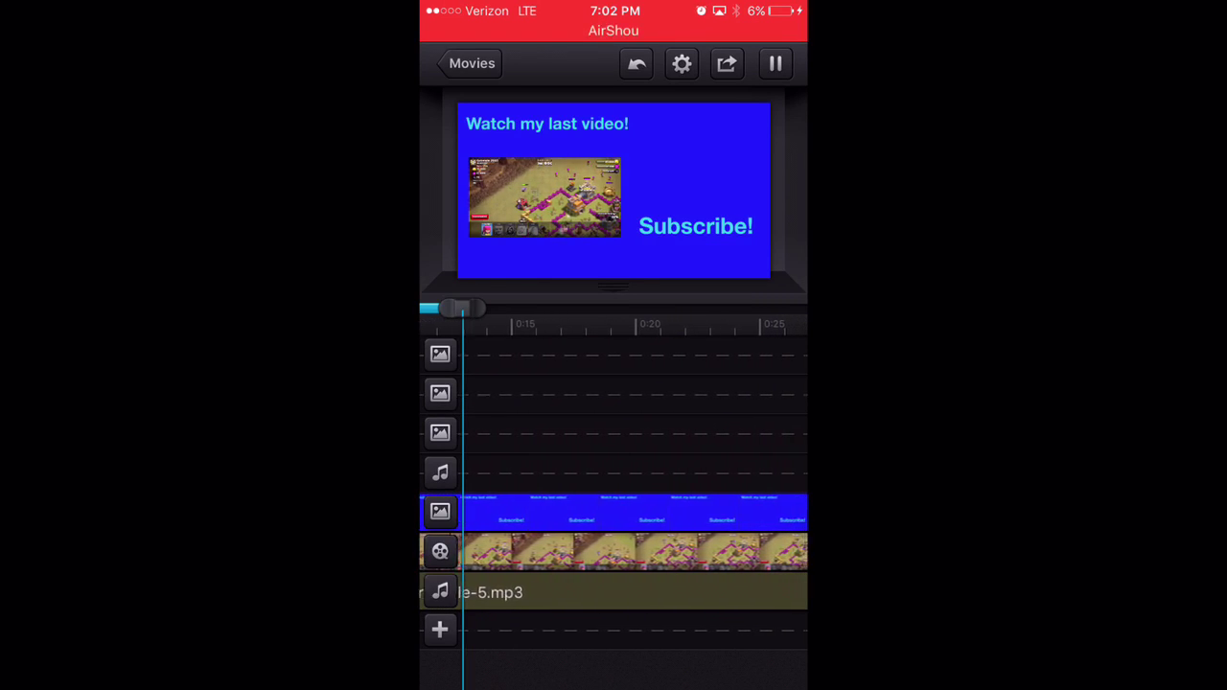
pyautogui.press('XF86AudioRaiseVolume')
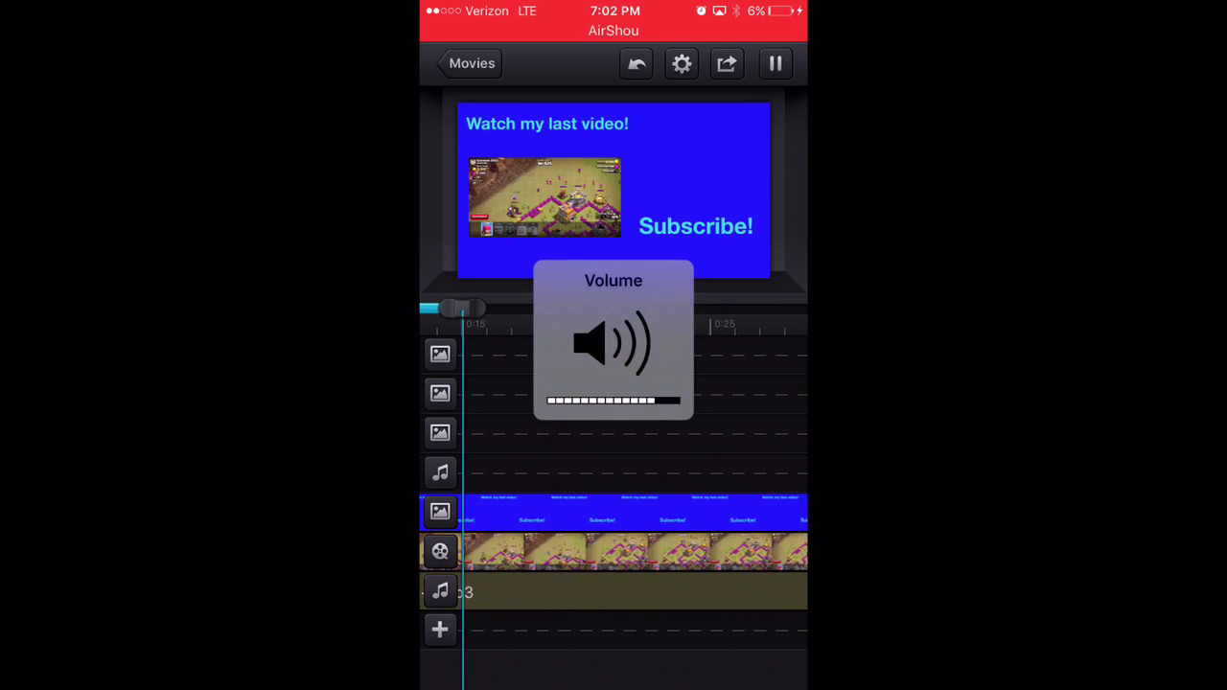
pyautogui.press('XF86AudioLowerVolume')
pyautogui.click(776, 64)
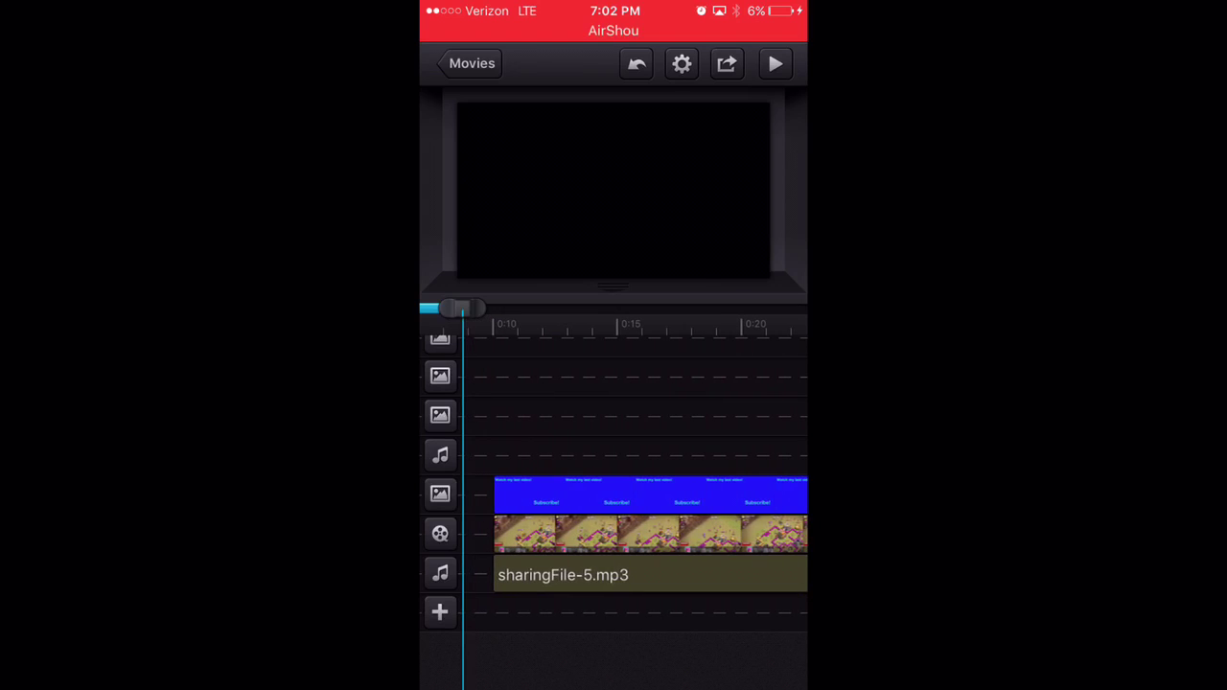
# Mute the outro's gameplay clip by setting its volume to 0.00
pyautogui.click(576, 534)
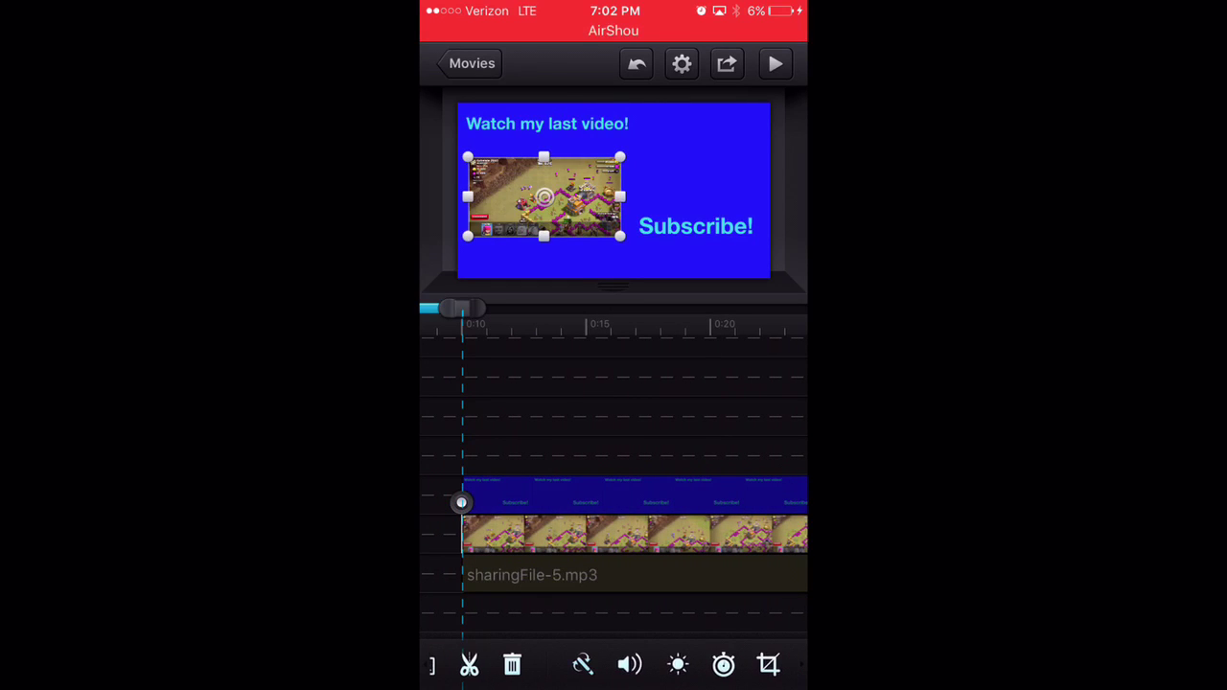
pyautogui.click(629, 665)
pyautogui.moveTo(705, 587); pyautogui.dragTo(549, 587)
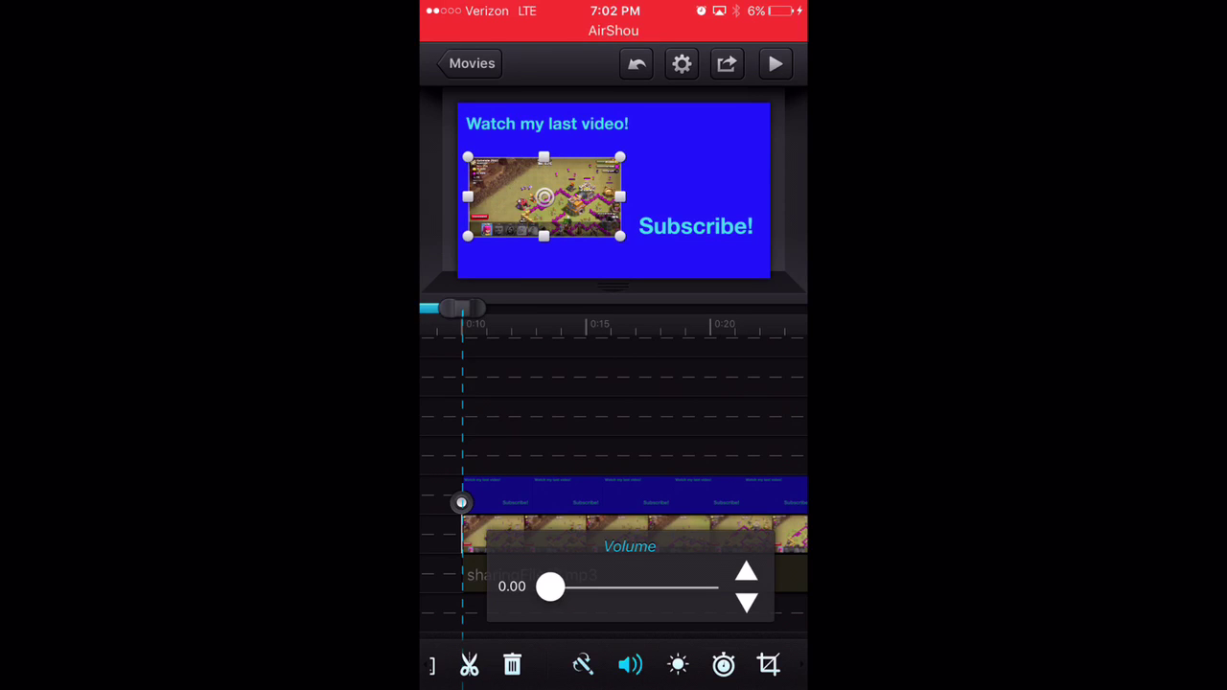
pyautogui.click(629, 664)
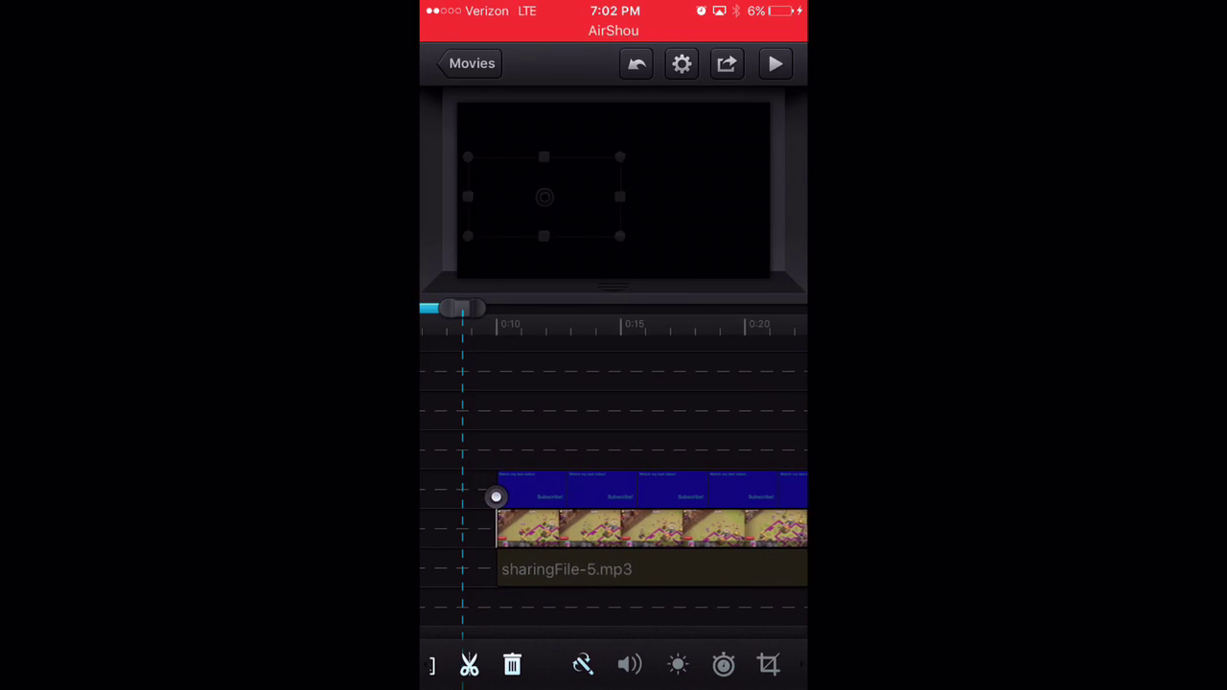
# Play back the outro, return the timeline to the intro, then go to the home screen
pyautogui.moveTo(614, 412); pyautogui.dragTo(629, 412)
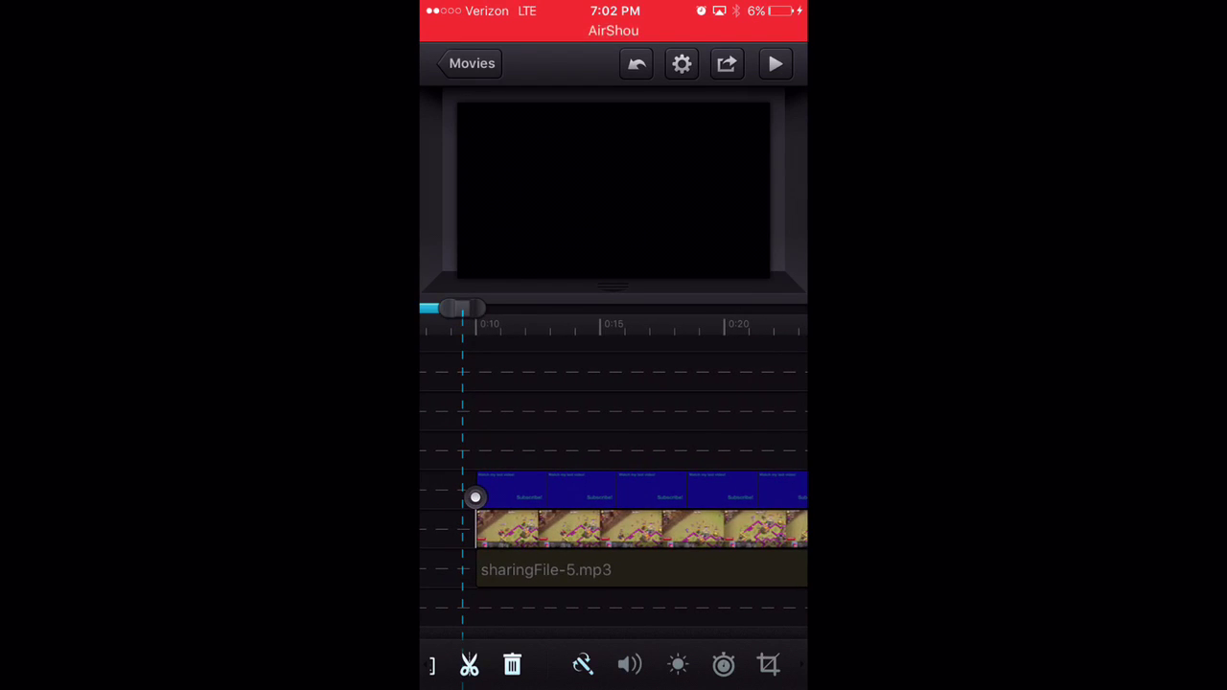
pyautogui.click(633, 413)
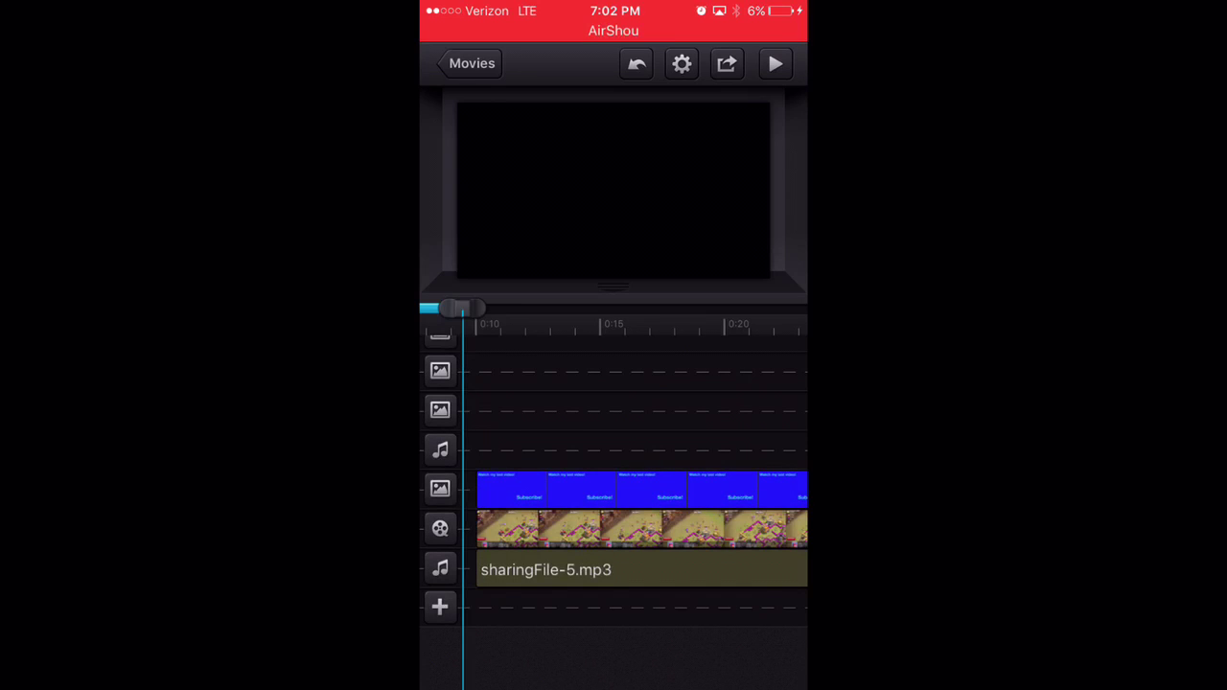
pyautogui.moveTo(633, 412); pyautogui.dragTo(623, 412)
pyautogui.click(776, 63)
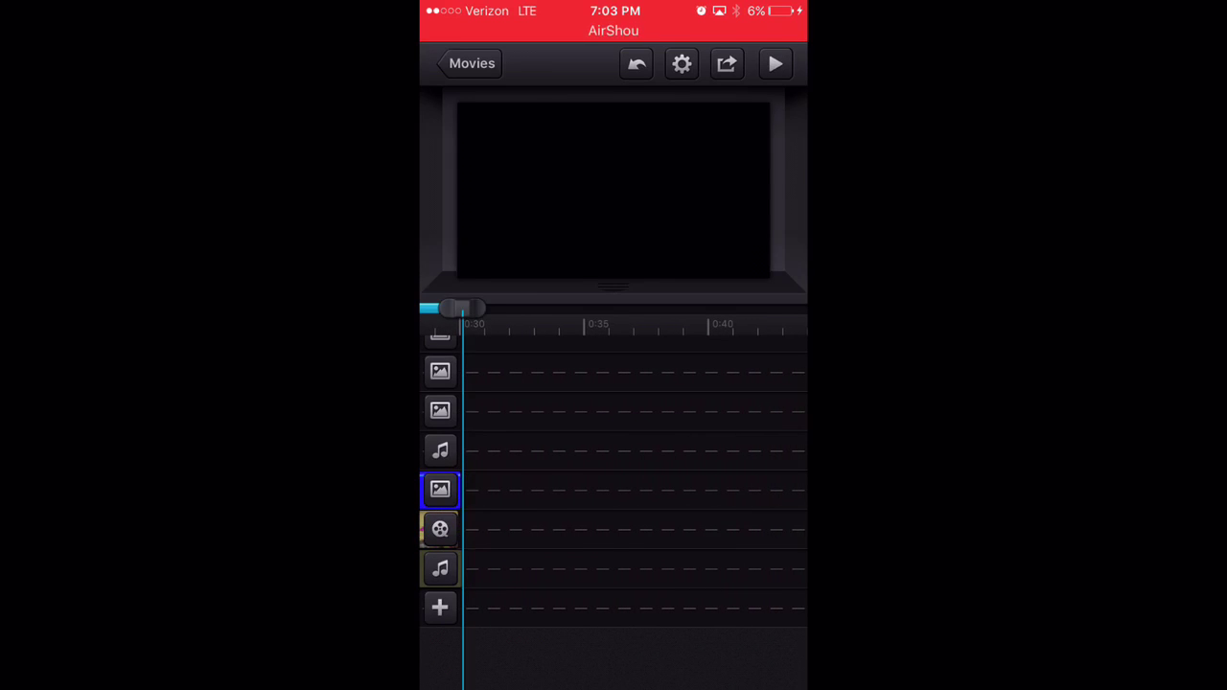
pyautogui.moveTo(537, 480); pyautogui.dragTo(748, 508)
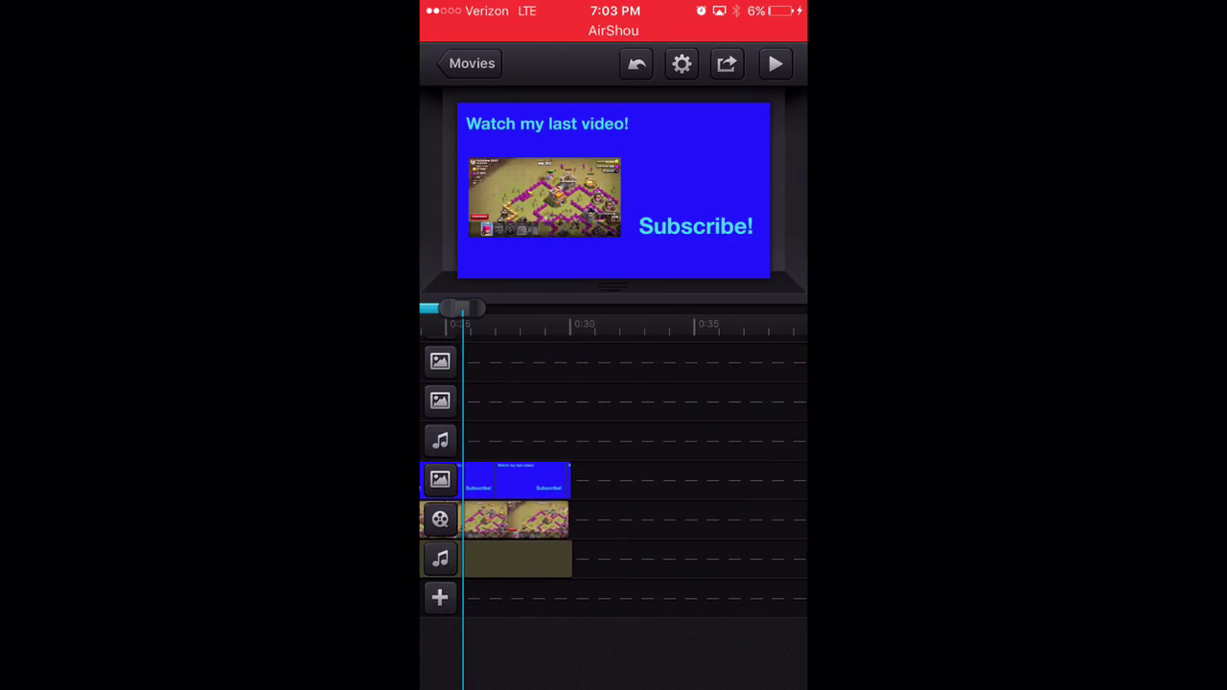
pyautogui.moveTo(499, 480)
pyautogui.mouseDown()
pyautogui.moveTo(768, 480)
pyautogui.moveTo(479, 479)
pyautogui.moveTo(768, 479)
pyautogui.mouseUp()
pyautogui.scroll(-1, 614, 480)
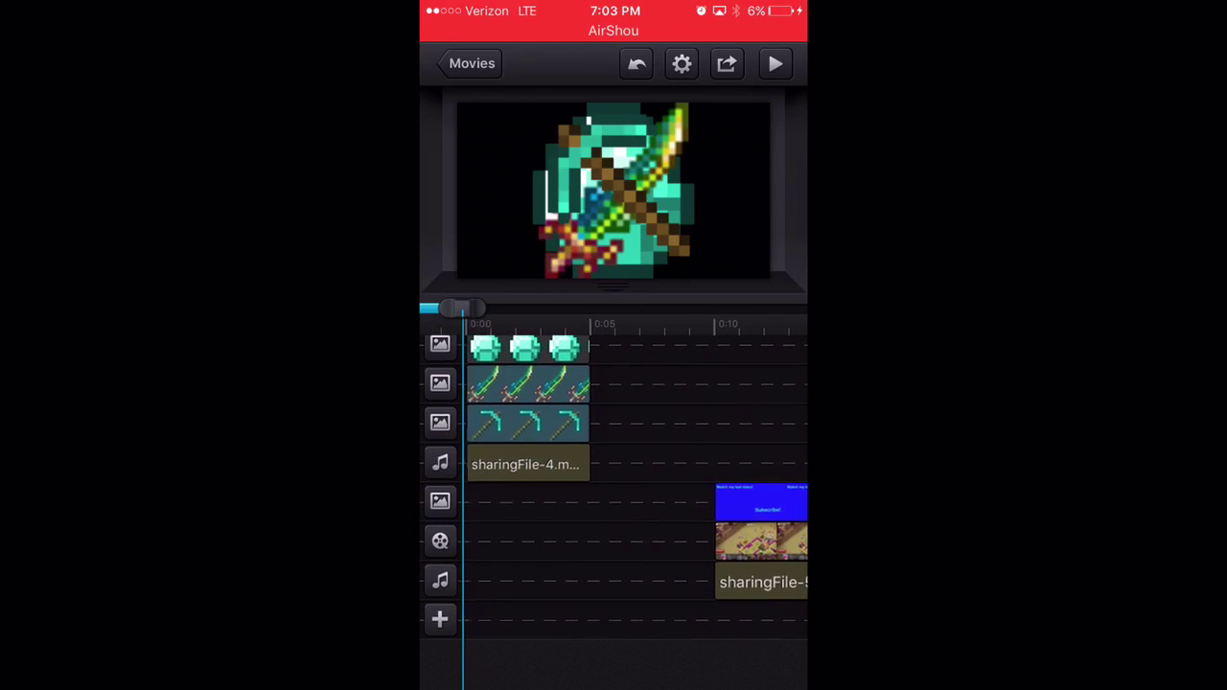
pyautogui.press('super')
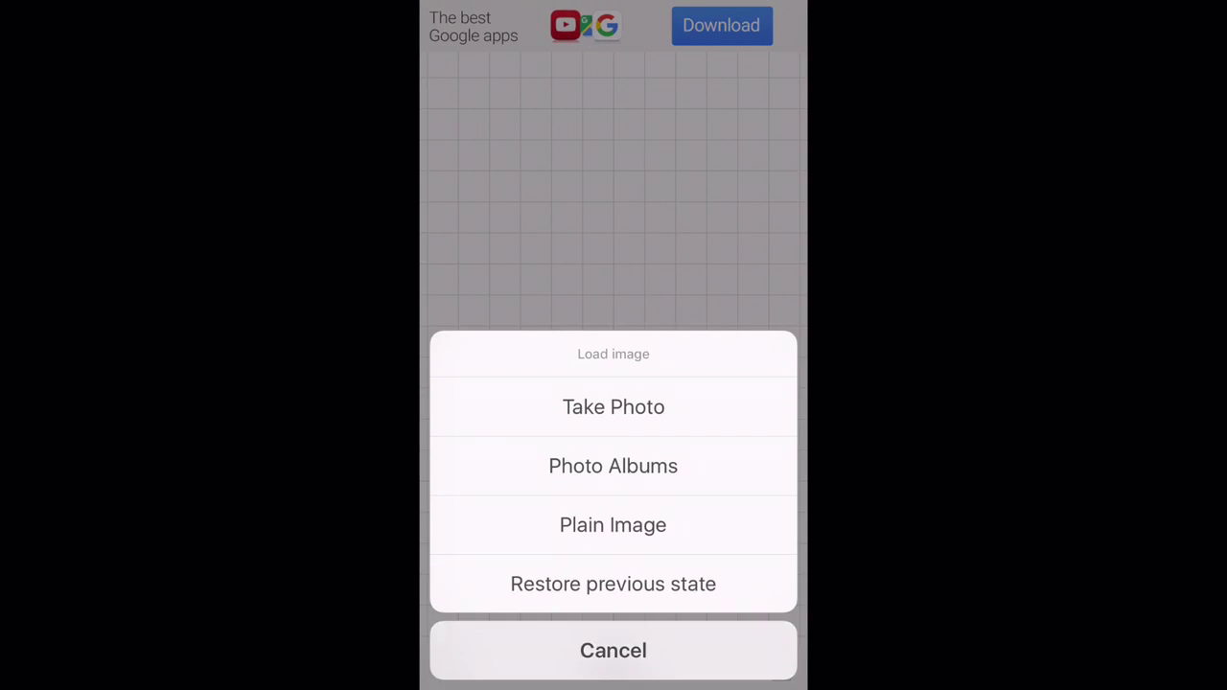
# Start a new plain image from the black template in Phonto
pyautogui.click(613, 650)
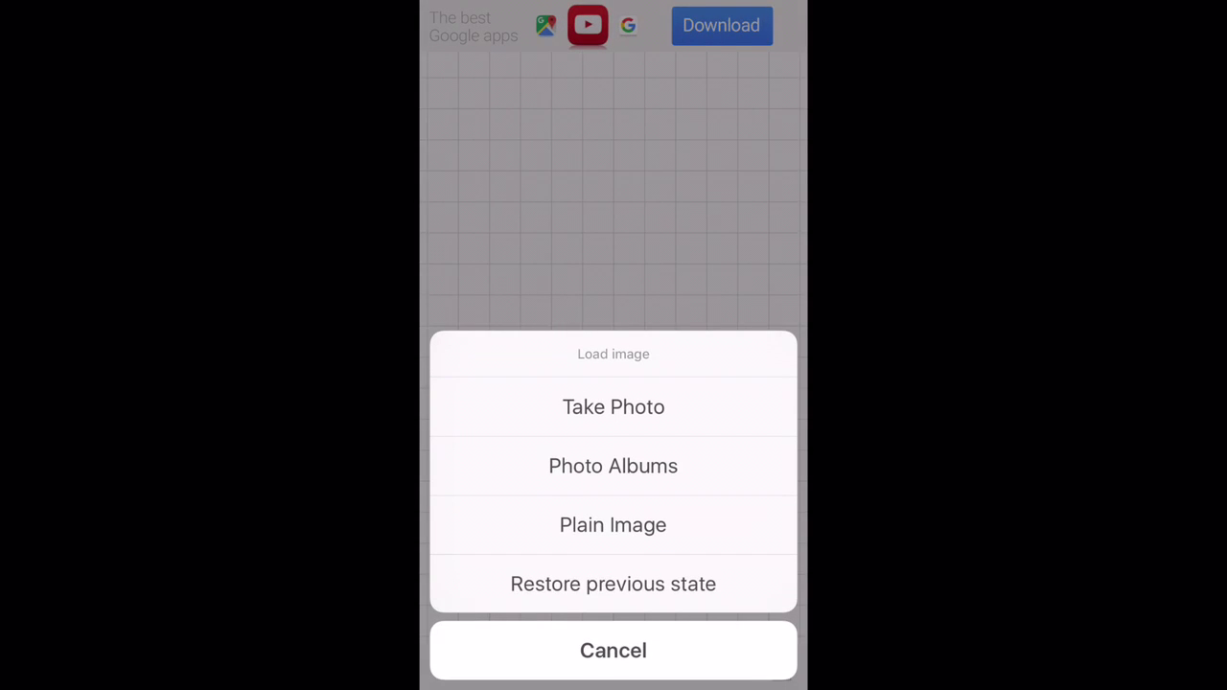
pyautogui.click(613, 525)
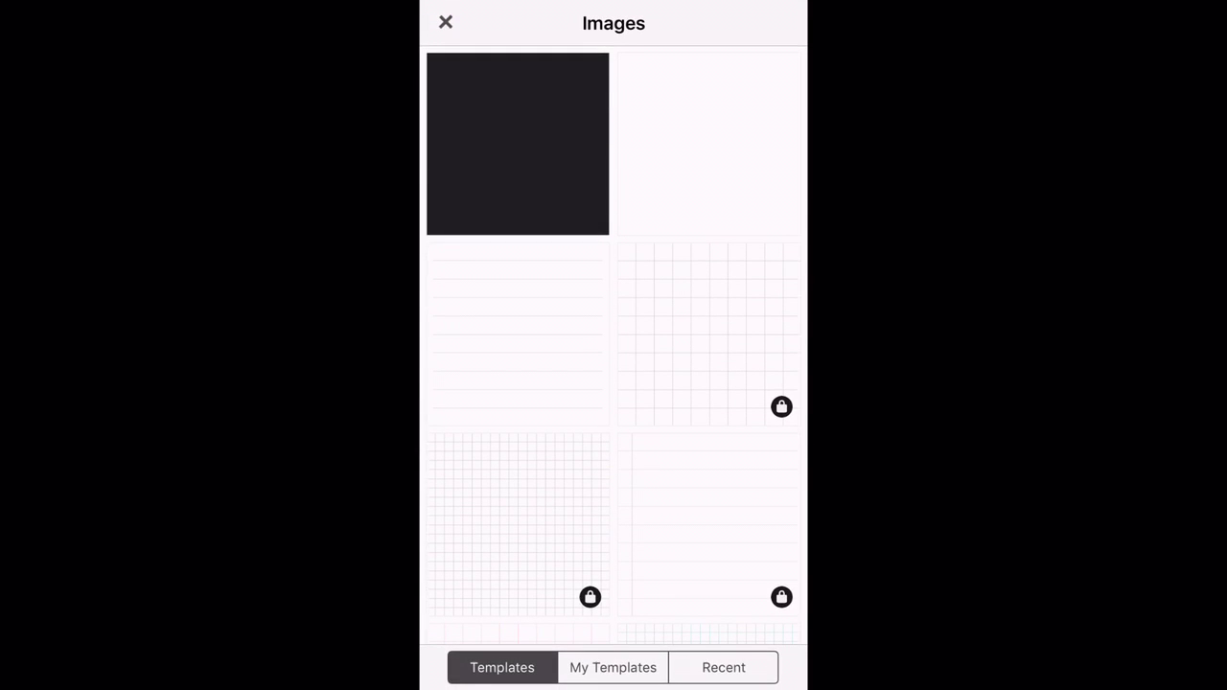
pyautogui.click(518, 144)
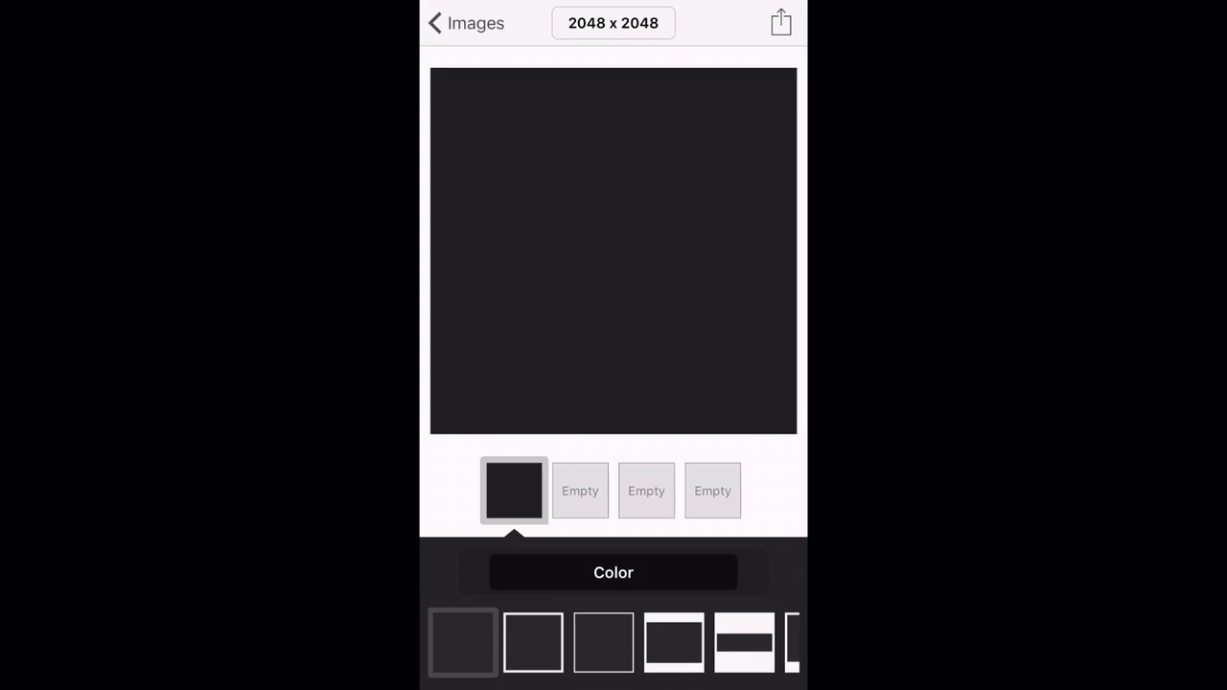
# Colour the plain image yellow and bring up the image size choices
pyautogui.click(614, 572)
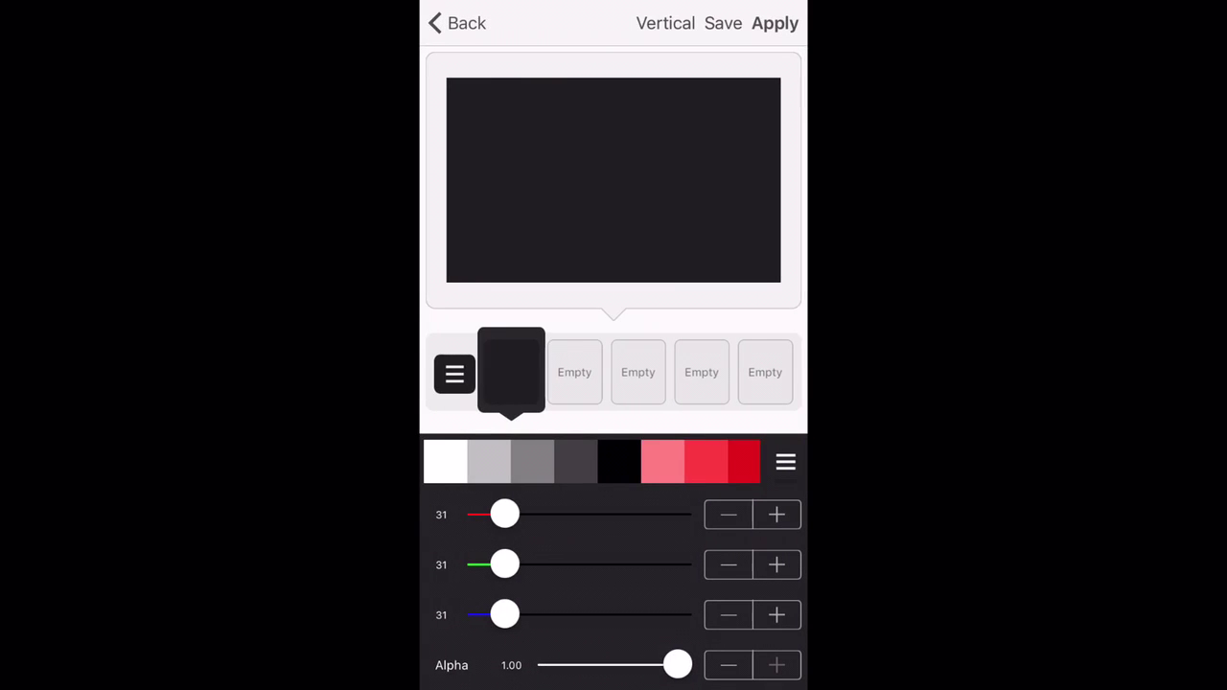
pyautogui.click(445, 462)
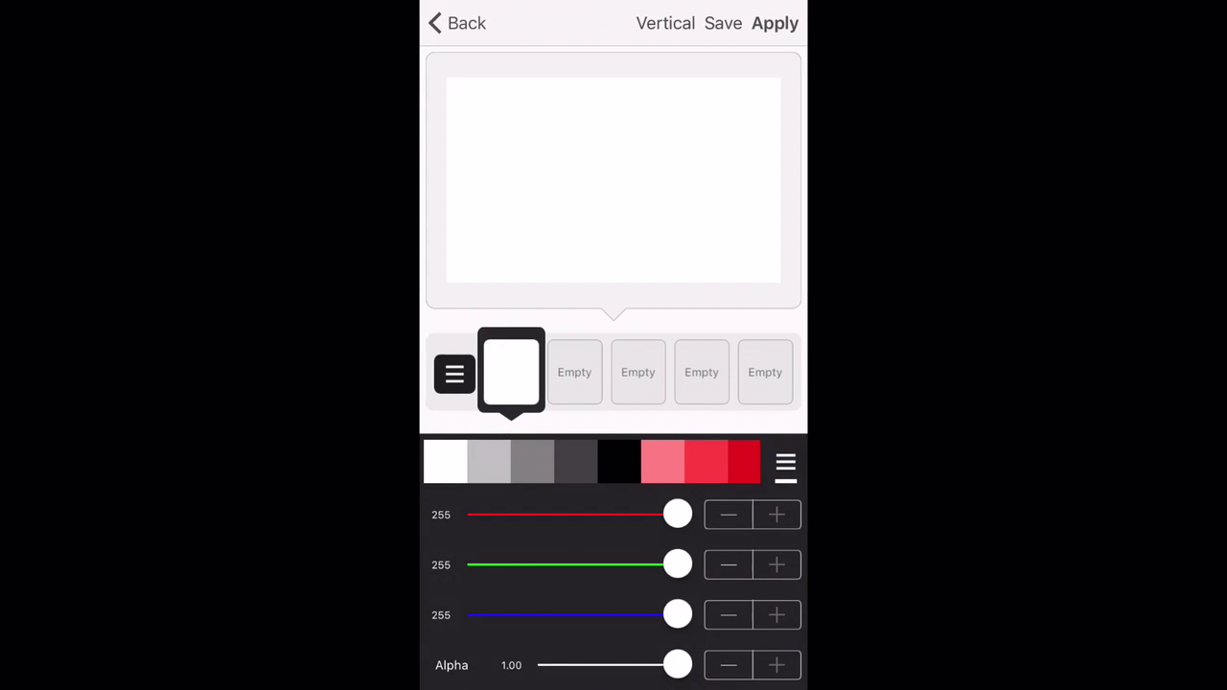
pyautogui.click(575, 463)
pyautogui.click(704, 462)
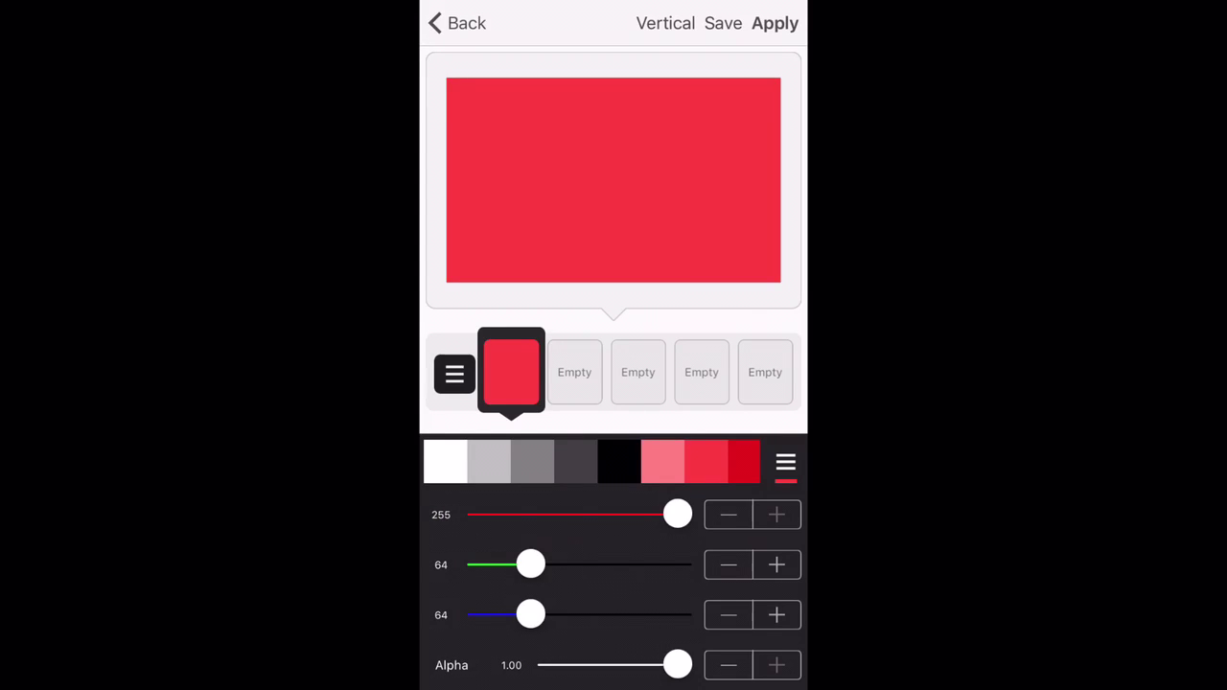
pyautogui.hscroll(5, 593, 462)
pyautogui.hscroll(5, 593, 462)
pyautogui.hscroll(5, 592, 462)
pyautogui.click(644, 462)
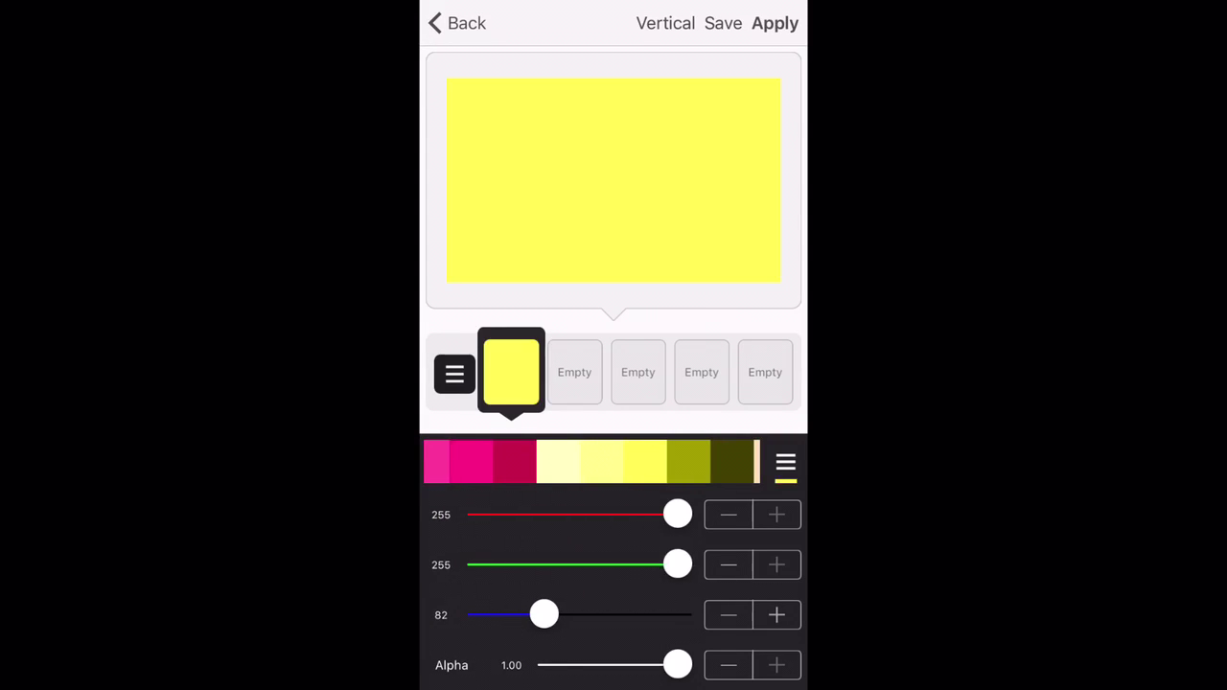
pyautogui.click(775, 23)
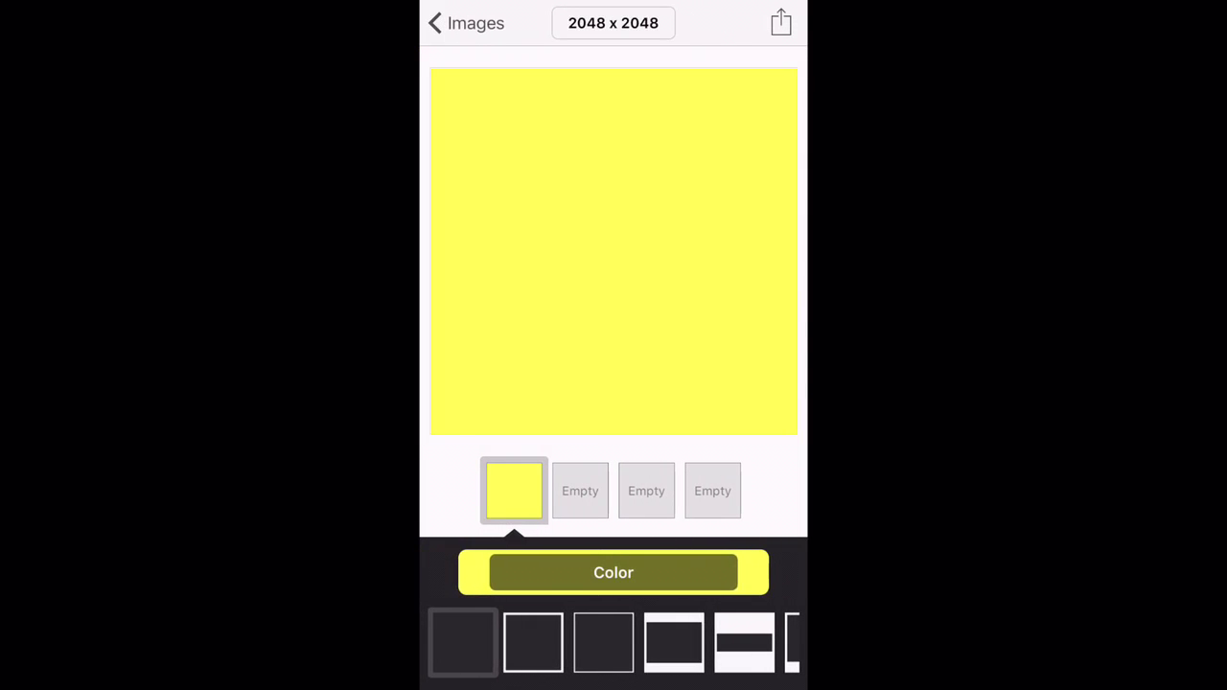
pyautogui.click(614, 23)
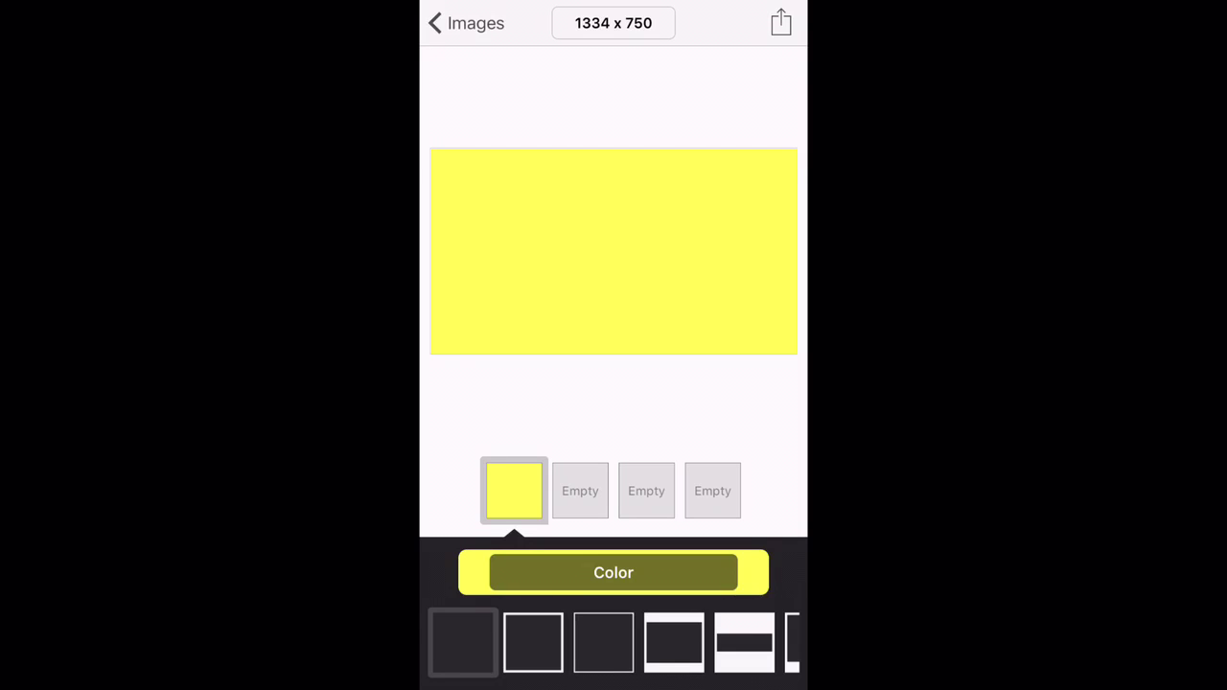
# Bring up the Use / Save choices for the 1334 × 750 yellow image
pyautogui.click(780, 22)
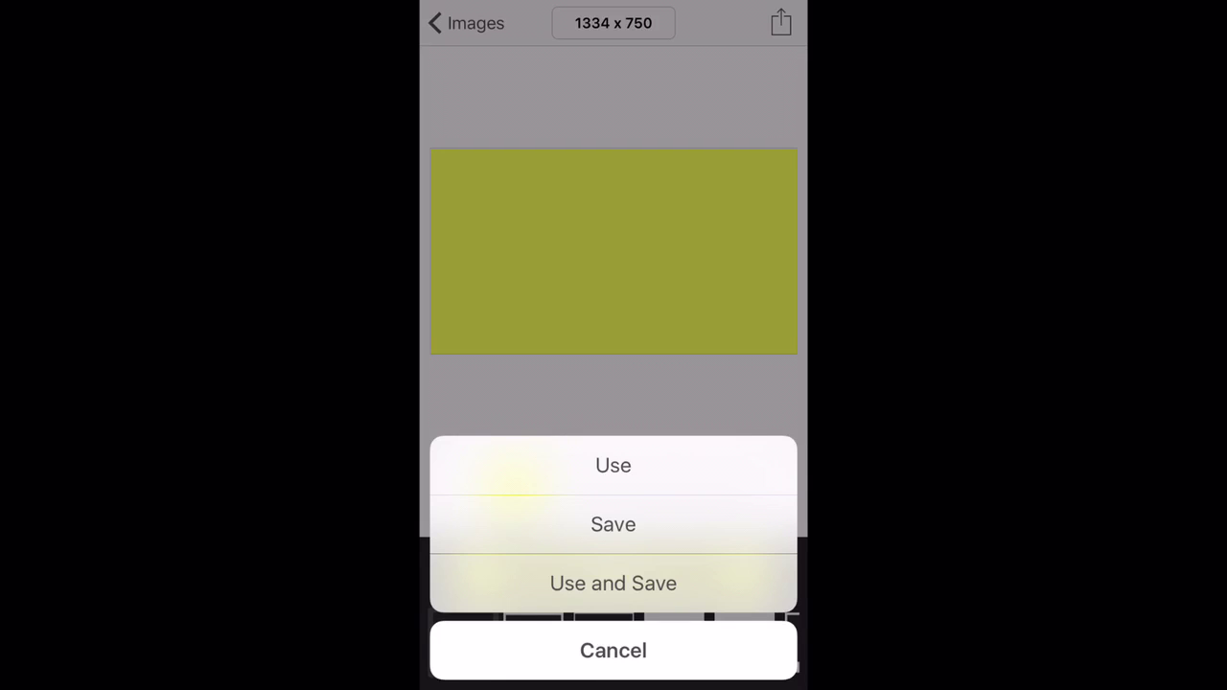
# Use the yellow image as the canvas and close the add-items side menu
pyautogui.click(613, 466)
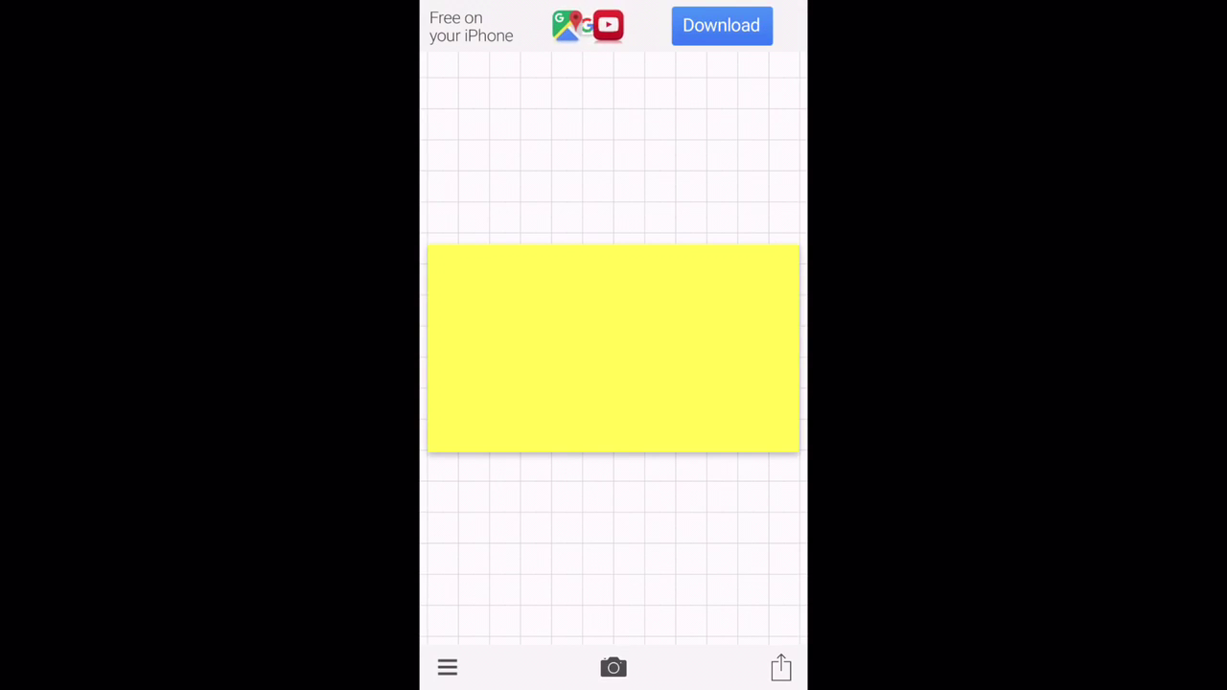
pyautogui.click(626, 346)
pyautogui.click(617, 527)
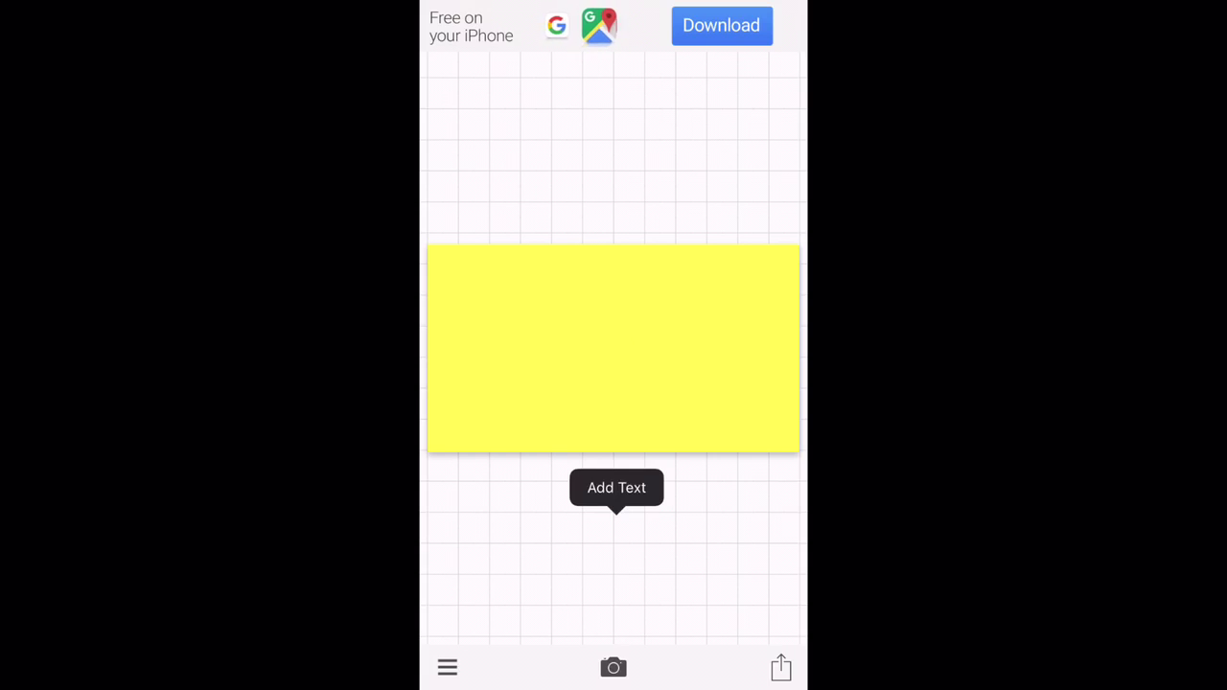
pyautogui.click(447, 668)
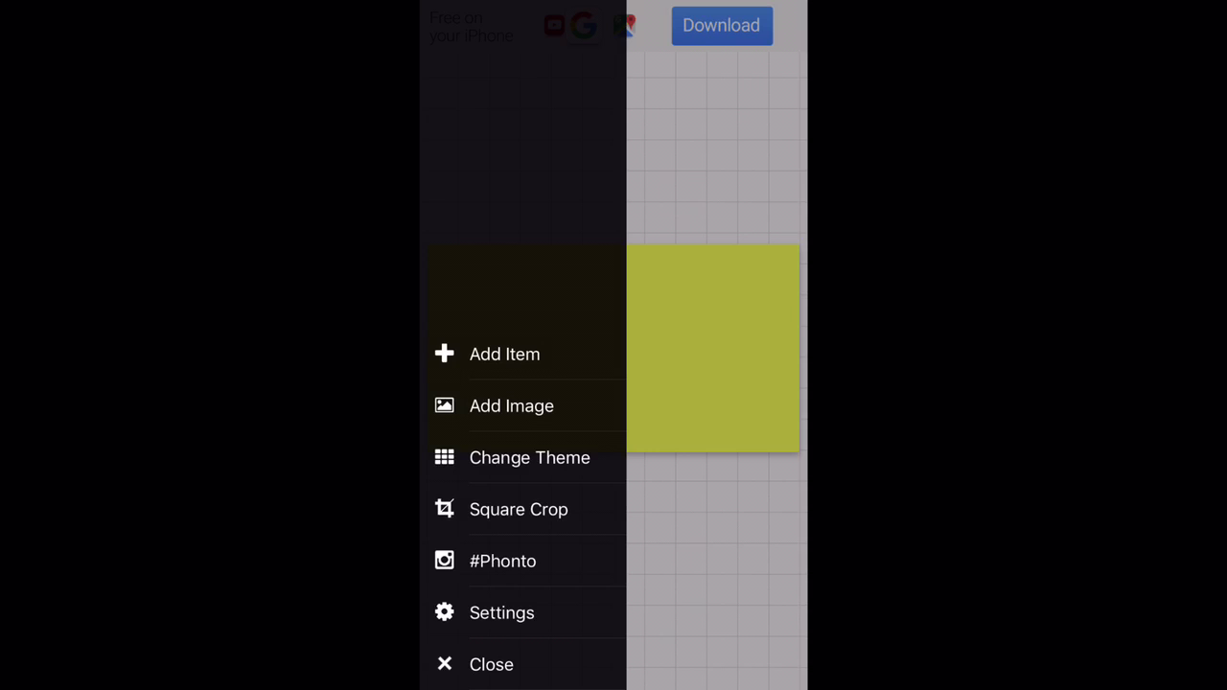
pyautogui.click(491, 665)
pyautogui.click(594, 345)
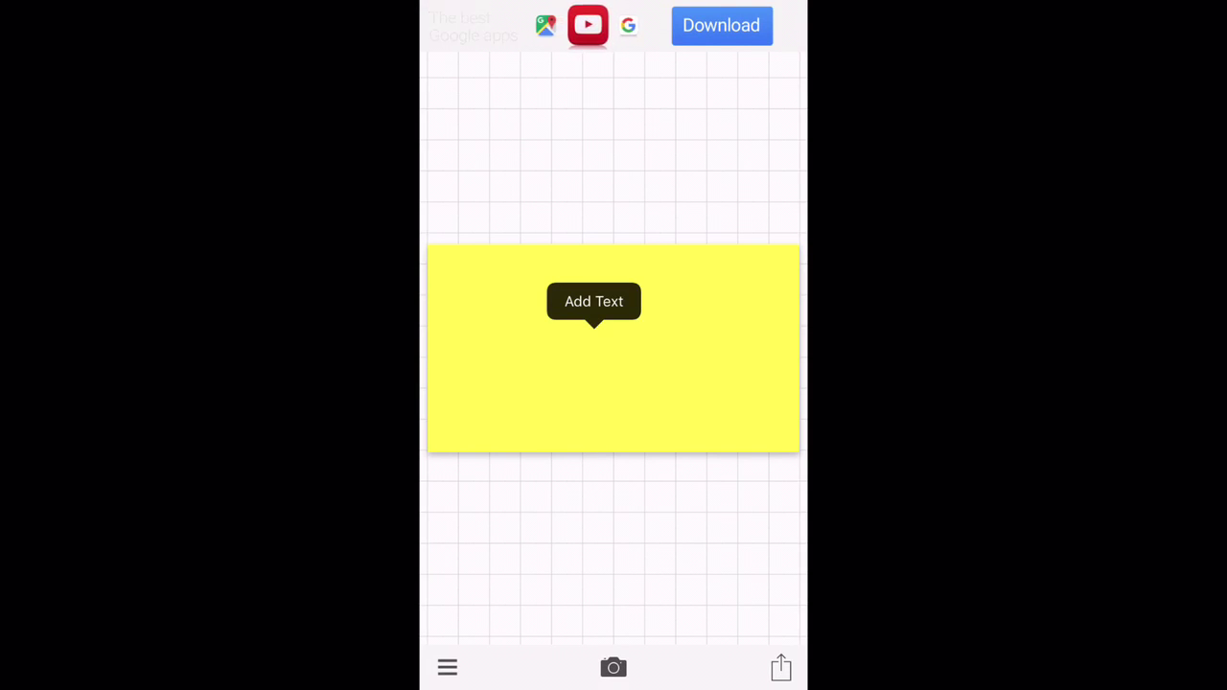
# Save the yellow image to the photo library, dismiss sharing, and return home
pyautogui.click(780, 668)
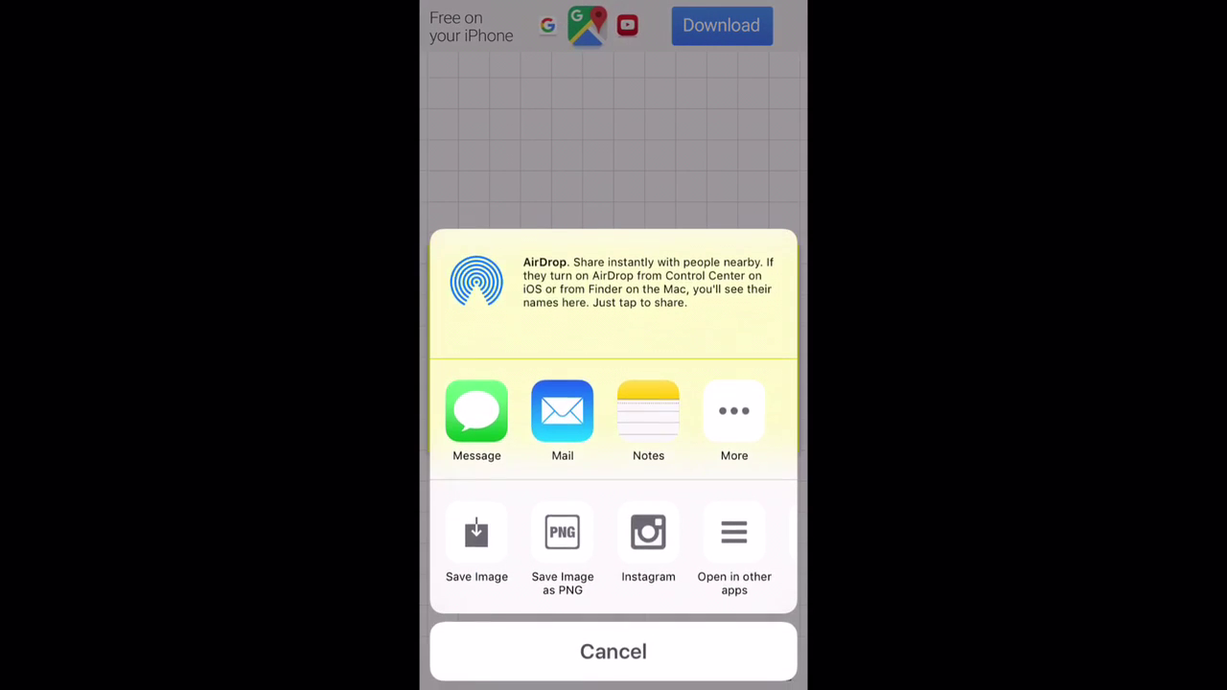
pyautogui.click(476, 547)
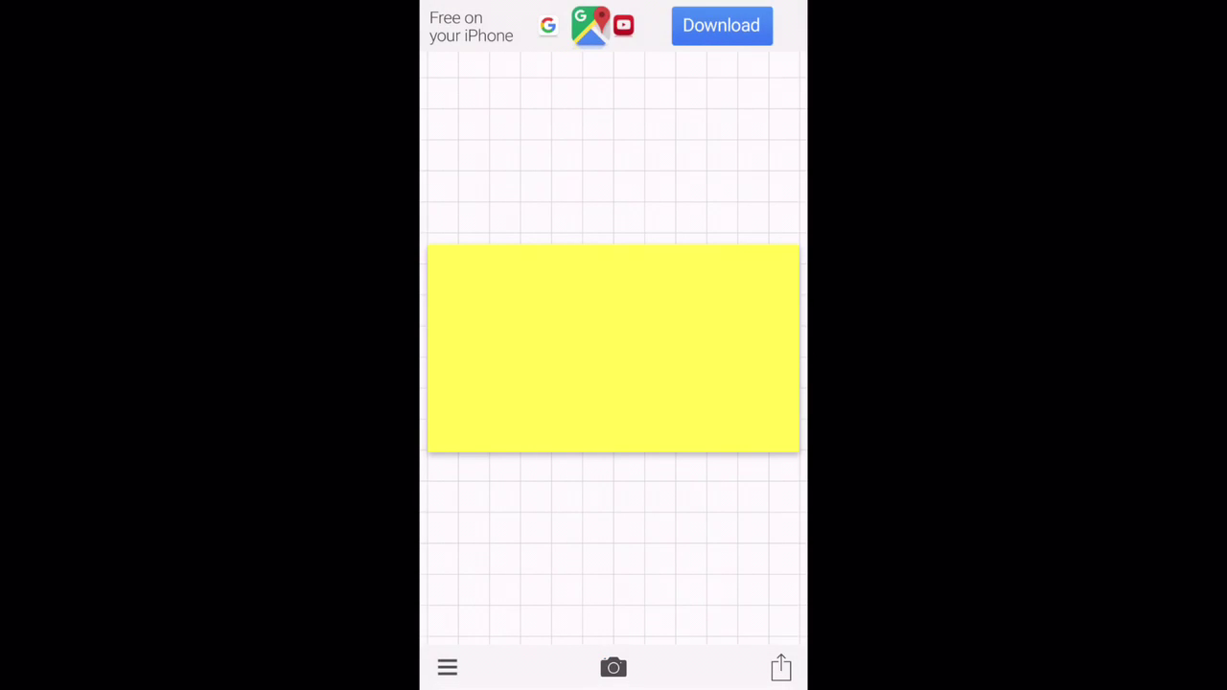
pyautogui.click(780, 668)
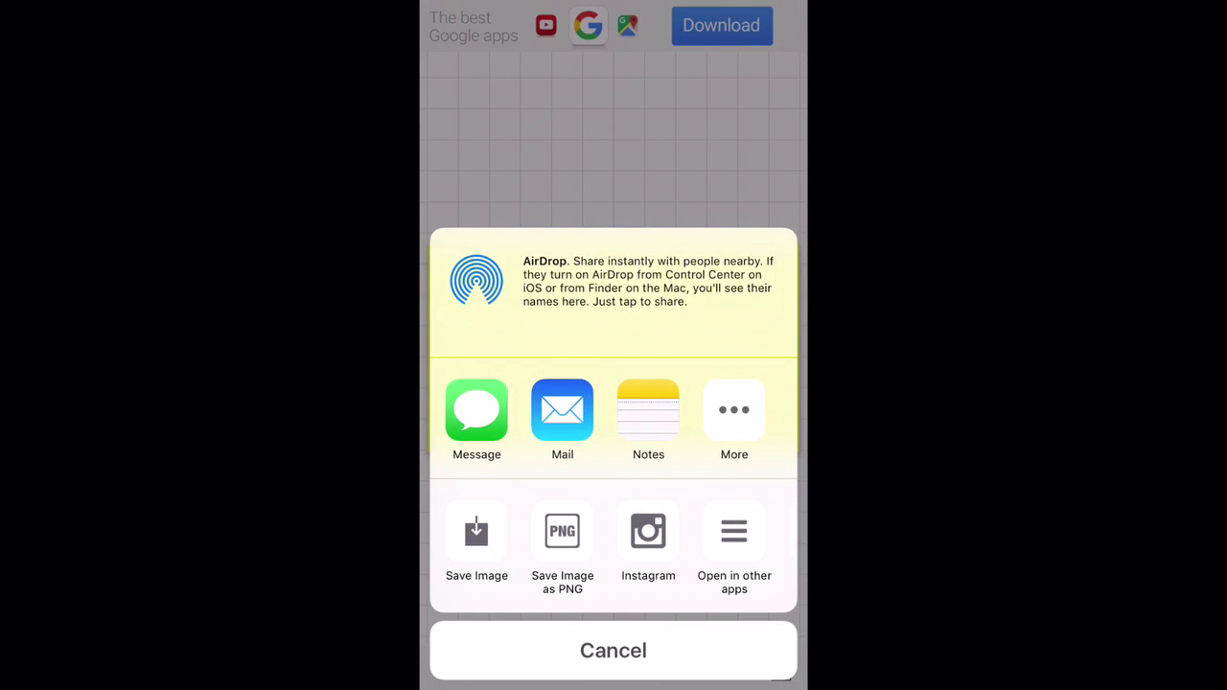
pyautogui.click(613, 650)
pyautogui.press('super')
# Open Cute CUT and scrub through the diamond, sword and pickaxe intro
pyautogui.click(479, 175)
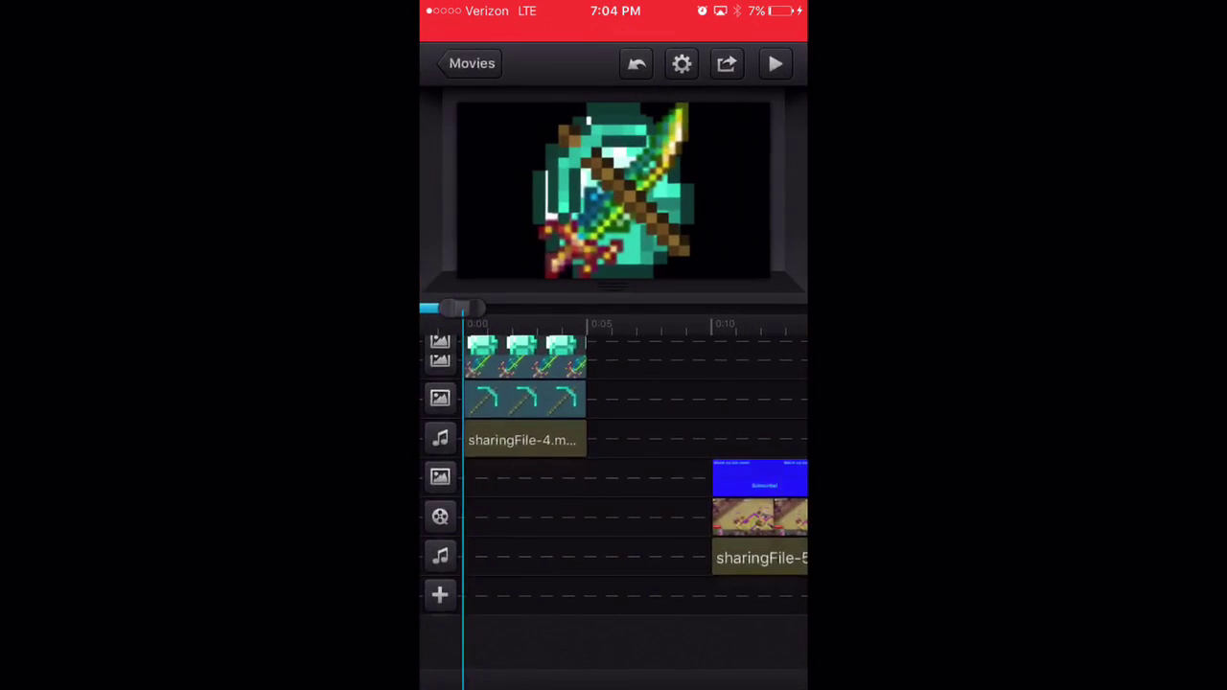
pyautogui.moveTo(671, 499)
pyautogui.mouseDown()
pyautogui.moveTo(499, 480)
pyautogui.moveTo(690, 460)
pyautogui.mouseUp()
pyautogui.moveTo(623, 432); pyautogui.dragTo(499, 480)
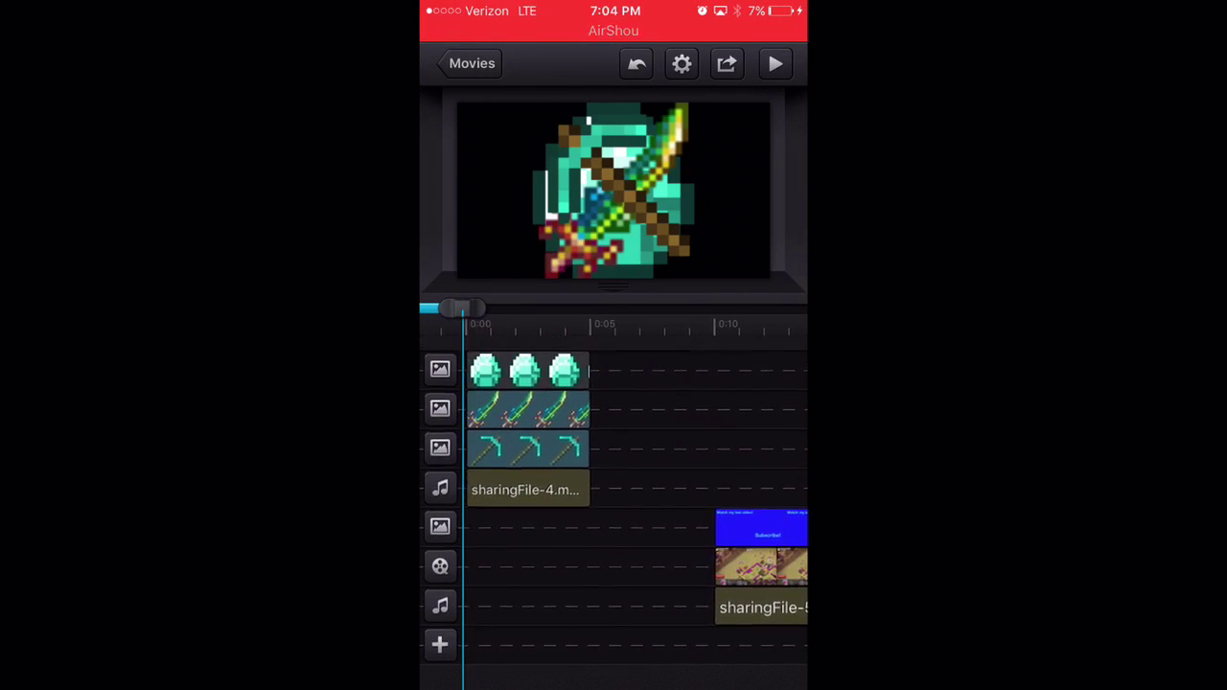
pyautogui.moveTo(672, 432)
pyautogui.mouseDown()
pyautogui.moveTo(499, 432)
pyautogui.moveTo(671, 431)
pyautogui.mouseUp()
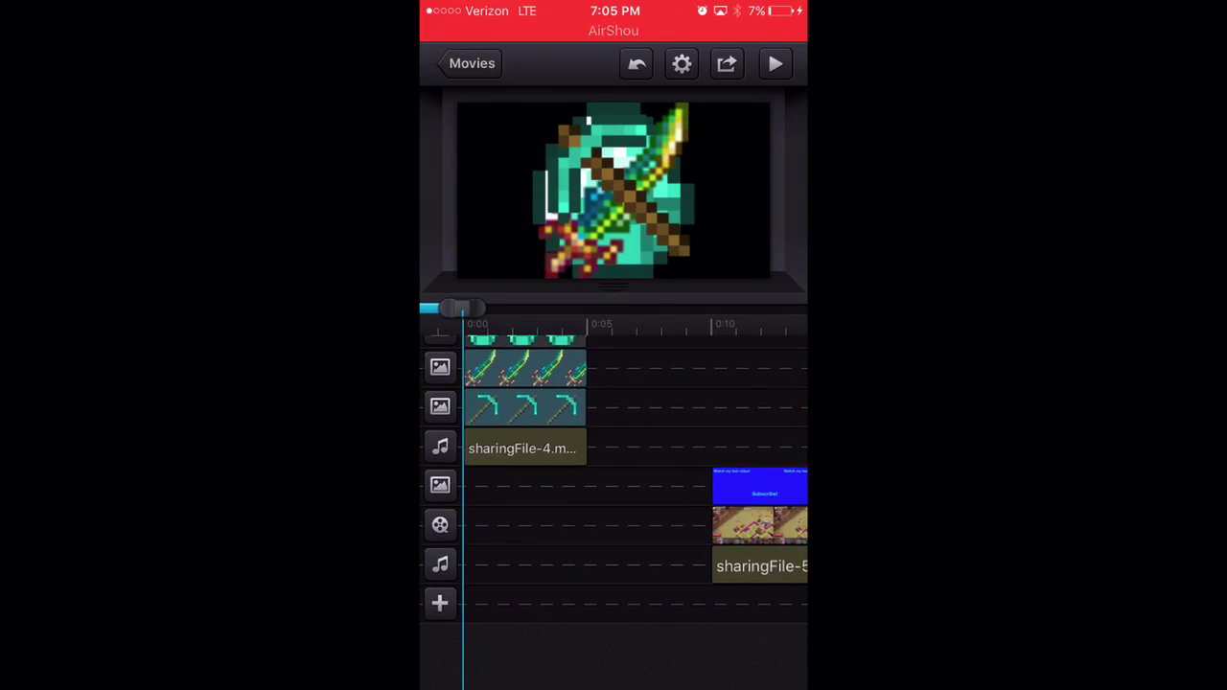
# Go to the home screen, flip the app page, and launch AirShou
pyautogui.press('super')
pyautogui.moveTo(748, 383); pyautogui.dragTo(480, 383)
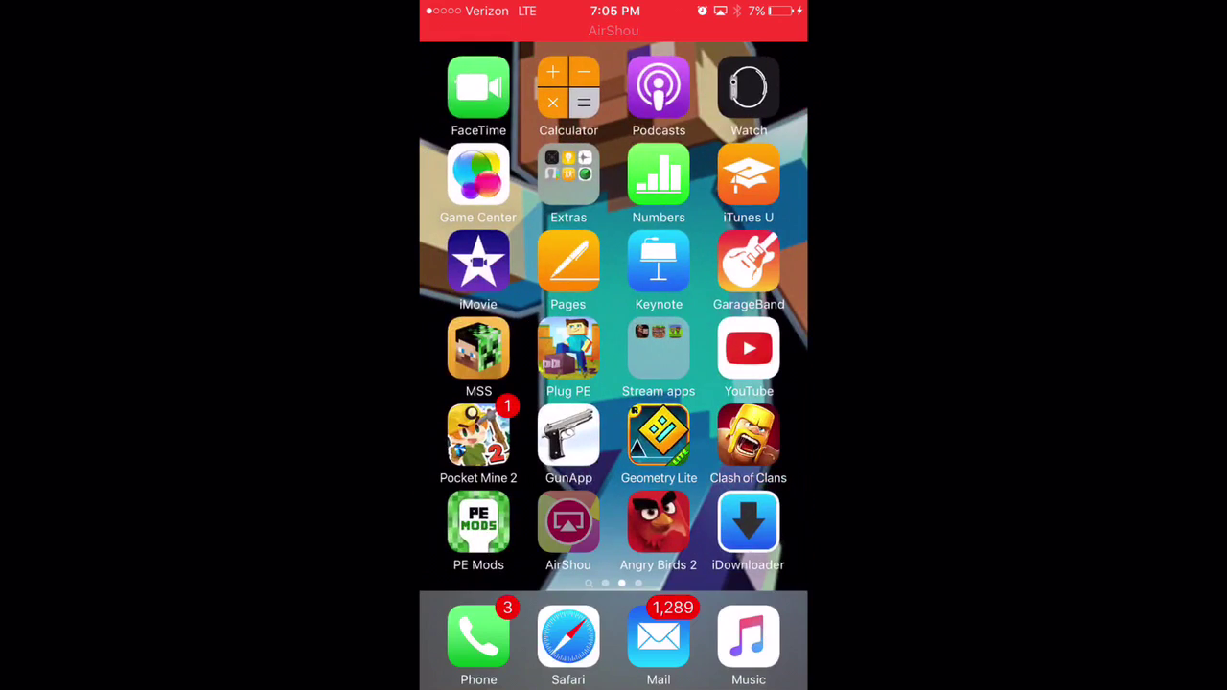
pyautogui.click(569, 523)
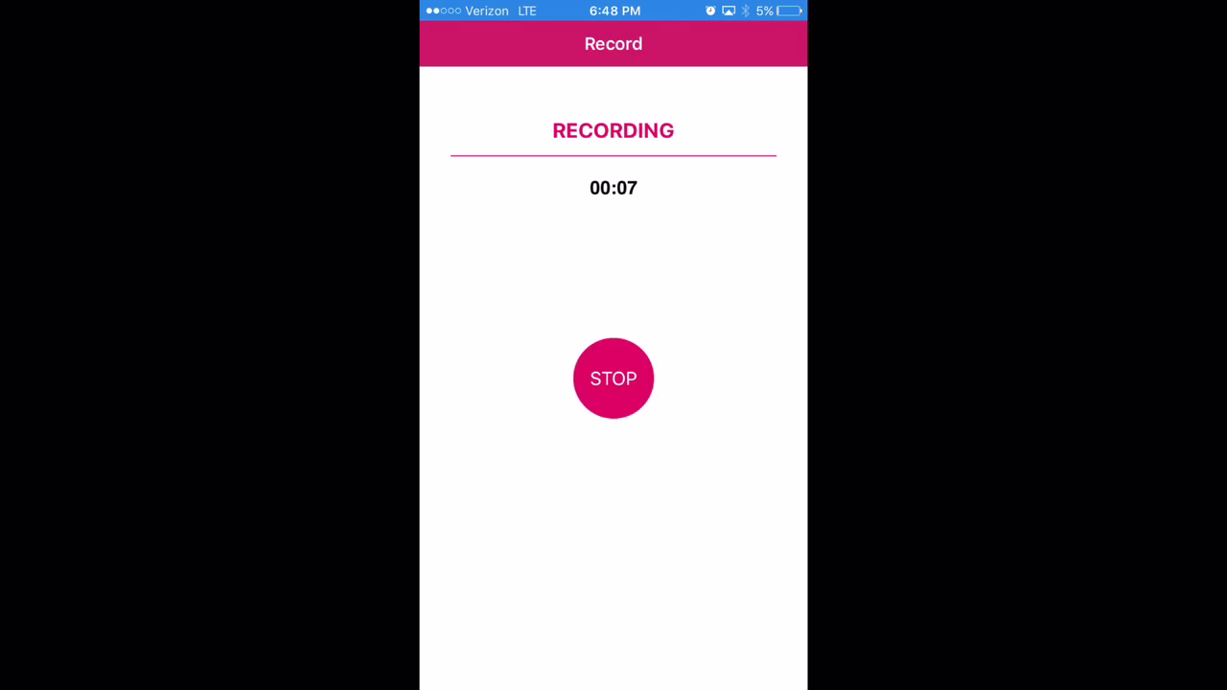
# Return home, swipe back and forth across app pages, and open iDownloader
pyautogui.press('super')
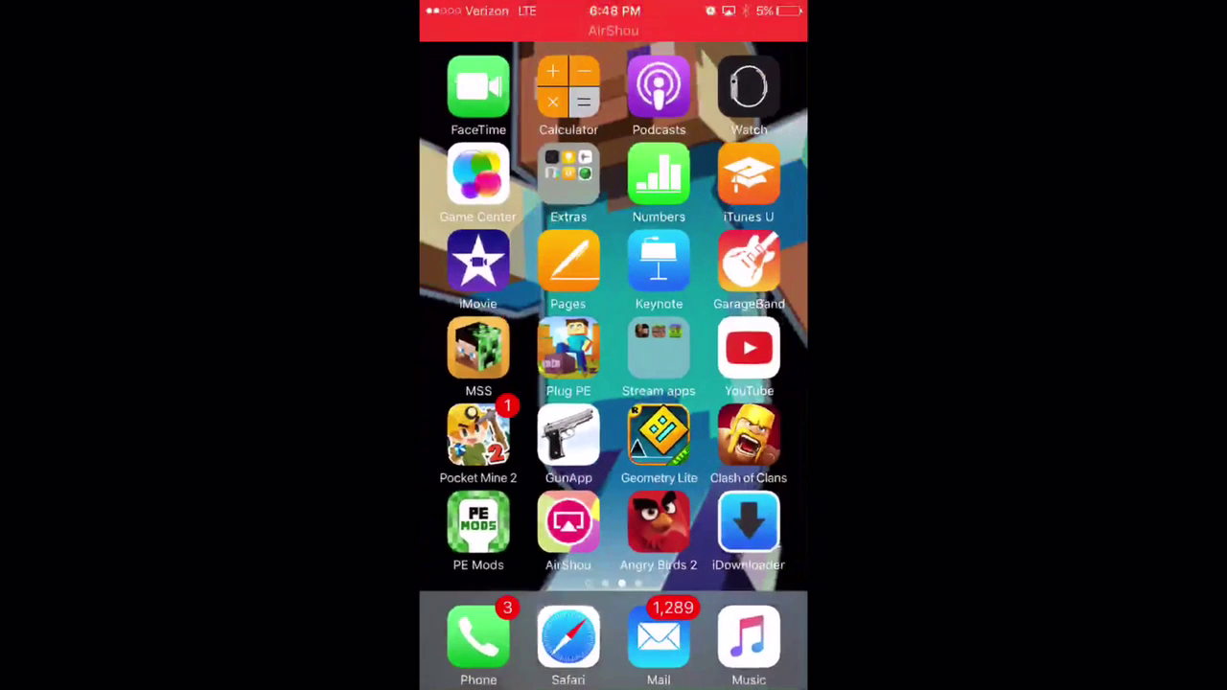
pyautogui.moveTo(729, 383); pyautogui.dragTo(480, 384)
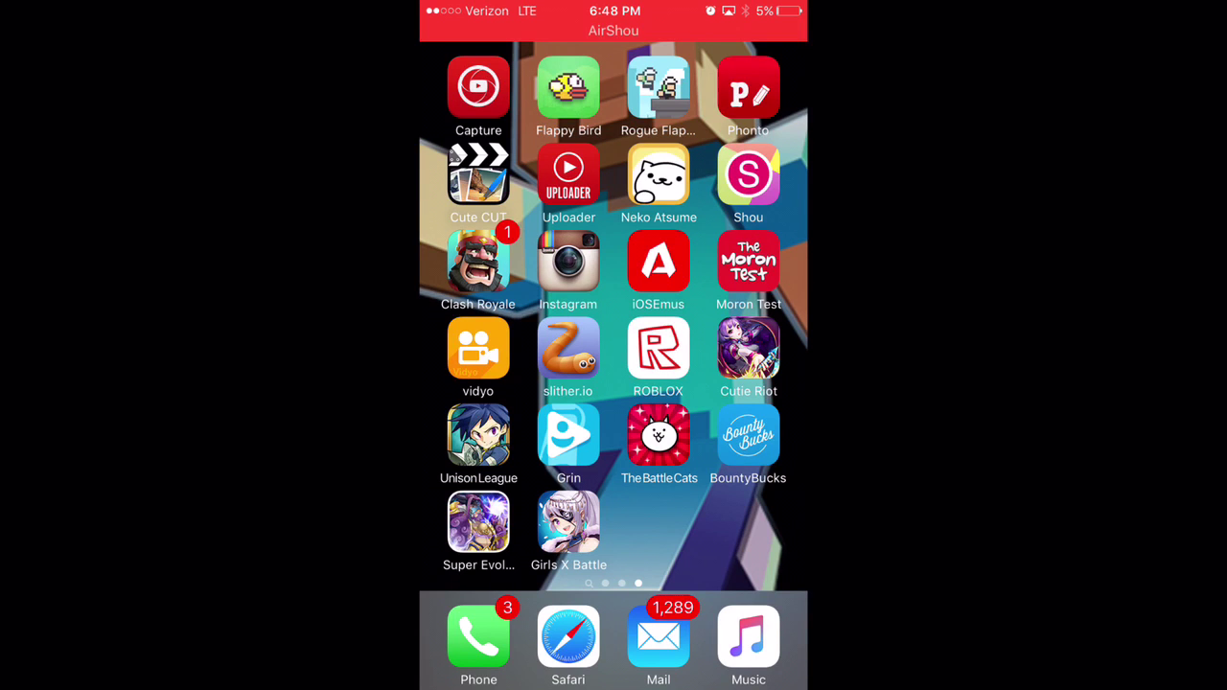
pyautogui.moveTo(479, 383)
pyautogui.mouseDown()
pyautogui.moveTo(729, 384)
pyautogui.moveTo(646, 383)
pyautogui.mouseUp()
pyautogui.moveTo(479, 336); pyautogui.dragTo(748, 336)
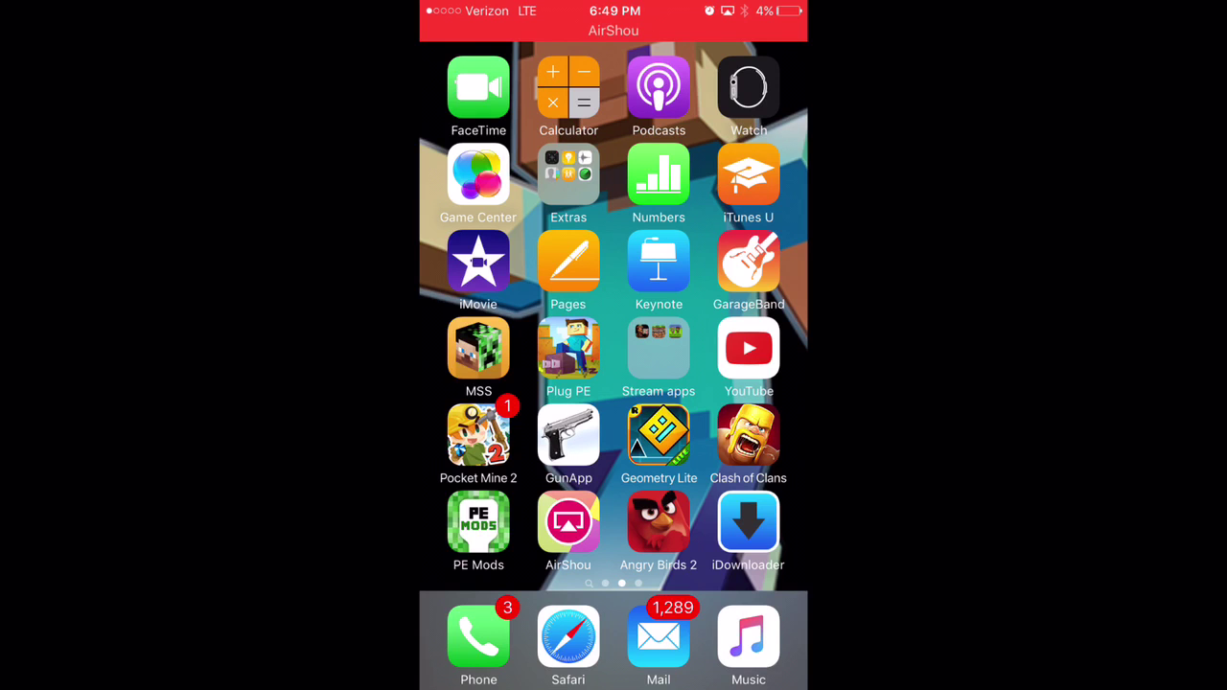
pyautogui.click(748, 524)
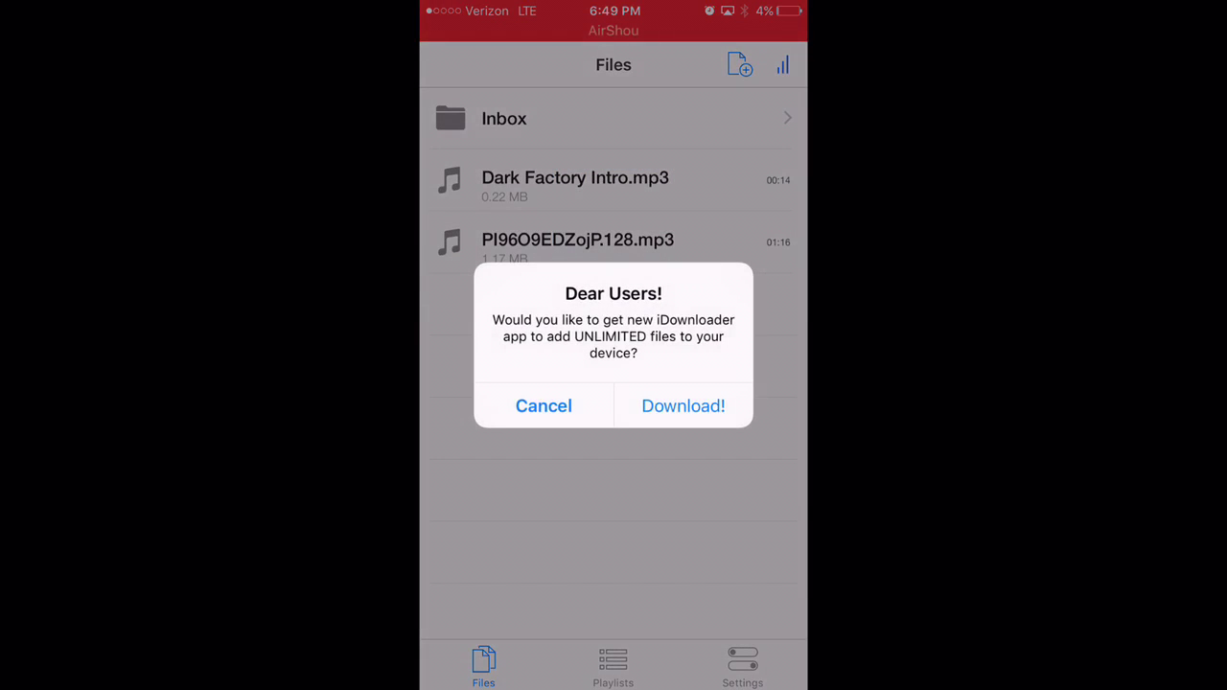
# Dismiss the upgrade alert, open iDownloader's built-in Browser on Google, then close it
pyautogui.click(544, 406)
pyautogui.click(740, 64)
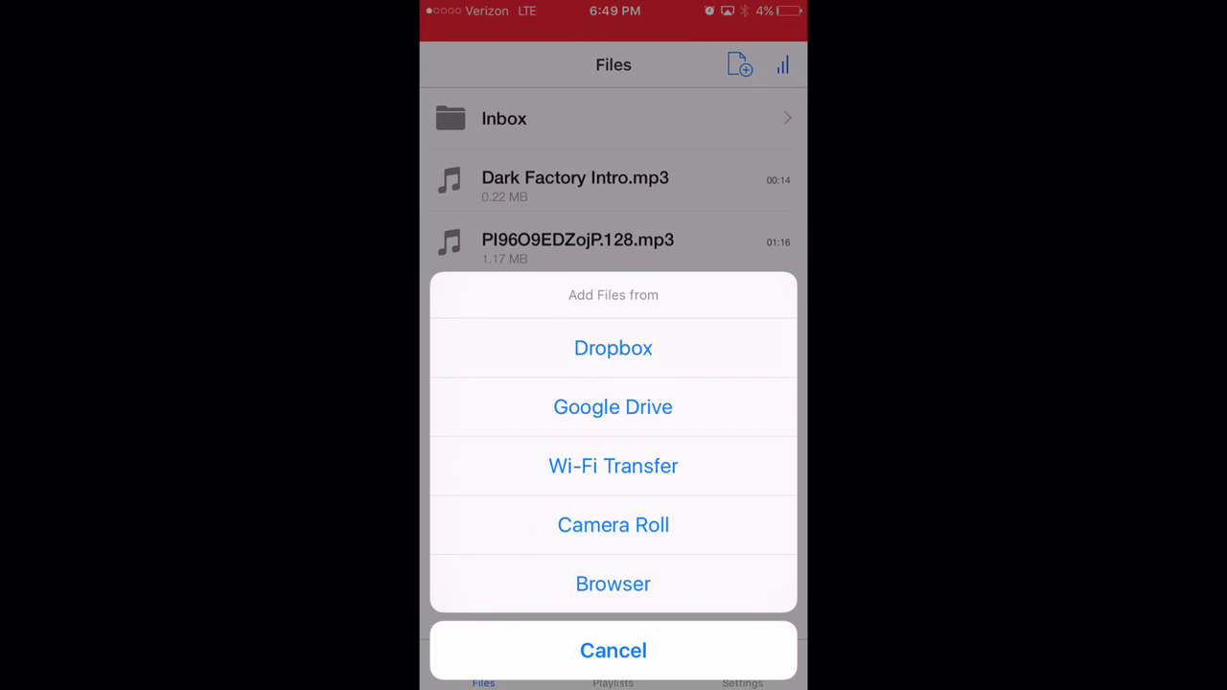
pyautogui.click(613, 584)
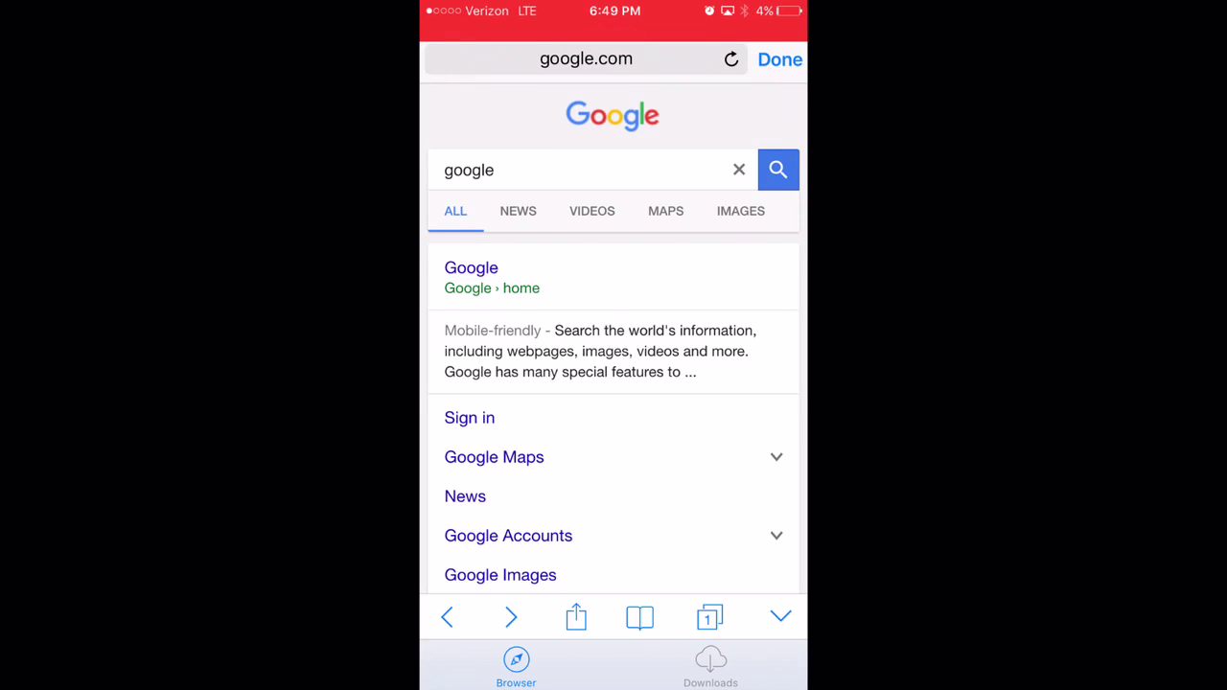
pyautogui.click(780, 59)
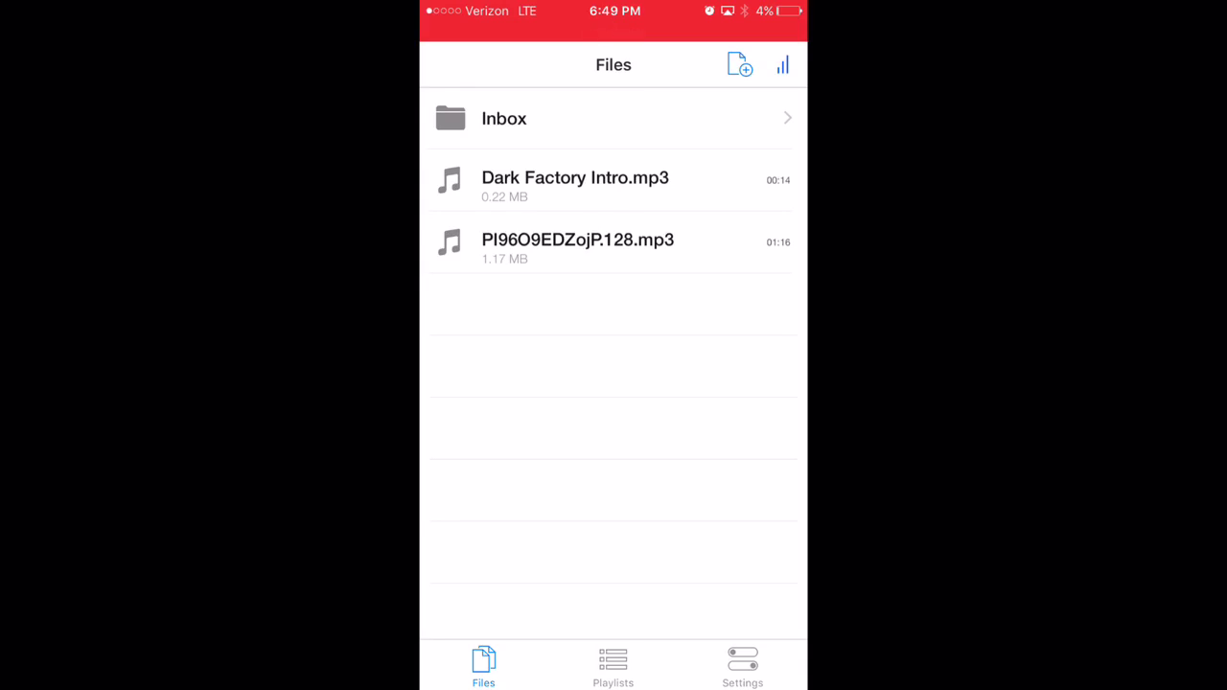
# Briefly launch Cute CUT, then go back home and relaunch iDownloader
pyautogui.press('super')
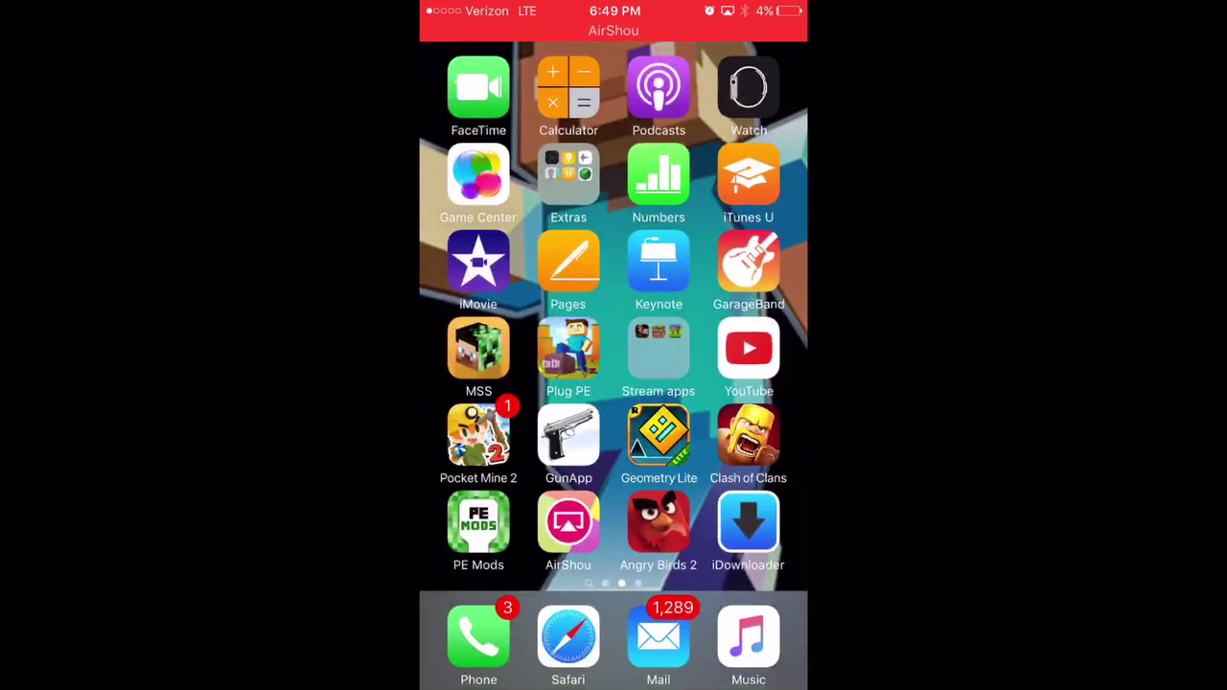
pyautogui.moveTo(748, 364); pyautogui.dragTo(479, 365)
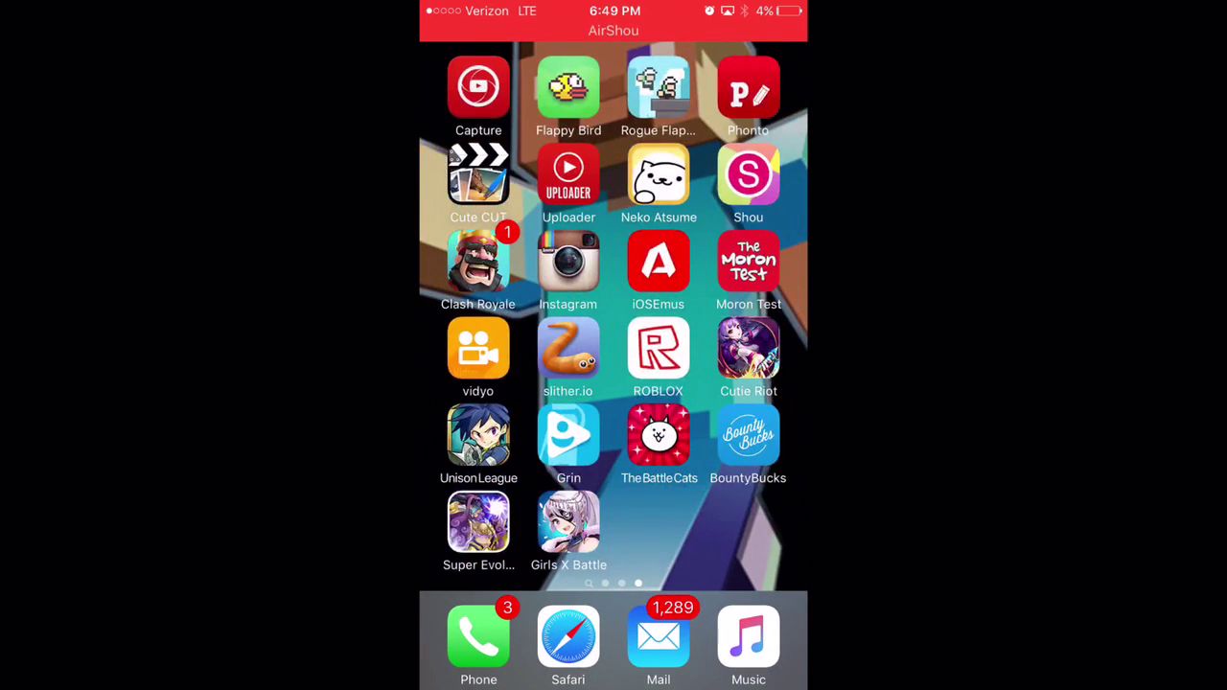
pyautogui.click(479, 172)
pyautogui.press('super')
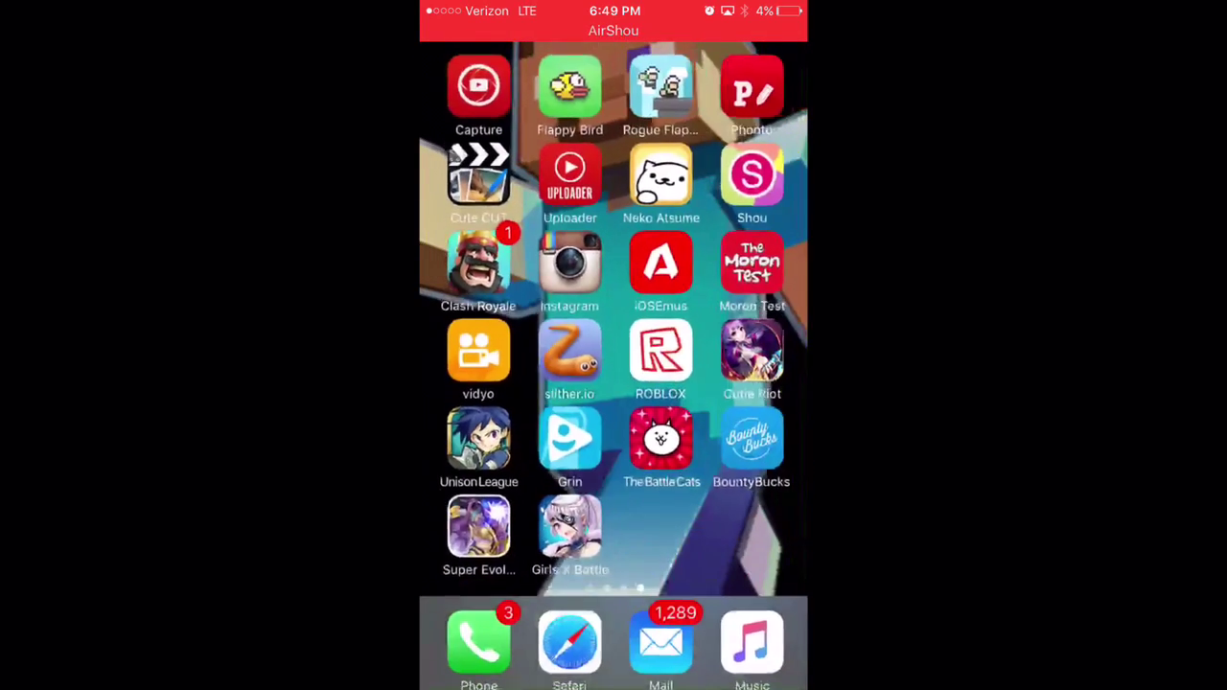
pyautogui.moveTo(479, 365); pyautogui.dragTo(748, 364)
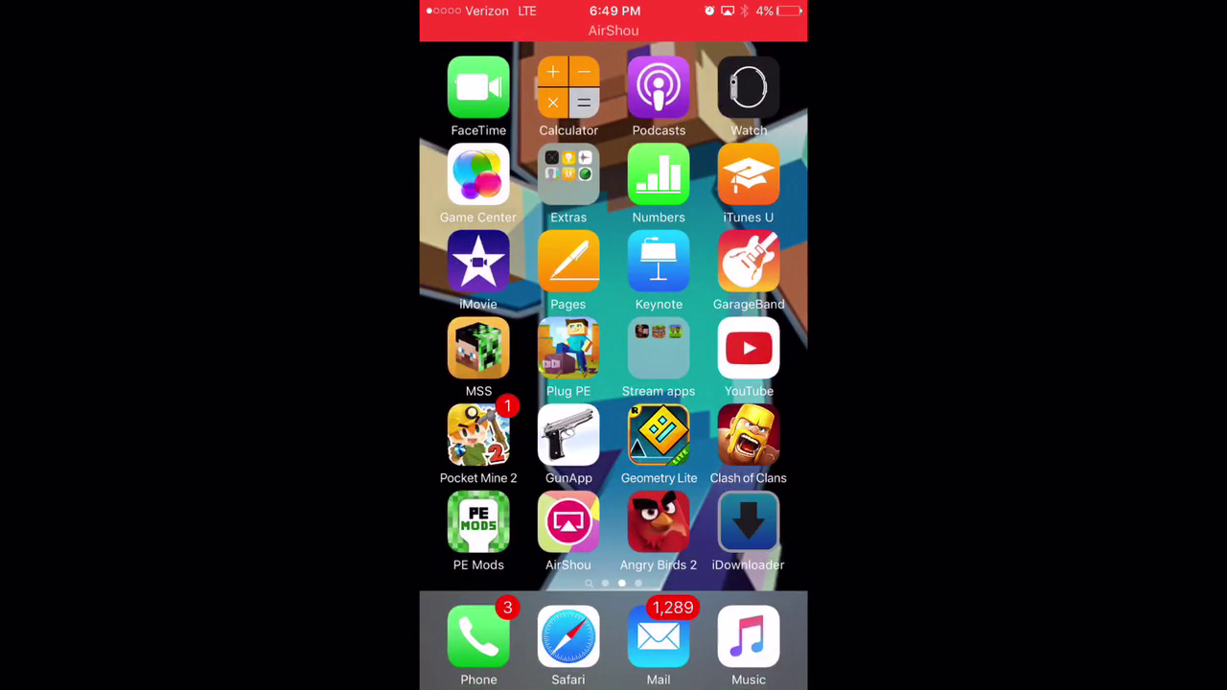
pyautogui.click(749, 523)
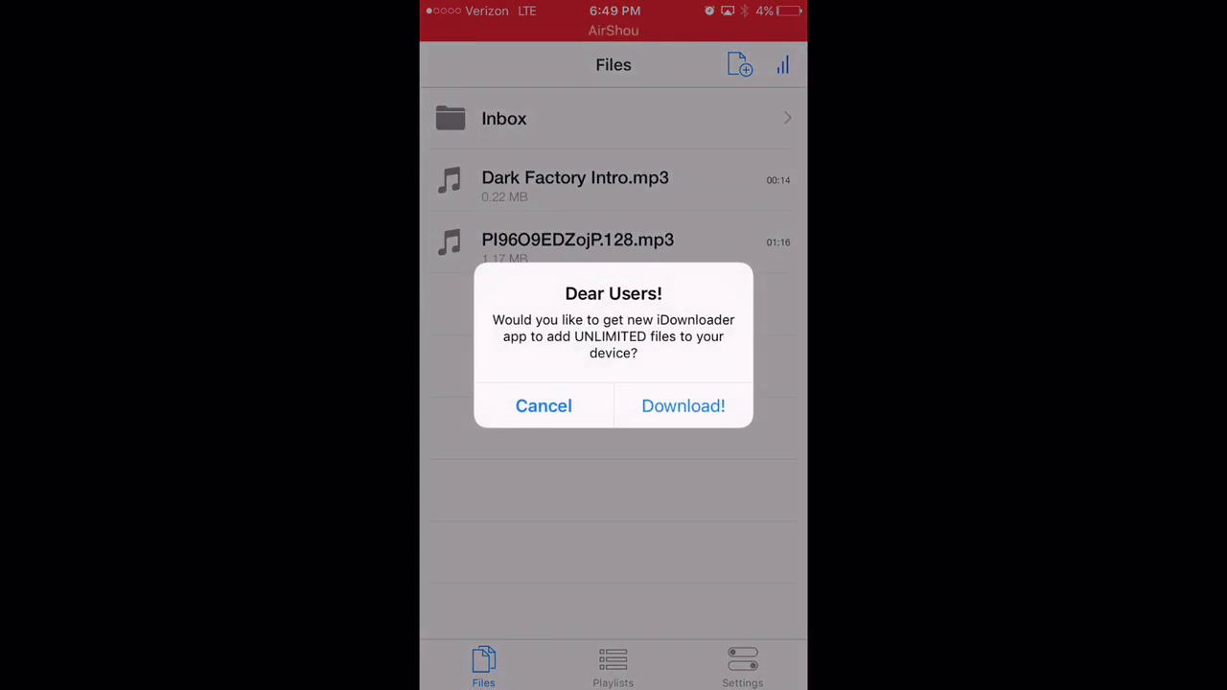
# Play Dark Factory Intro.mp3 and view its 'Open in…' app list, then dismiss it
pyautogui.click(535, 406)
pyautogui.click(575, 184)
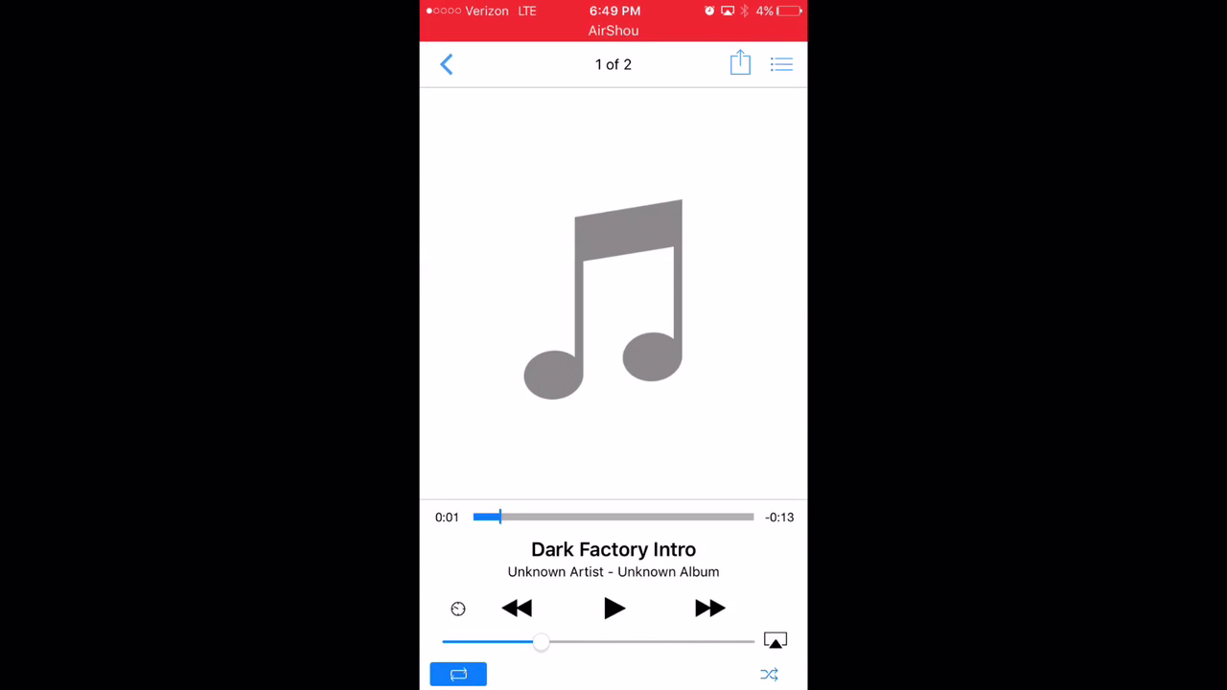
pyautogui.click(782, 65)
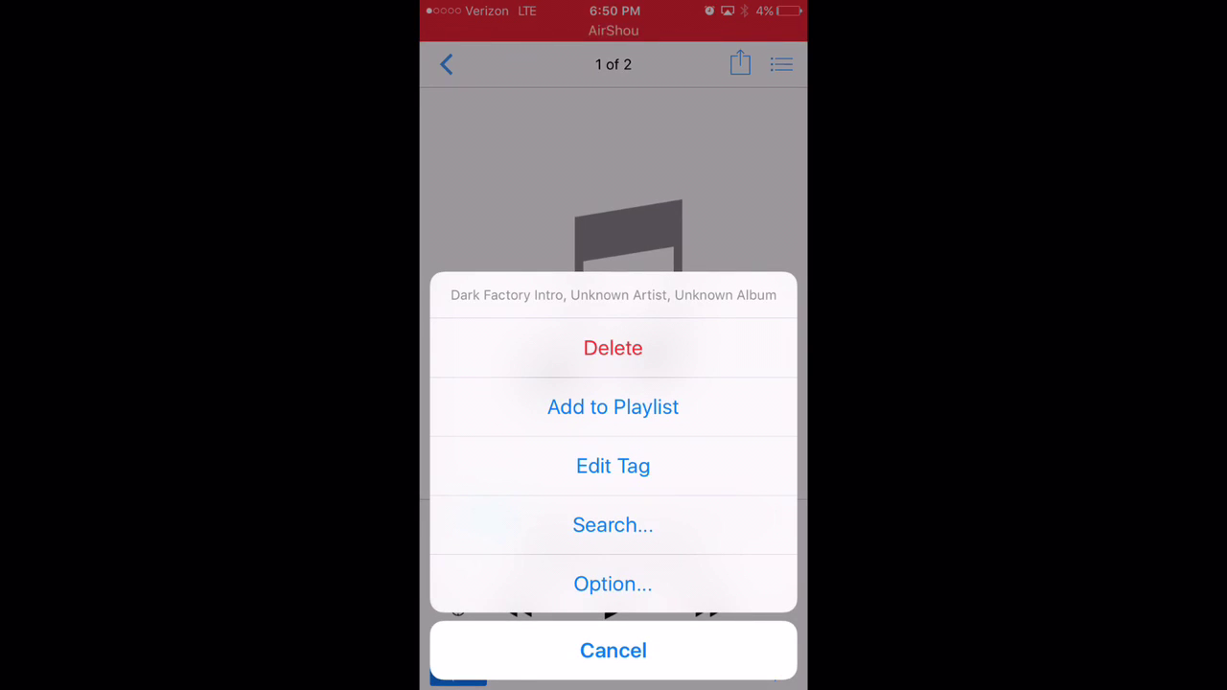
pyautogui.click(613, 584)
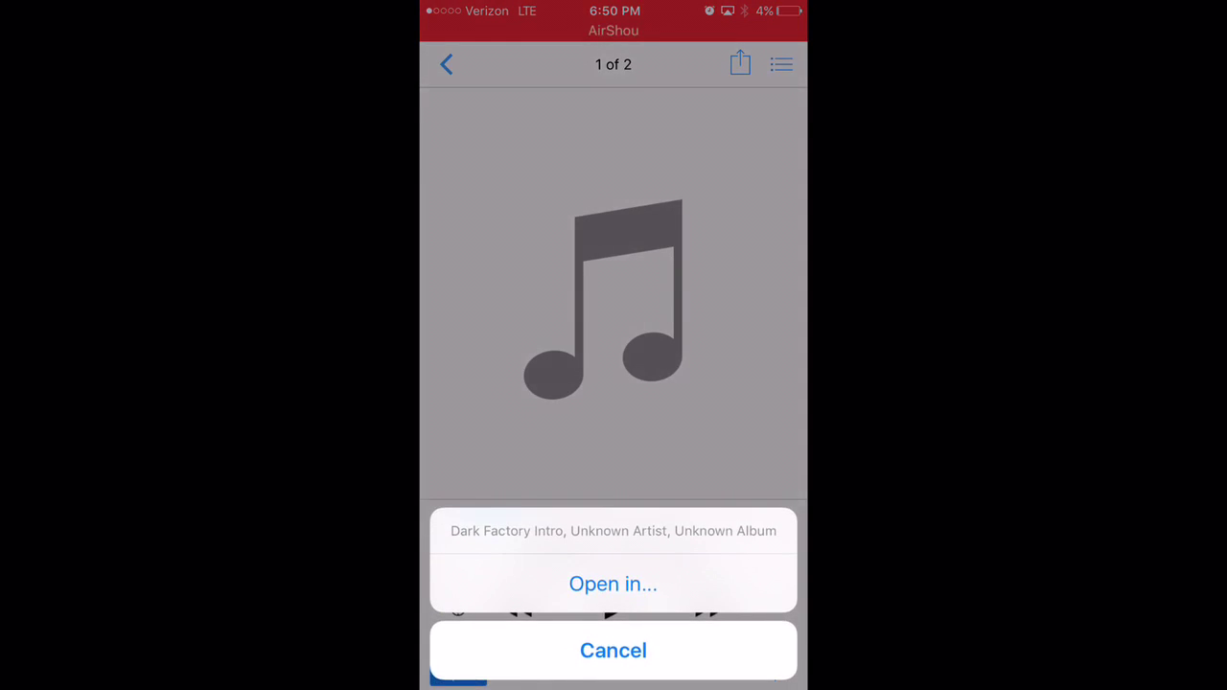
pyautogui.click(613, 650)
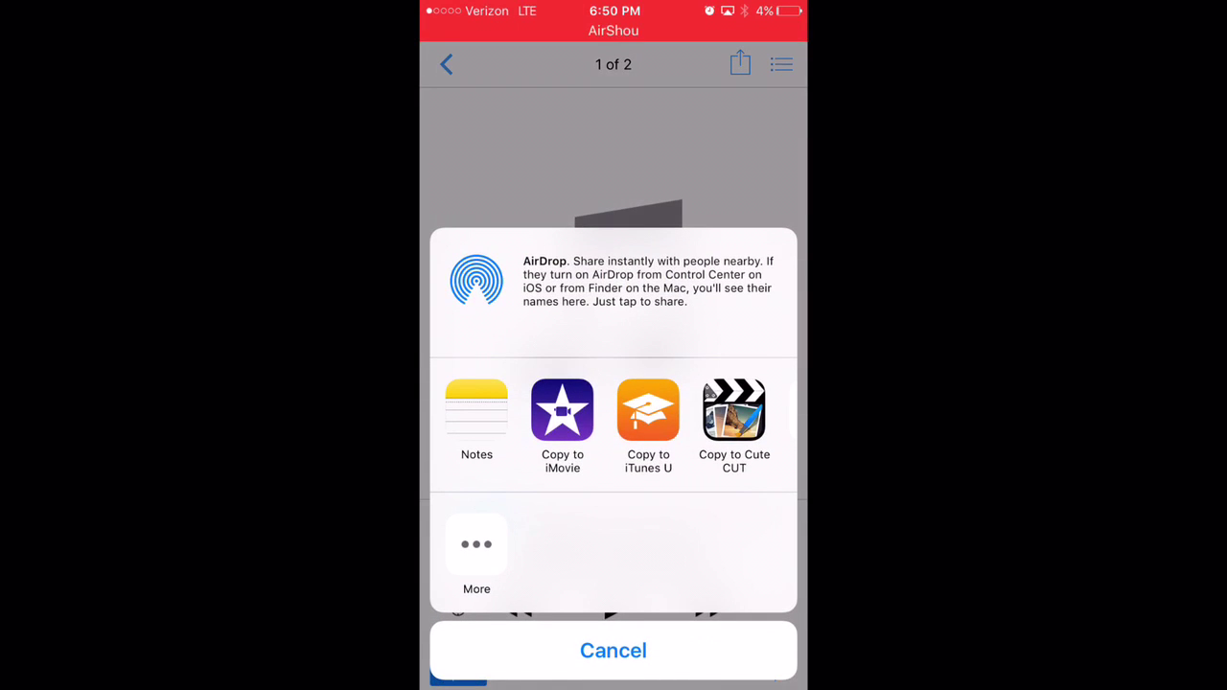
pyautogui.click(613, 650)
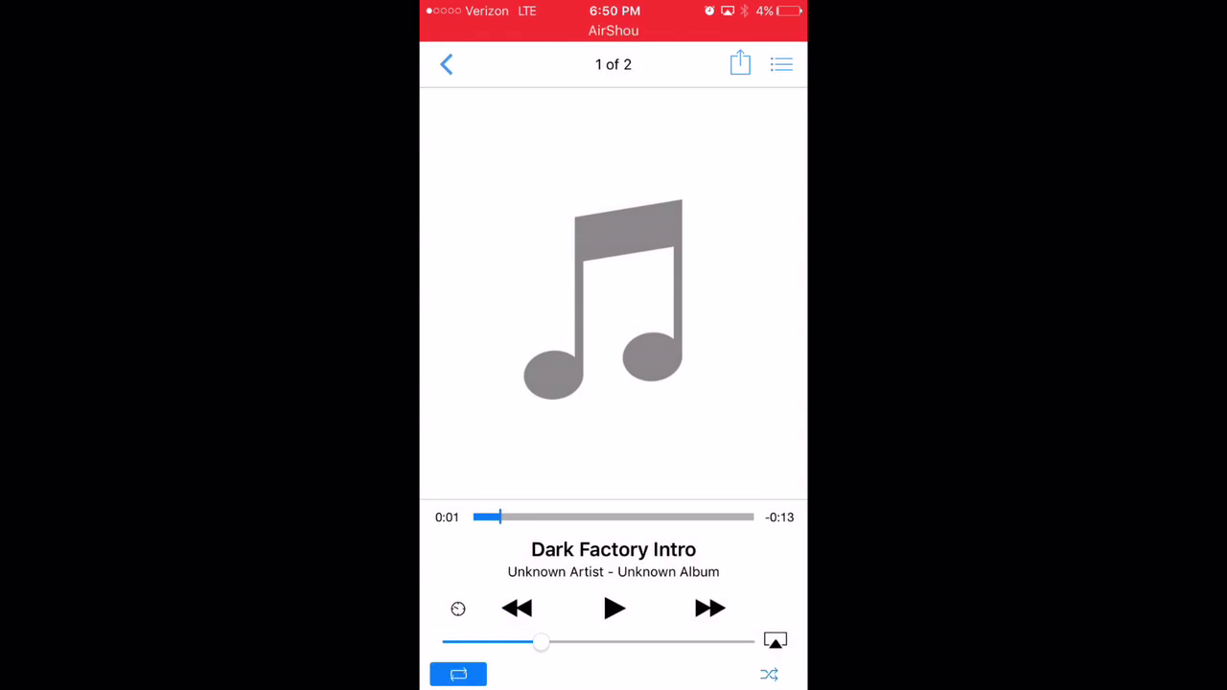
# Leave iDownloader and reopen Cute CUT on the 'channel intro' project
pyautogui.click(447, 63)
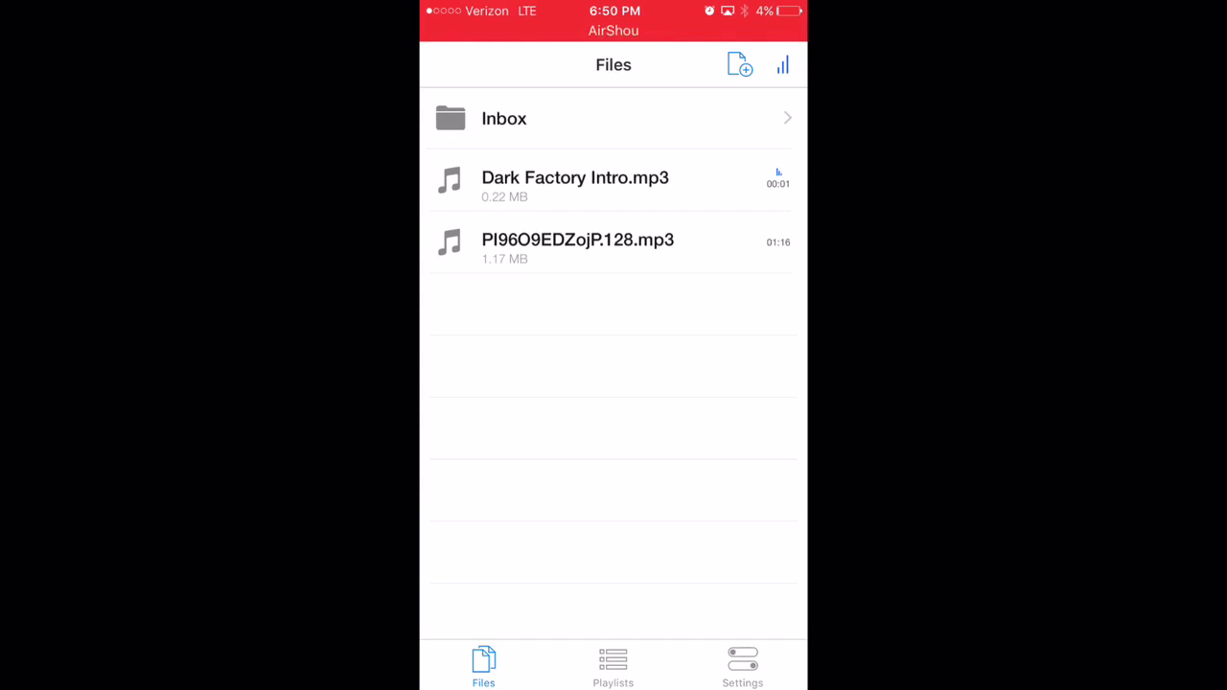
pyautogui.press('super')
pyautogui.moveTo(748, 346); pyautogui.dragTo(479, 345)
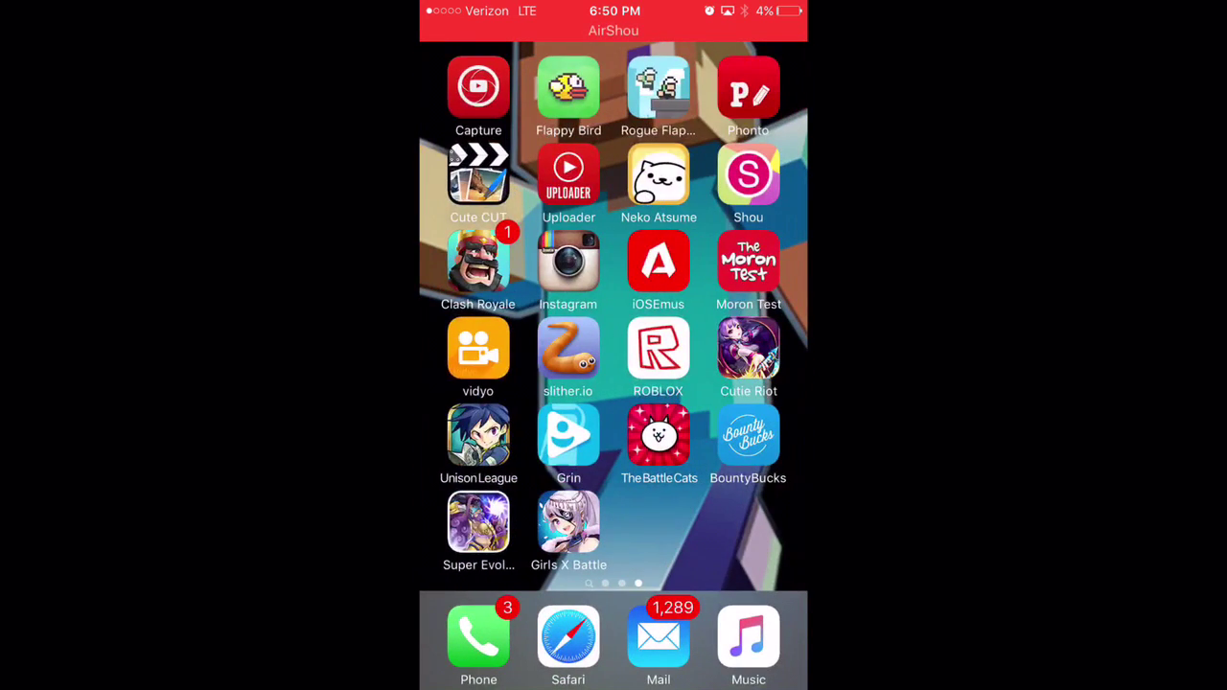
pyautogui.click(479, 174)
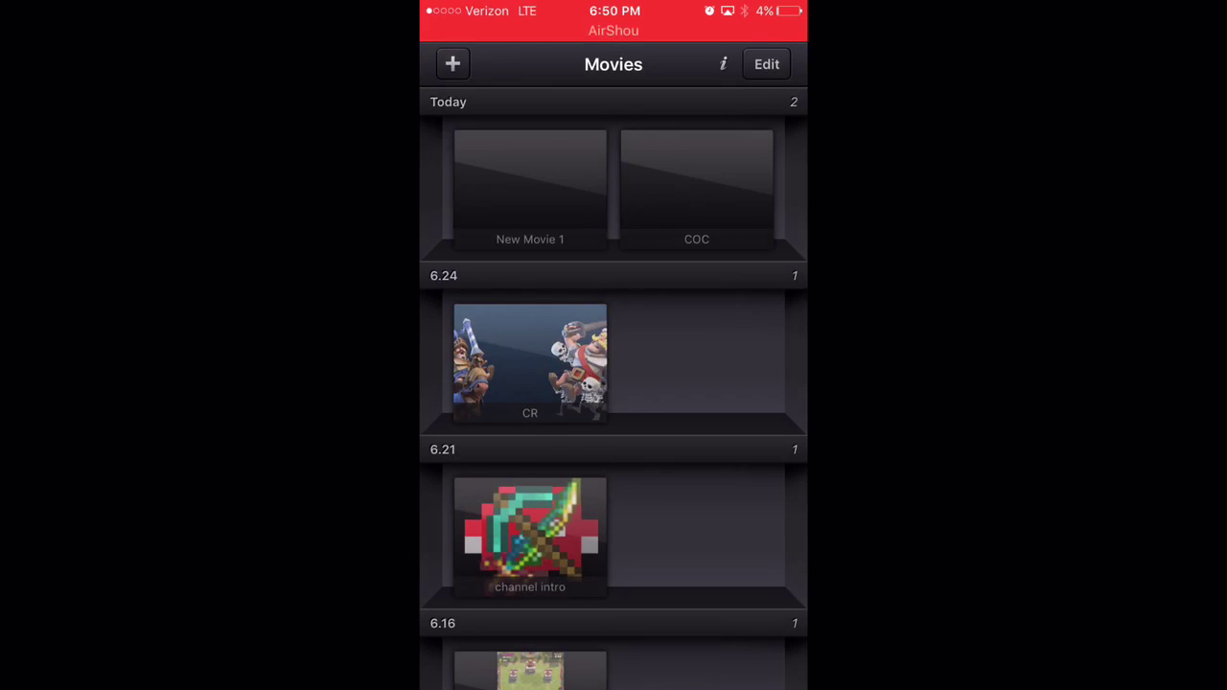
pyautogui.click(531, 533)
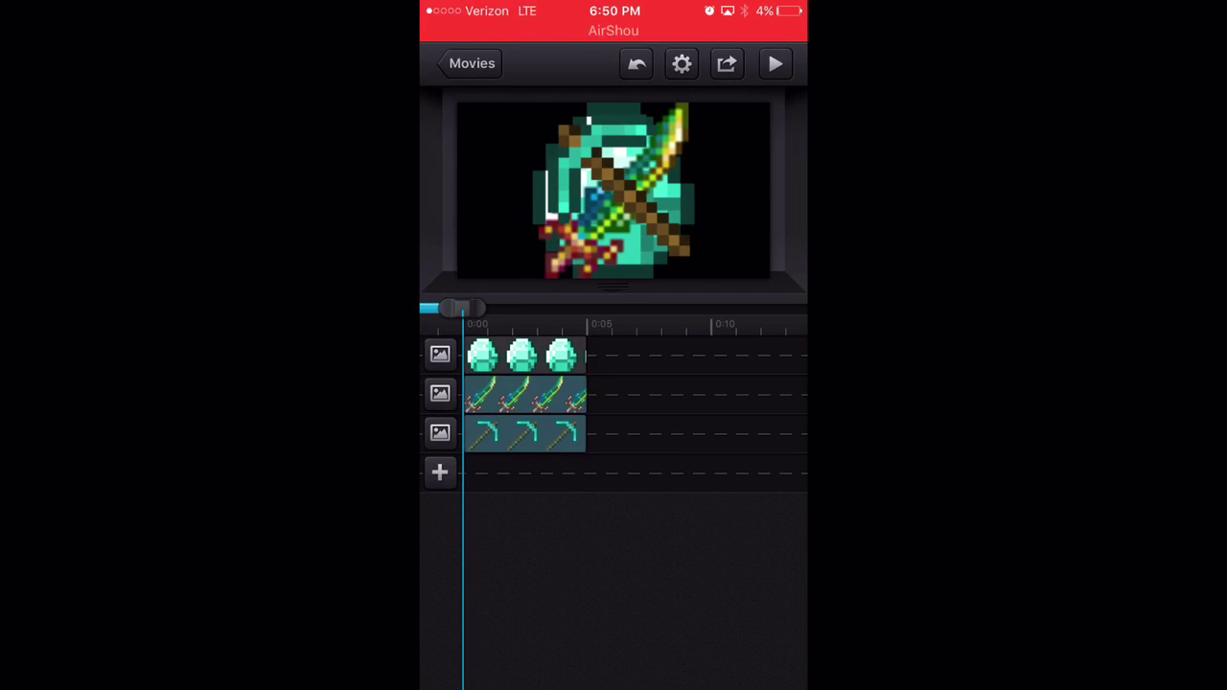
# Add a custom motion to the sword layer with the playhead at about 0:05
pyautogui.click(526, 395)
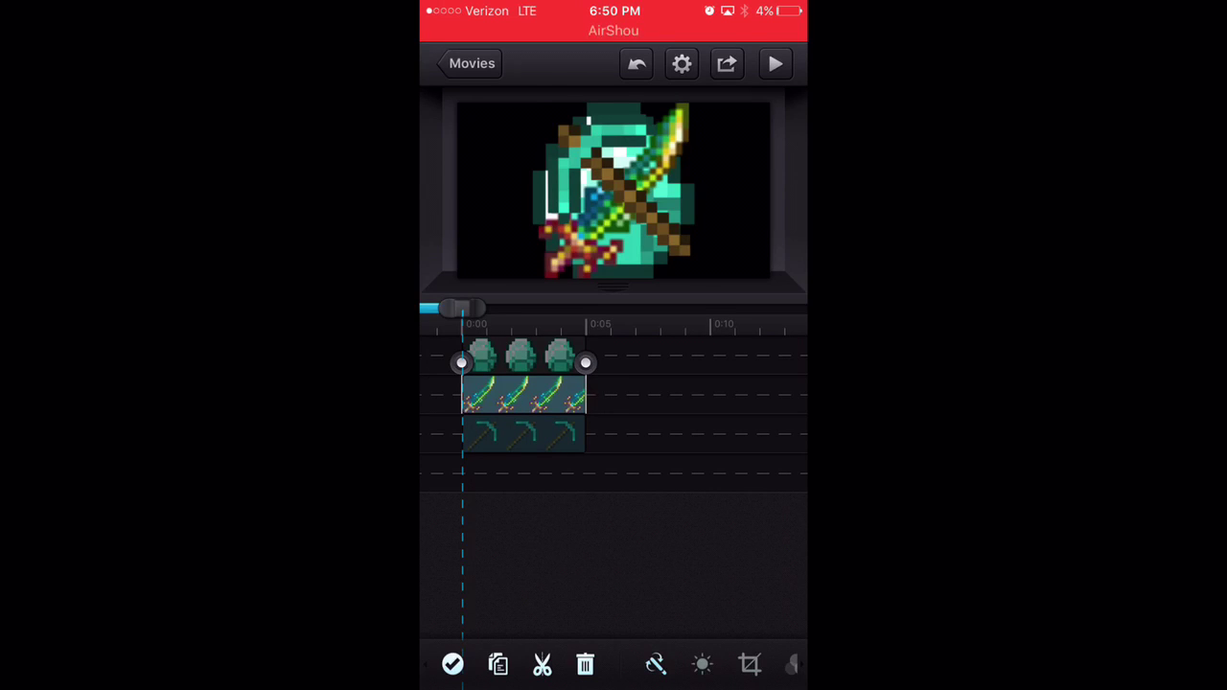
pyautogui.click(614, 191)
pyautogui.moveTo(460, 308); pyautogui.dragTo(581, 308)
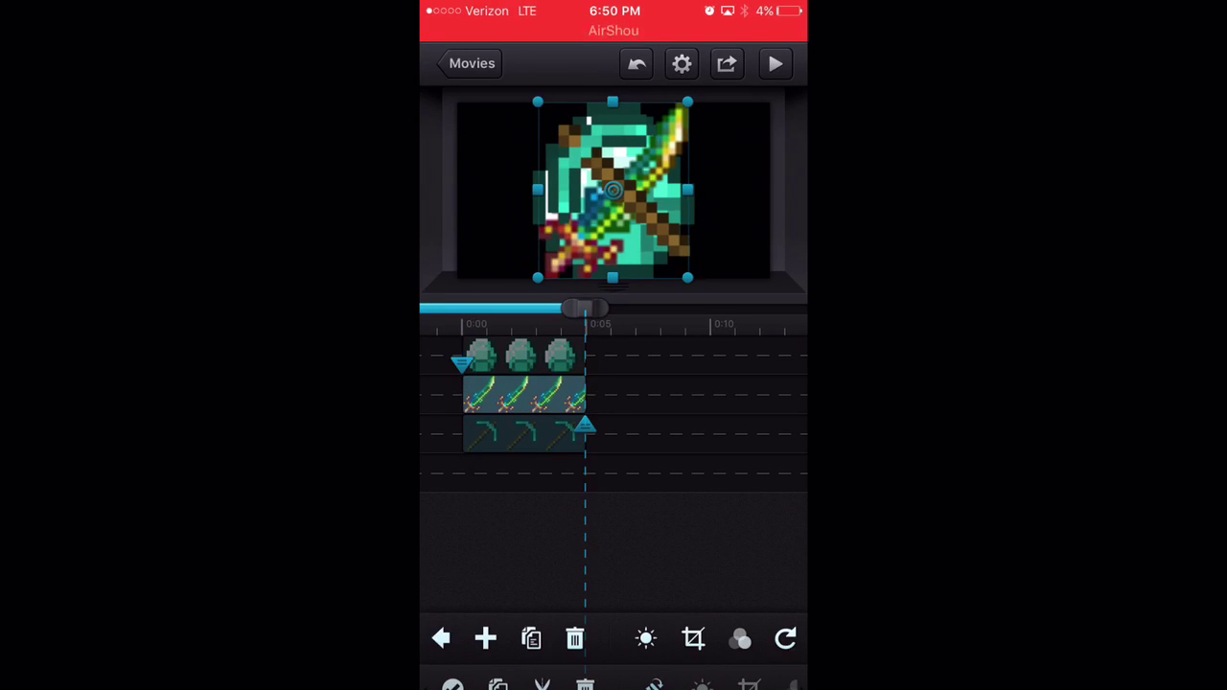
pyautogui.click(729, 192)
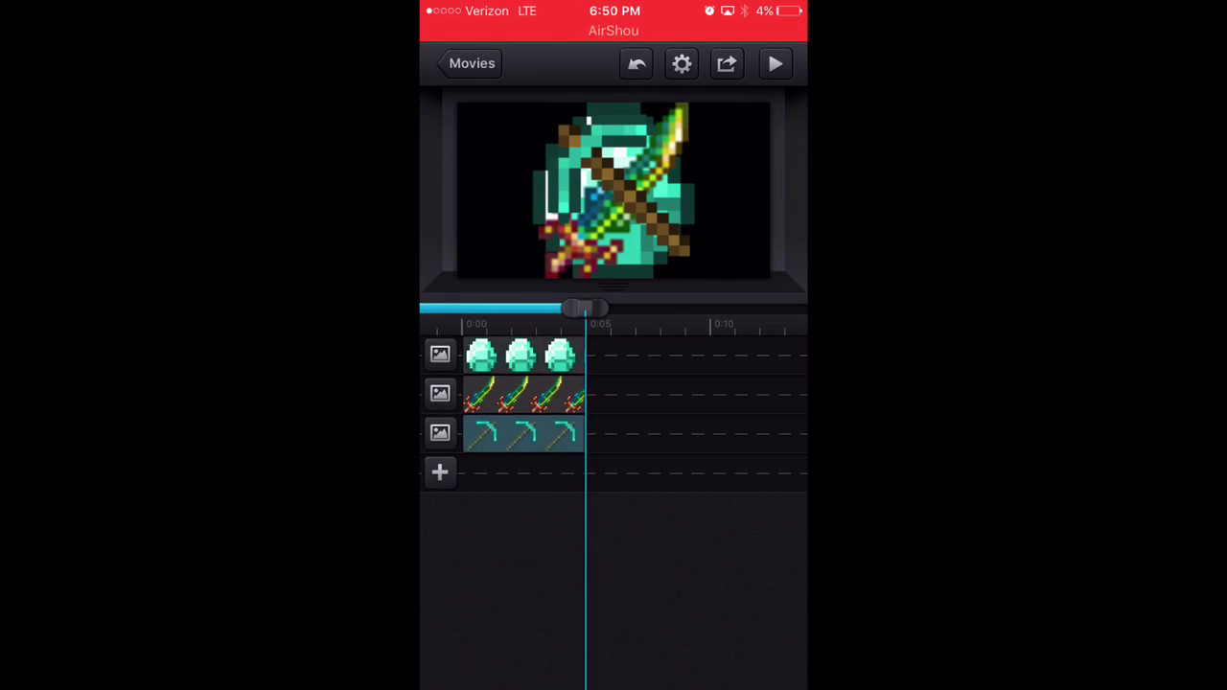
# Edit the pickaxe layer's motion, return the playhead to 0:00, and select the diamond layer
pyautogui.click(523, 437)
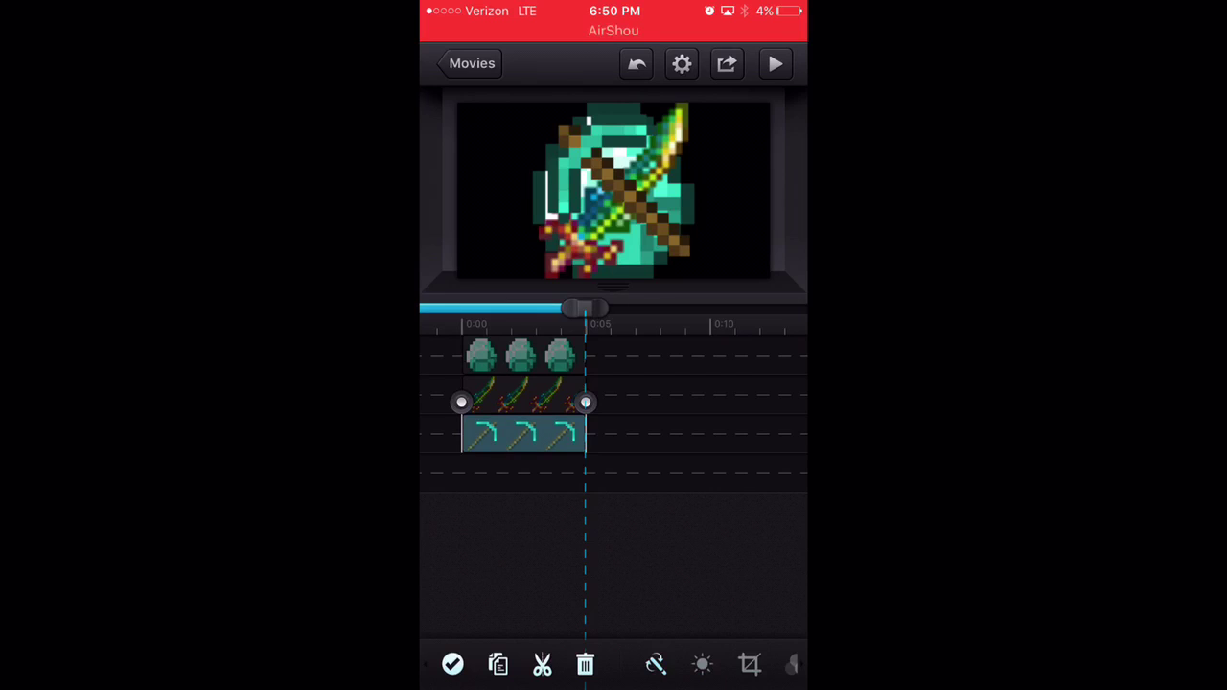
pyautogui.click(671, 537)
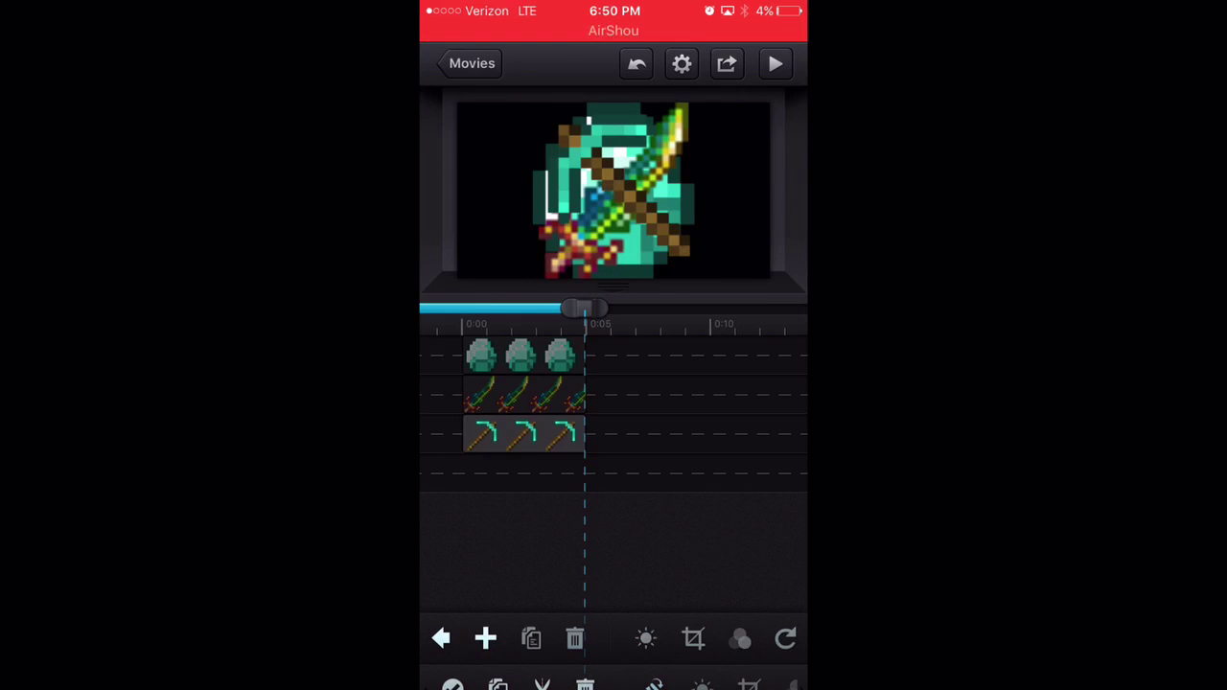
pyautogui.click(522, 436)
pyautogui.moveTo(580, 308); pyautogui.dragTo(460, 308)
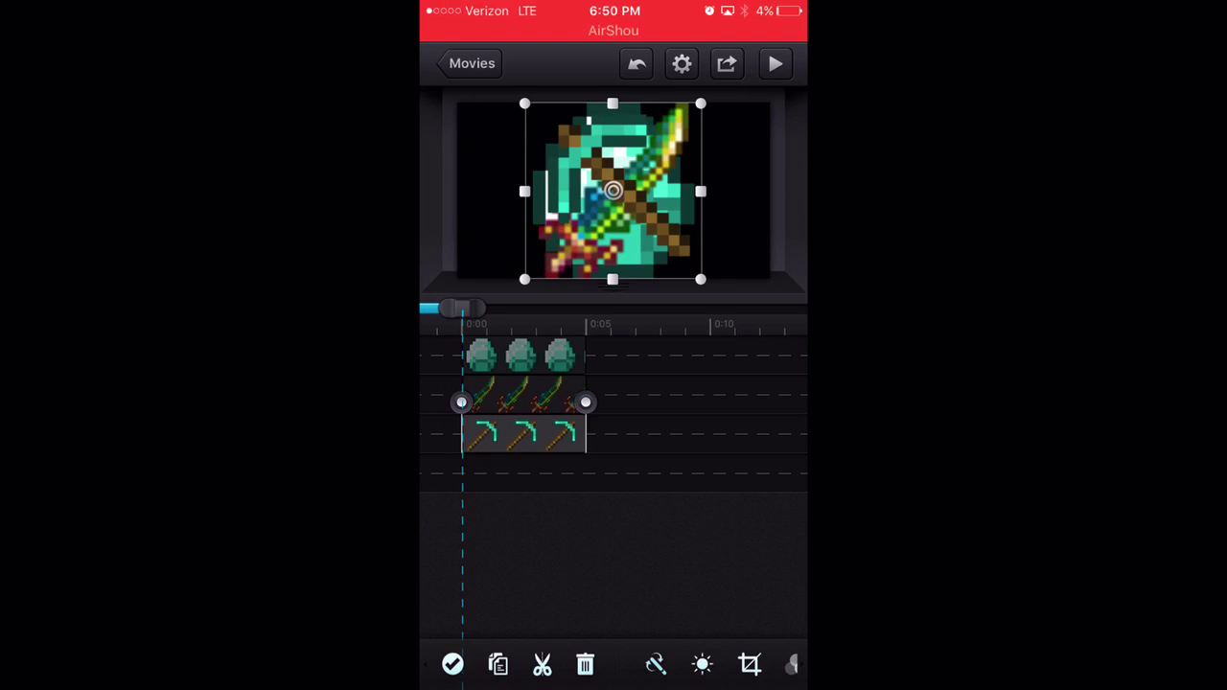
pyautogui.click(523, 357)
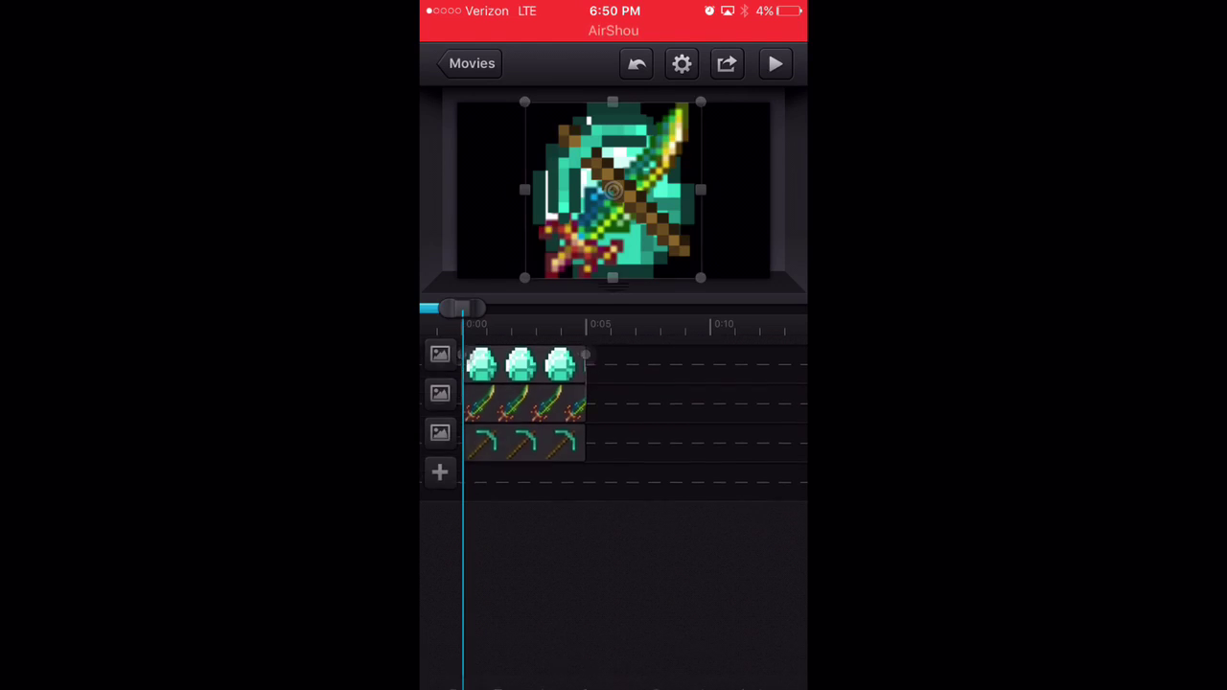
# Rotate the pickaxe layer a quarter turn, then select and deselect the sword layer
pyautogui.click(522, 430)
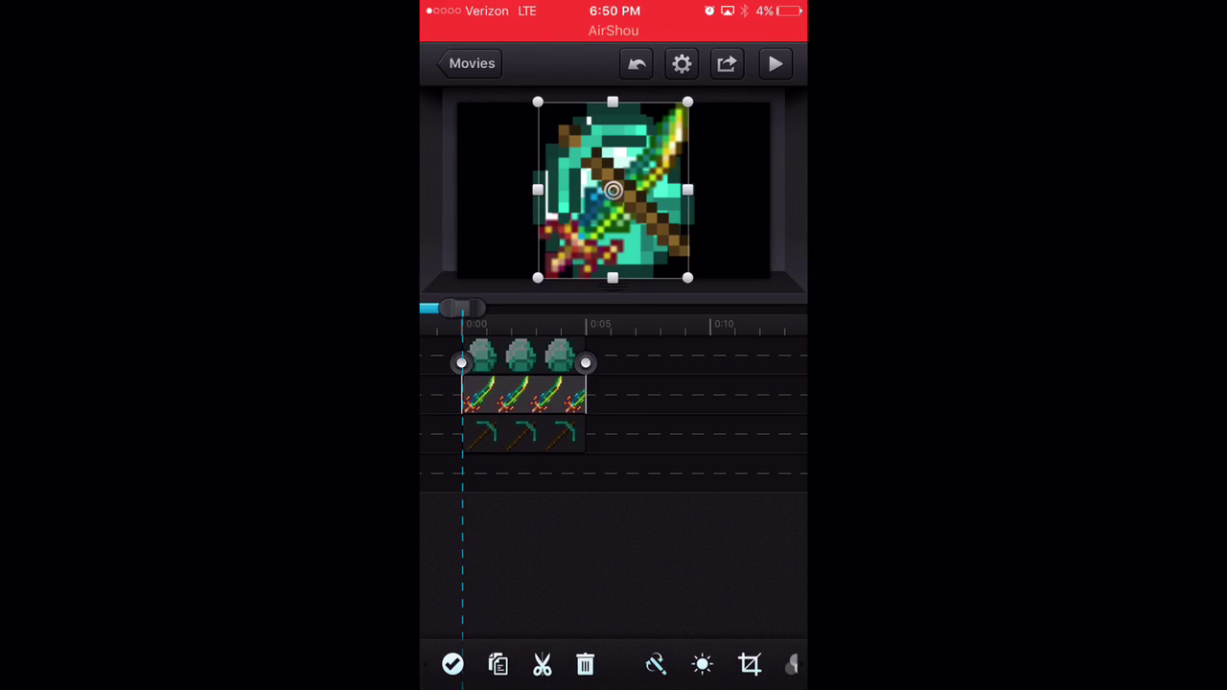
pyautogui.click(523, 436)
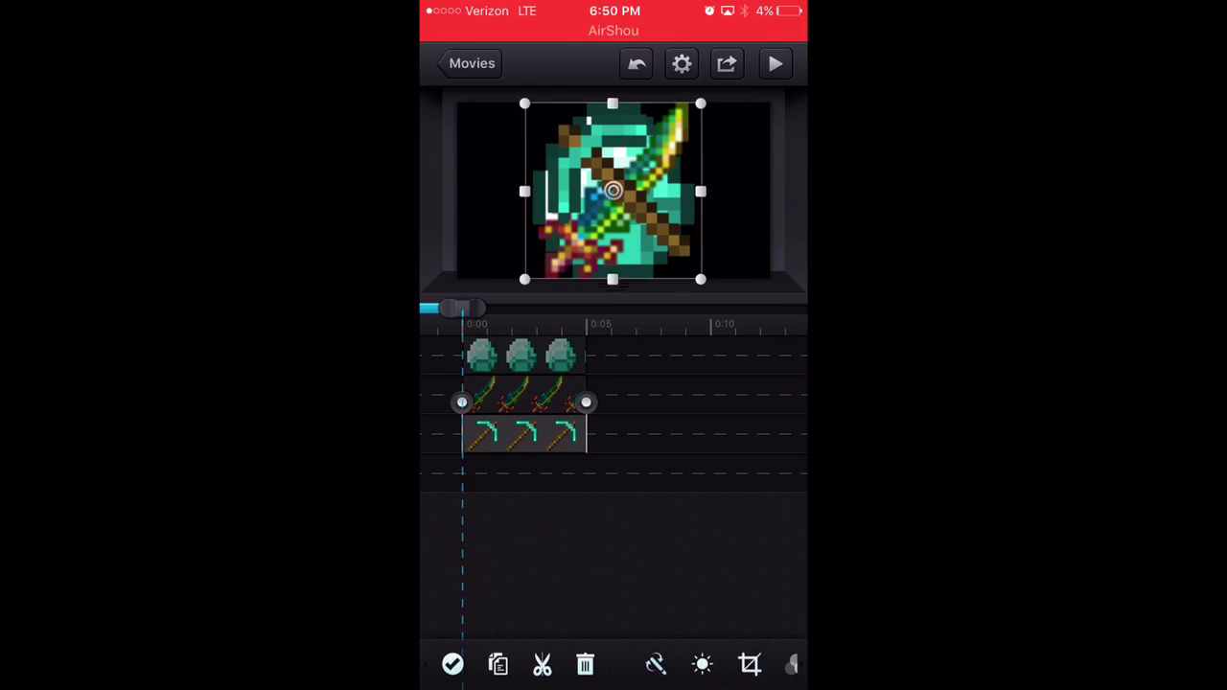
pyautogui.hscroll(5, 614, 664)
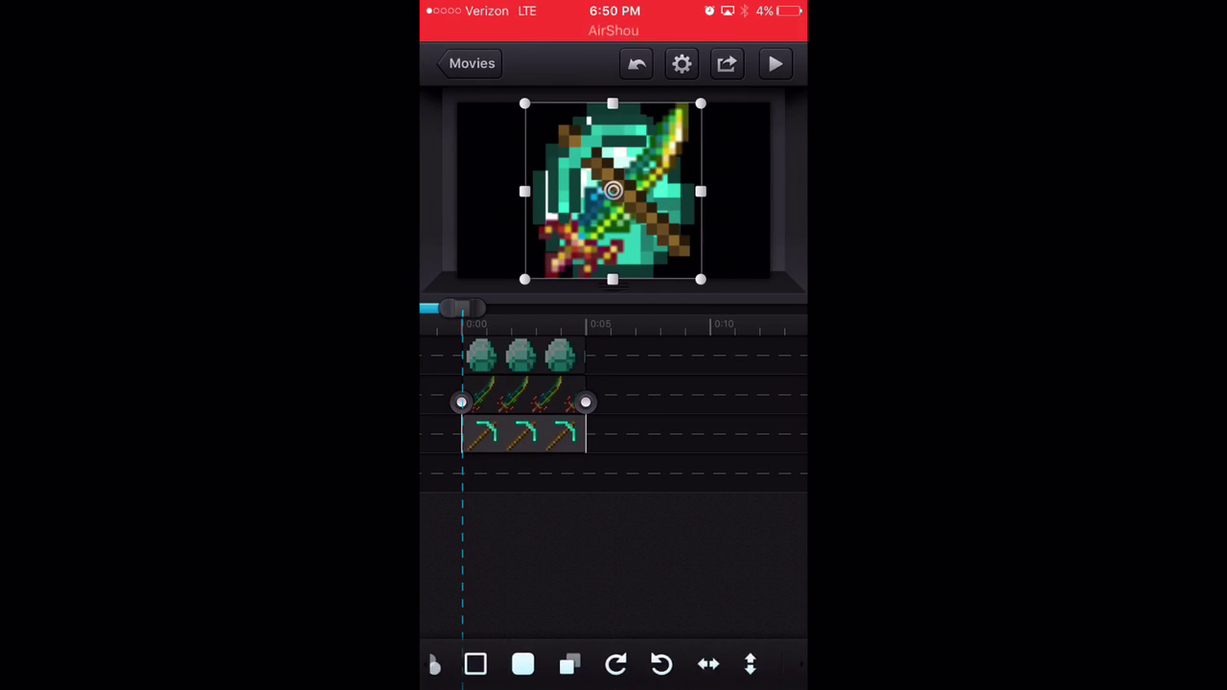
pyautogui.click(616, 664)
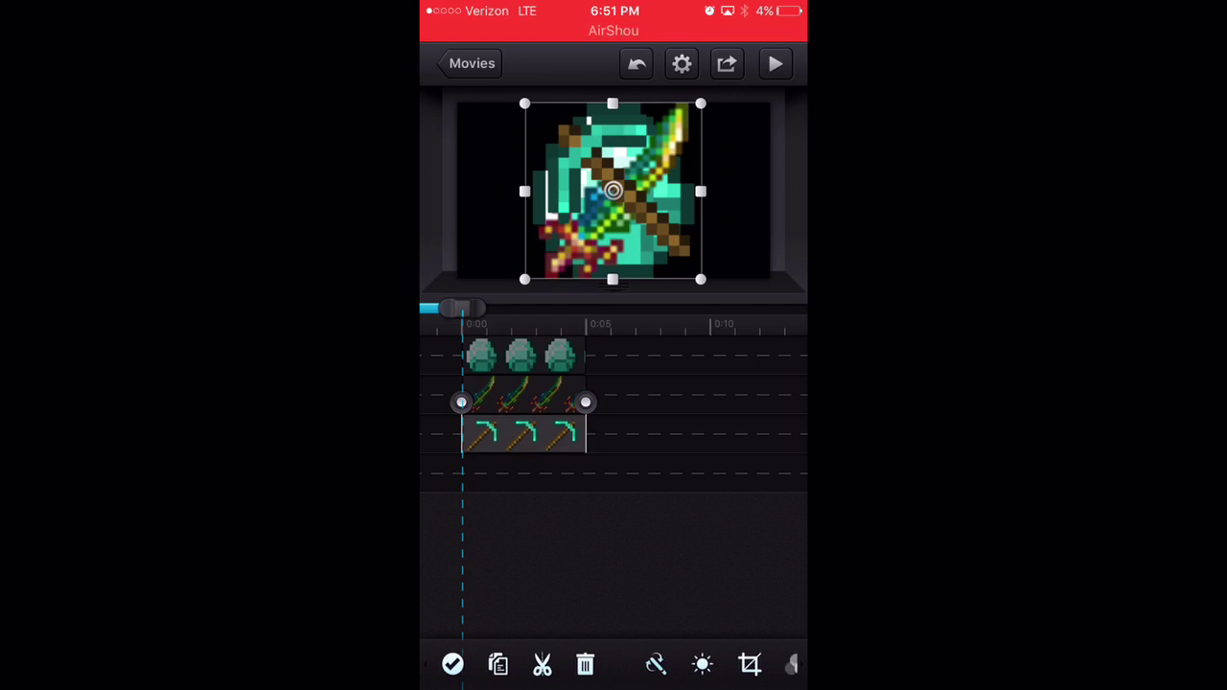
pyautogui.click(439, 664)
pyautogui.click(524, 395)
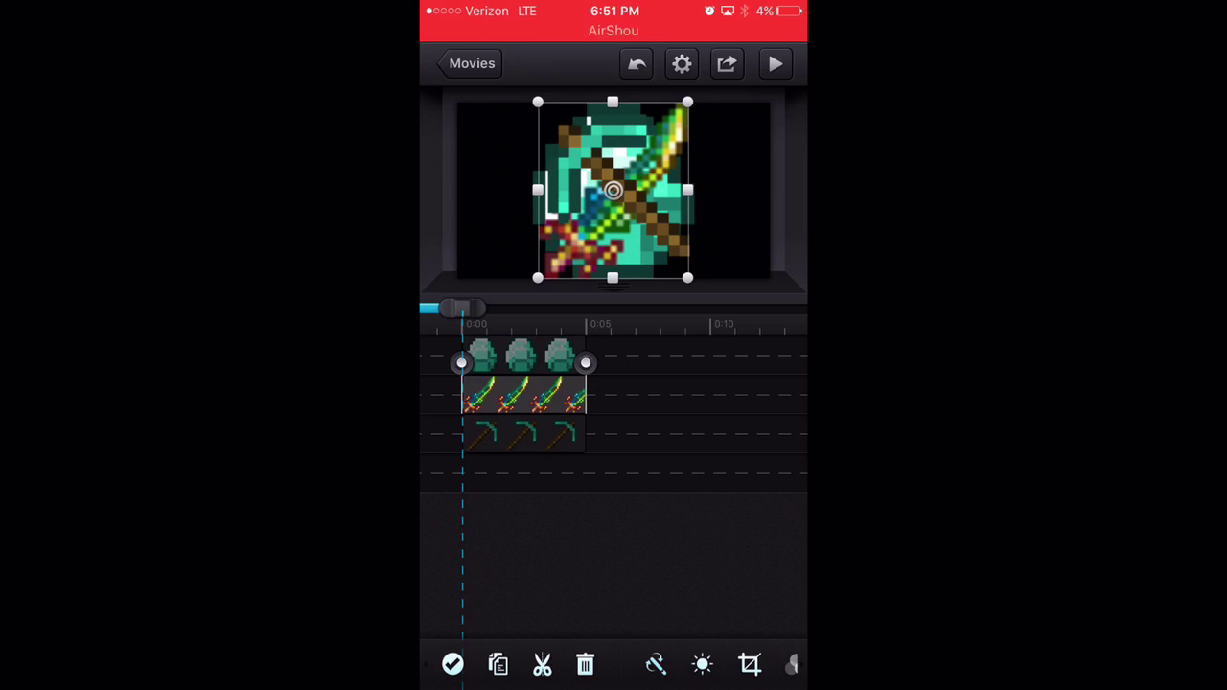
pyautogui.click(452, 664)
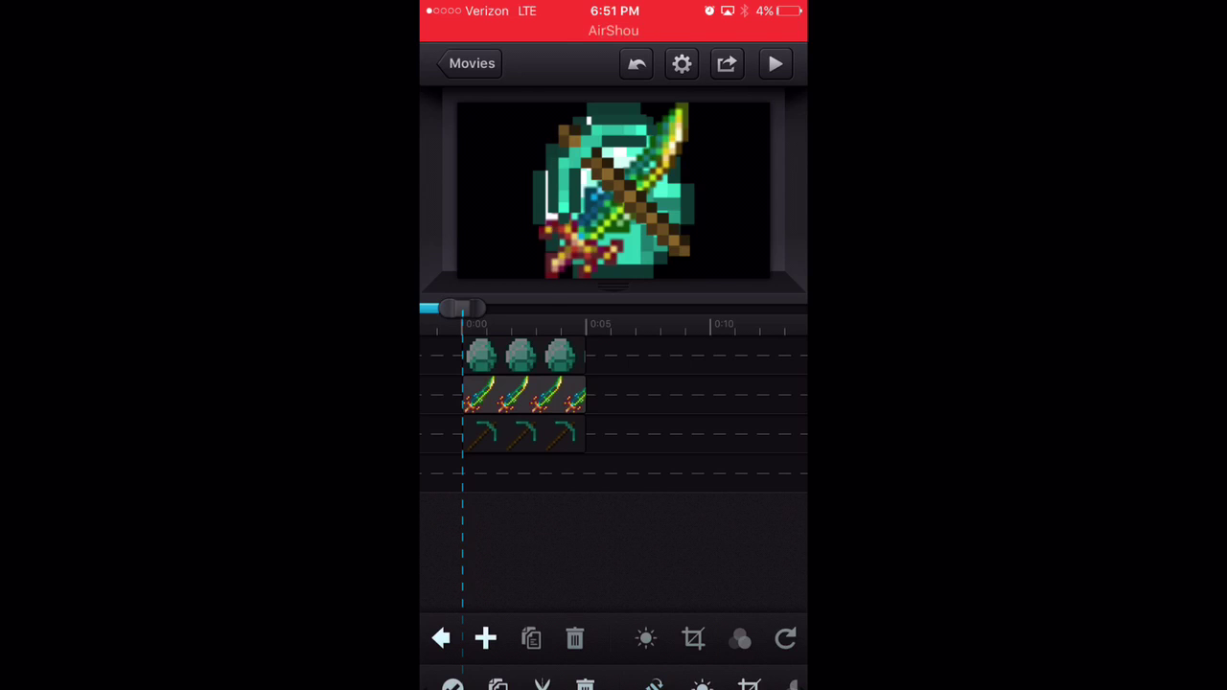
# Give the sword layer a custom transition and rotate it through several quarter turns
pyautogui.click(485, 639)
pyautogui.click(640, 343)
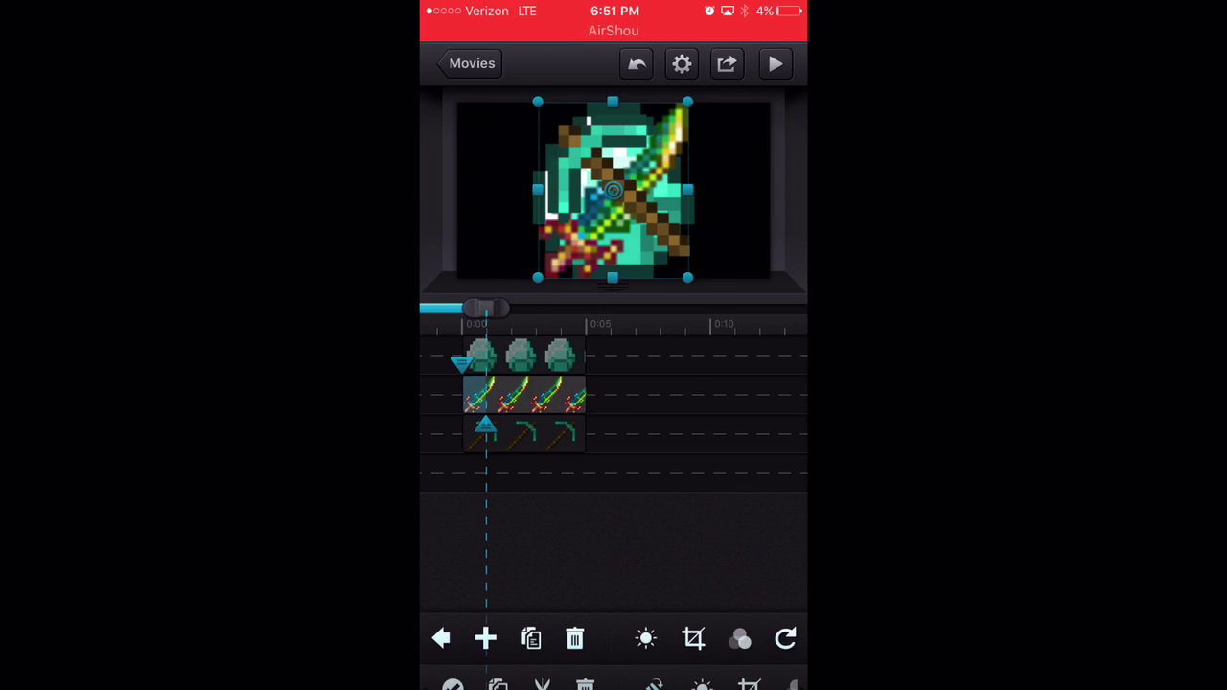
pyautogui.hscroll(3, 614, 639)
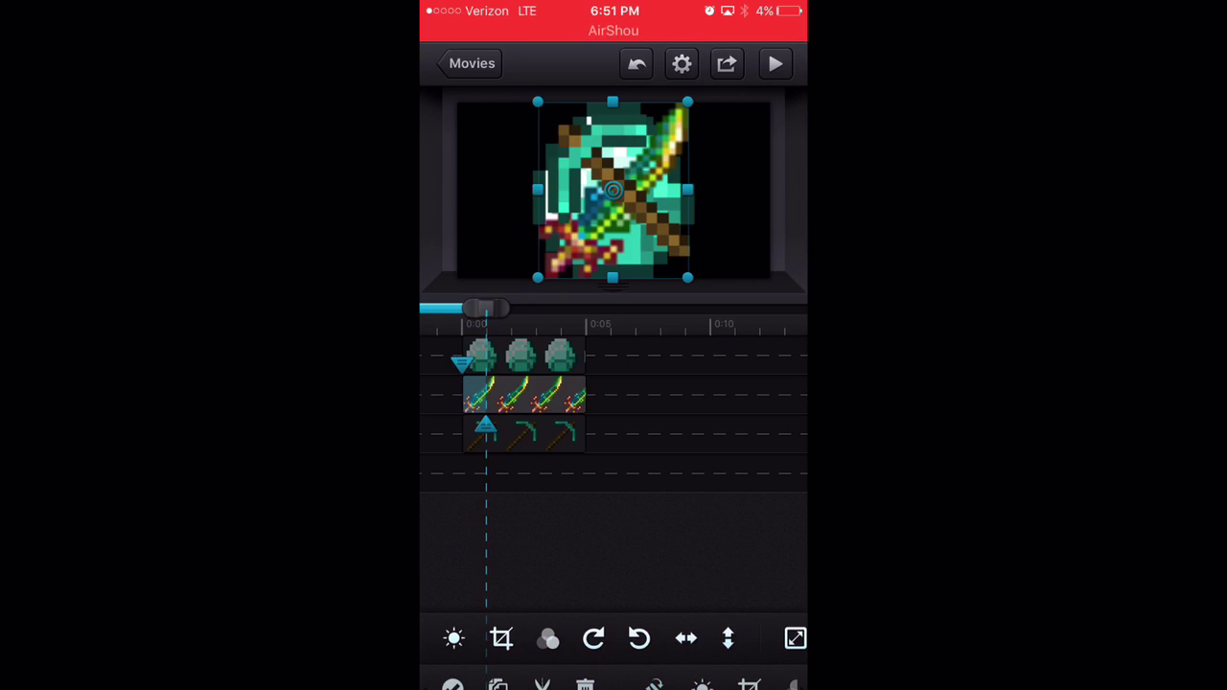
pyautogui.click(685, 639)
pyautogui.click(594, 638)
pyautogui.click(594, 639)
pyautogui.click(594, 638)
pyautogui.click(594, 638)
pyautogui.hscroll(-3, 614, 639)
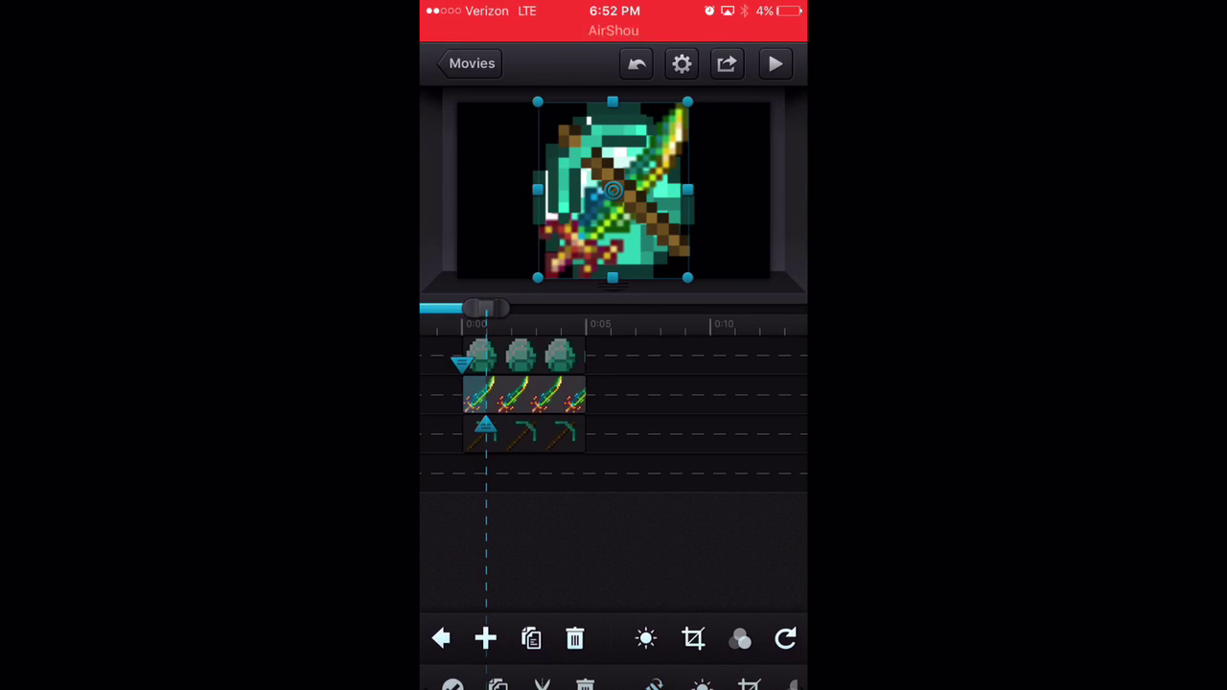
# Move the sword's end keyframe to about 0:05 and return the playhead to 0:00
pyautogui.click(442, 639)
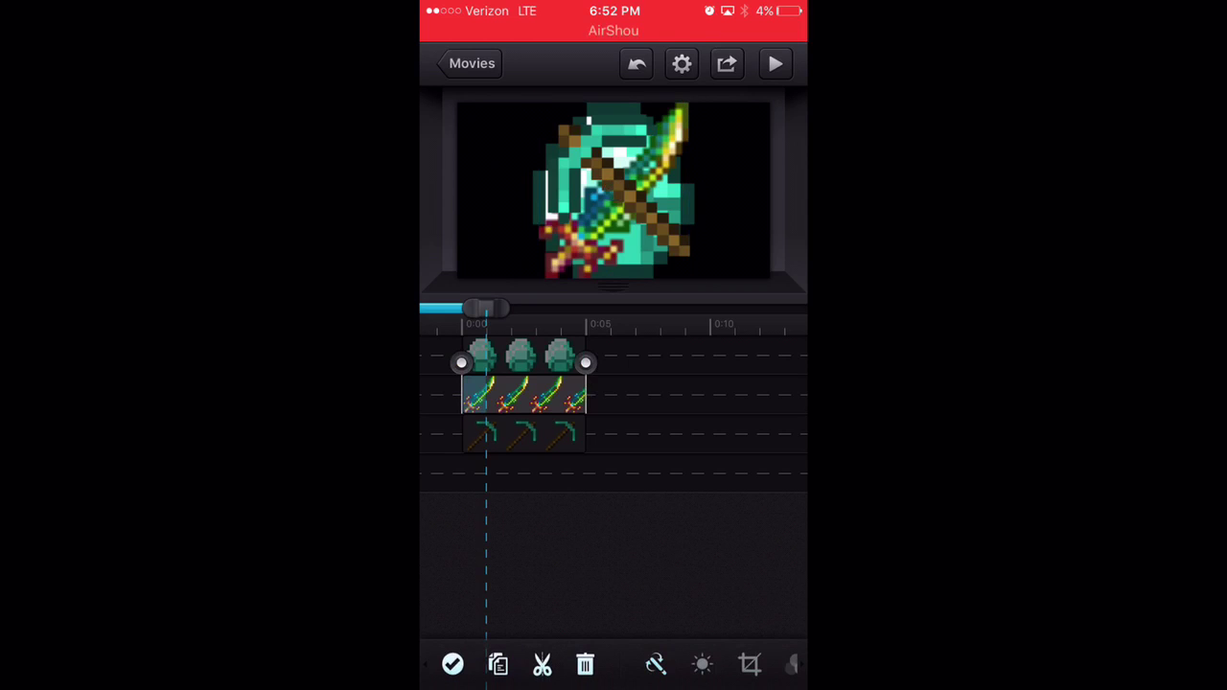
pyautogui.click(453, 665)
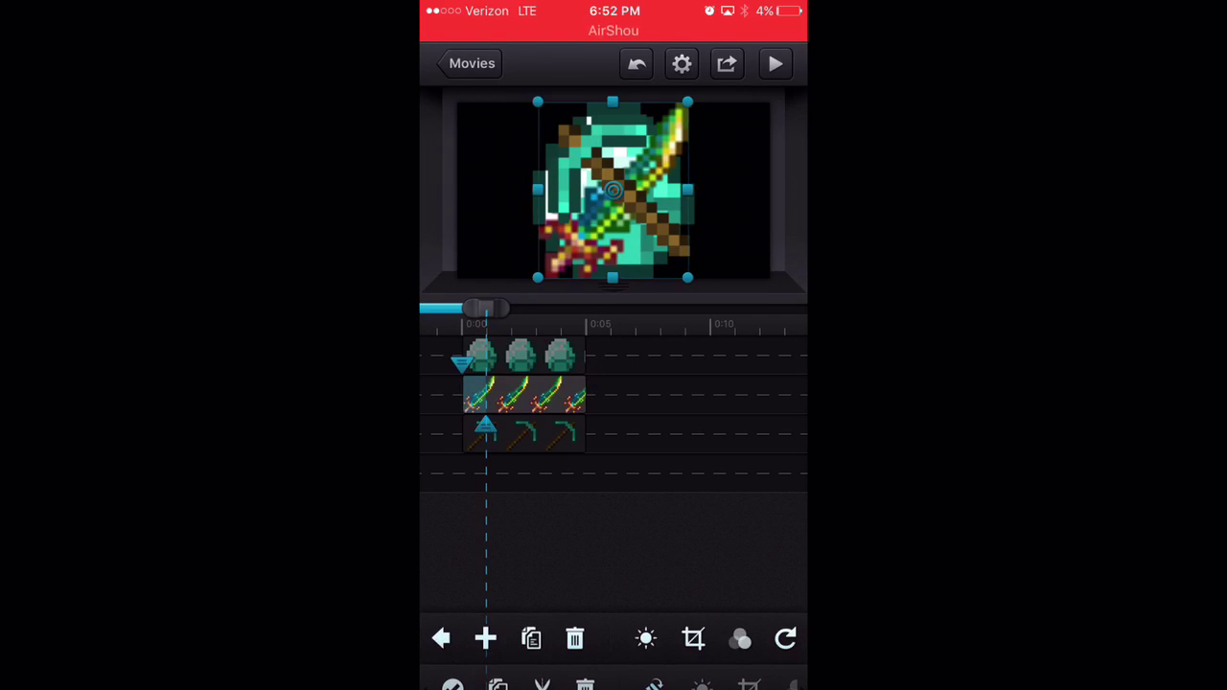
pyautogui.moveTo(484, 429); pyautogui.dragTo(587, 428)
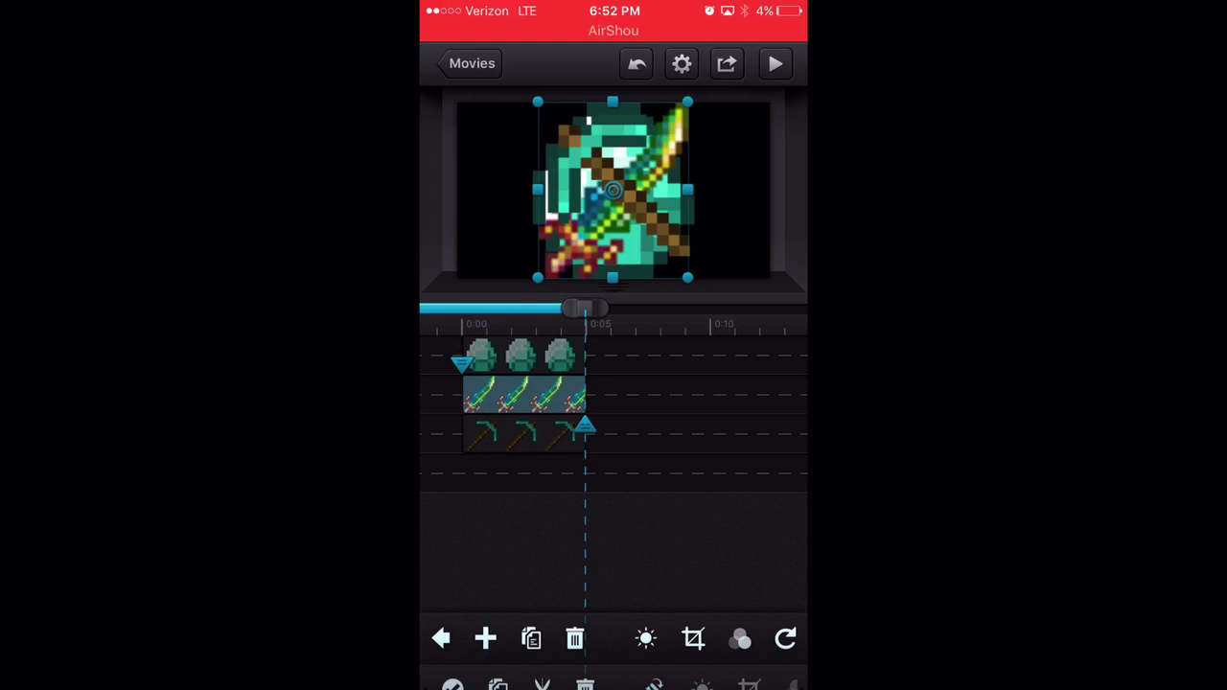
pyautogui.moveTo(580, 308); pyautogui.dragTo(461, 307)
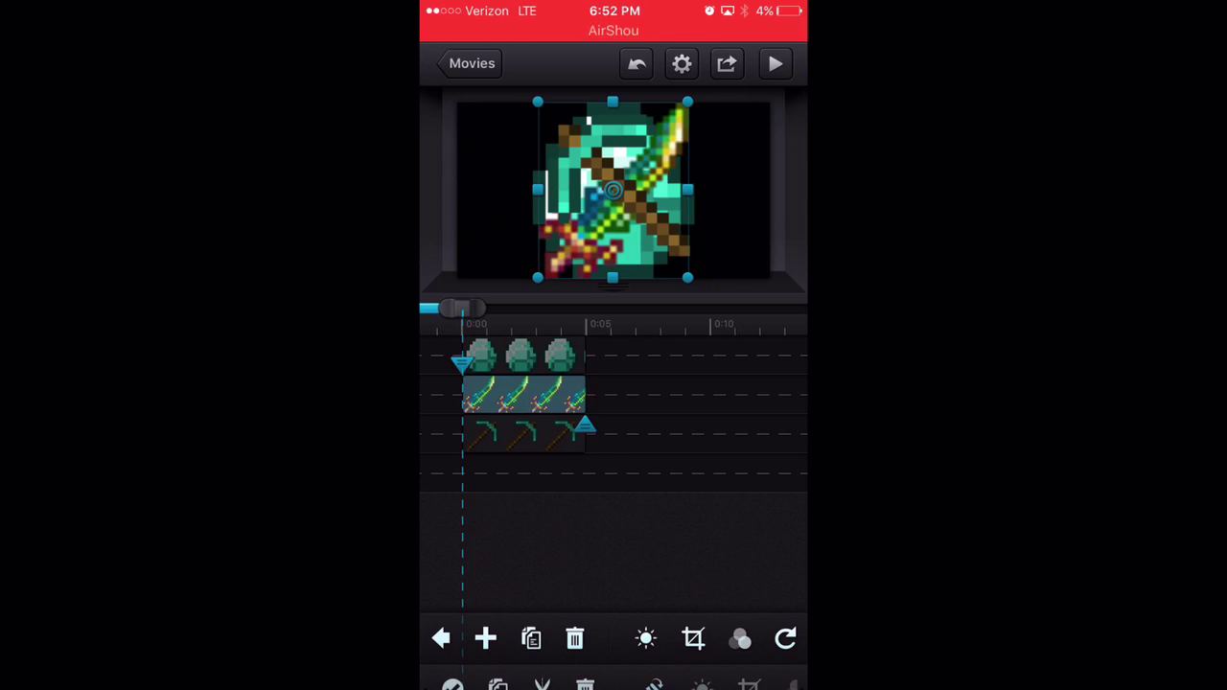
pyautogui.click(524, 395)
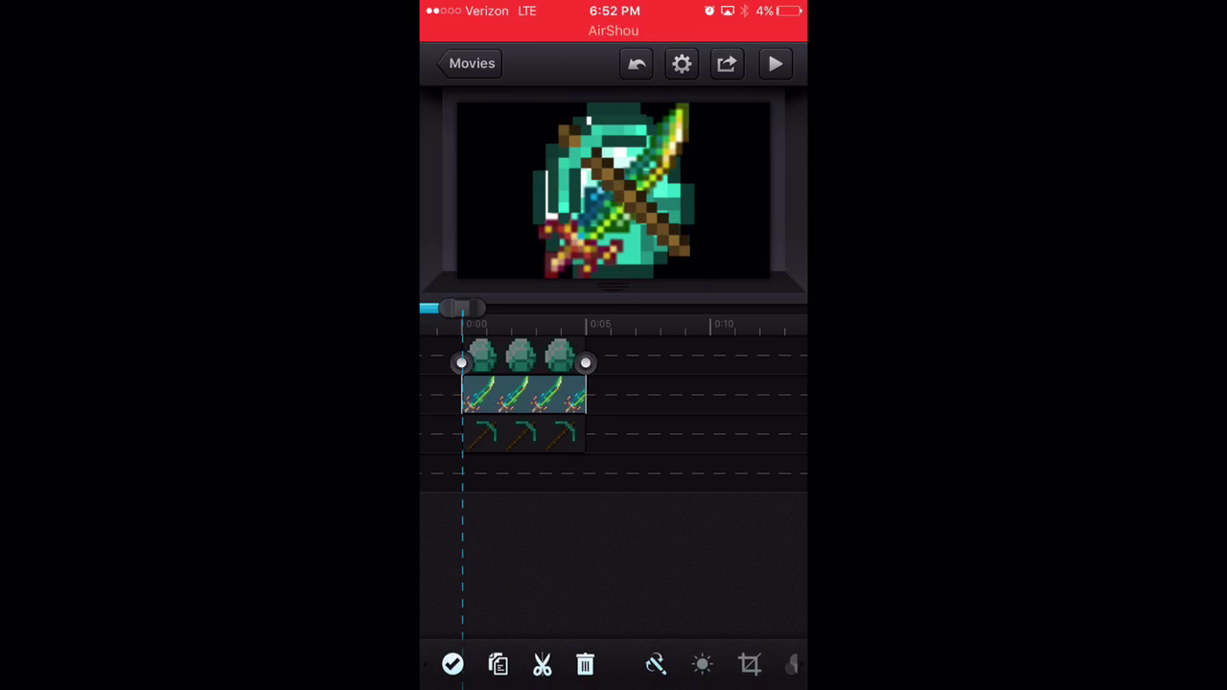
pyautogui.click(775, 64)
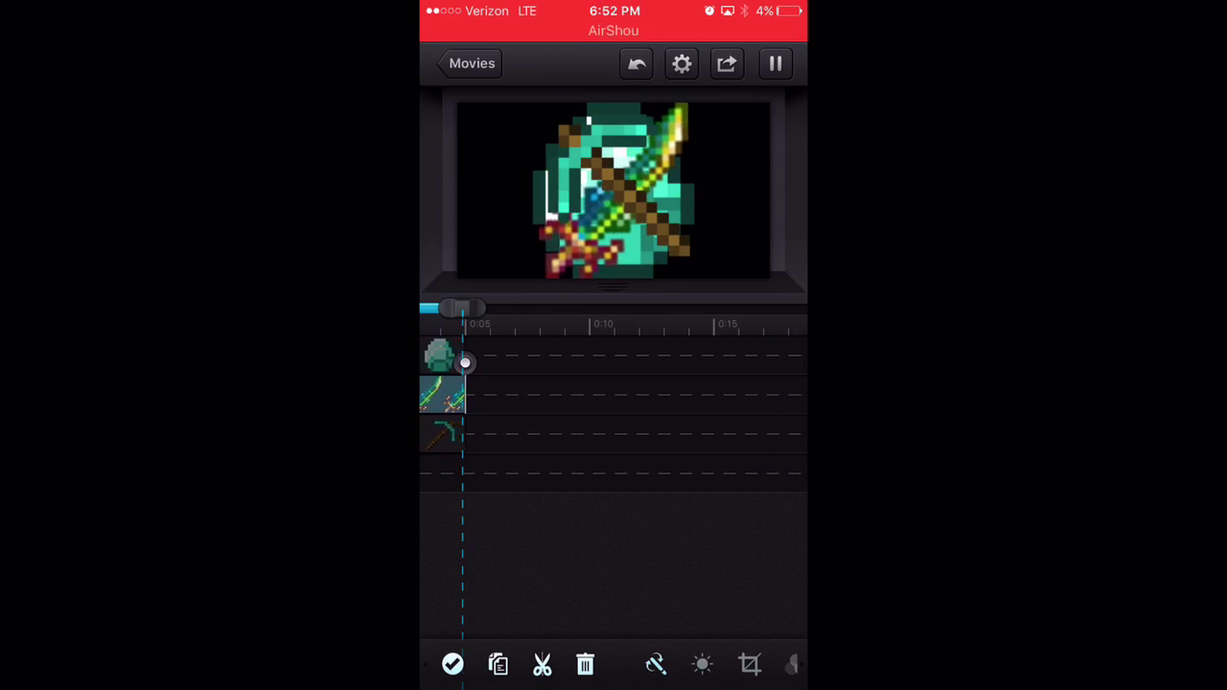
pyautogui.moveTo(480, 403); pyautogui.dragTo(672, 402)
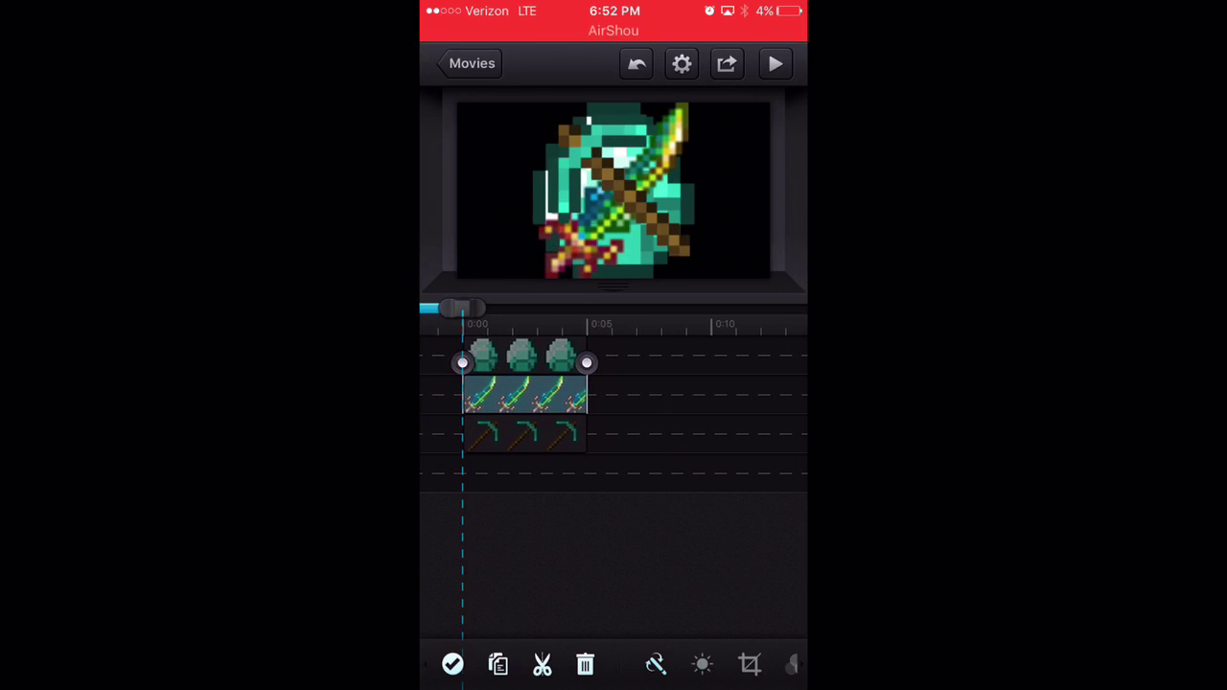
pyautogui.click(671, 557)
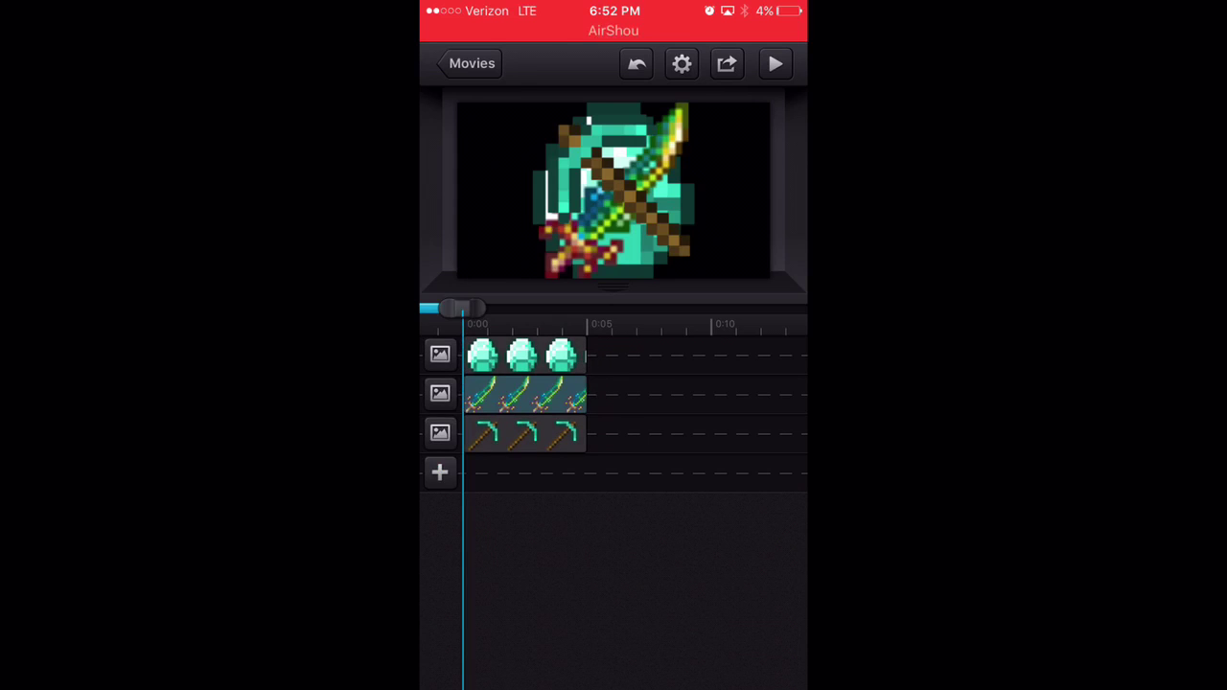
pyautogui.click(525, 435)
# Start a custom transition on the pickaxe layer, undoing an initial tilt
pyautogui.click(671, 556)
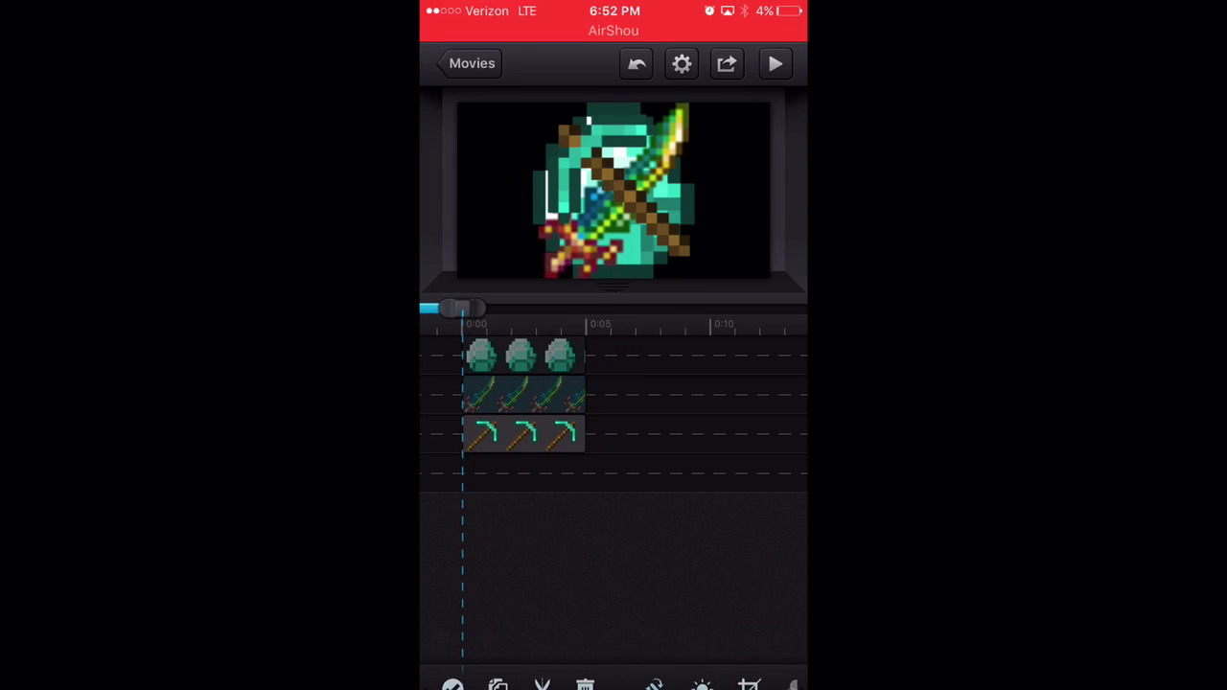
pyautogui.click(486, 639)
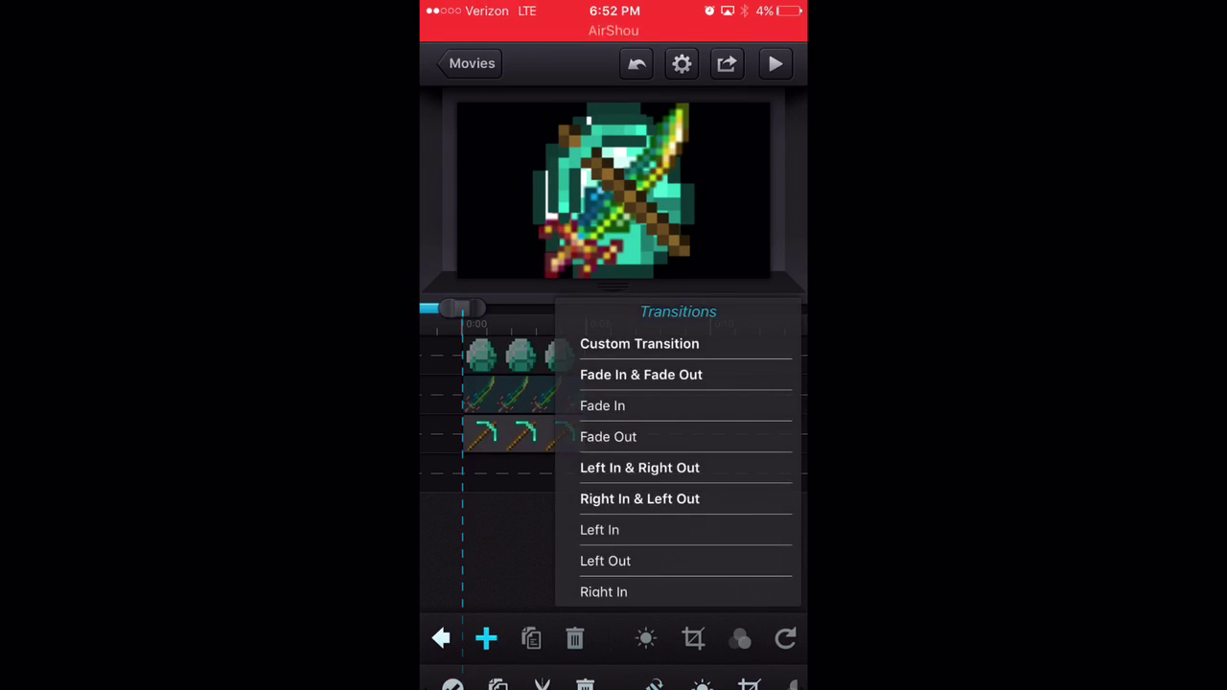
pyautogui.click(525, 434)
pyautogui.hscroll(5, 614, 639)
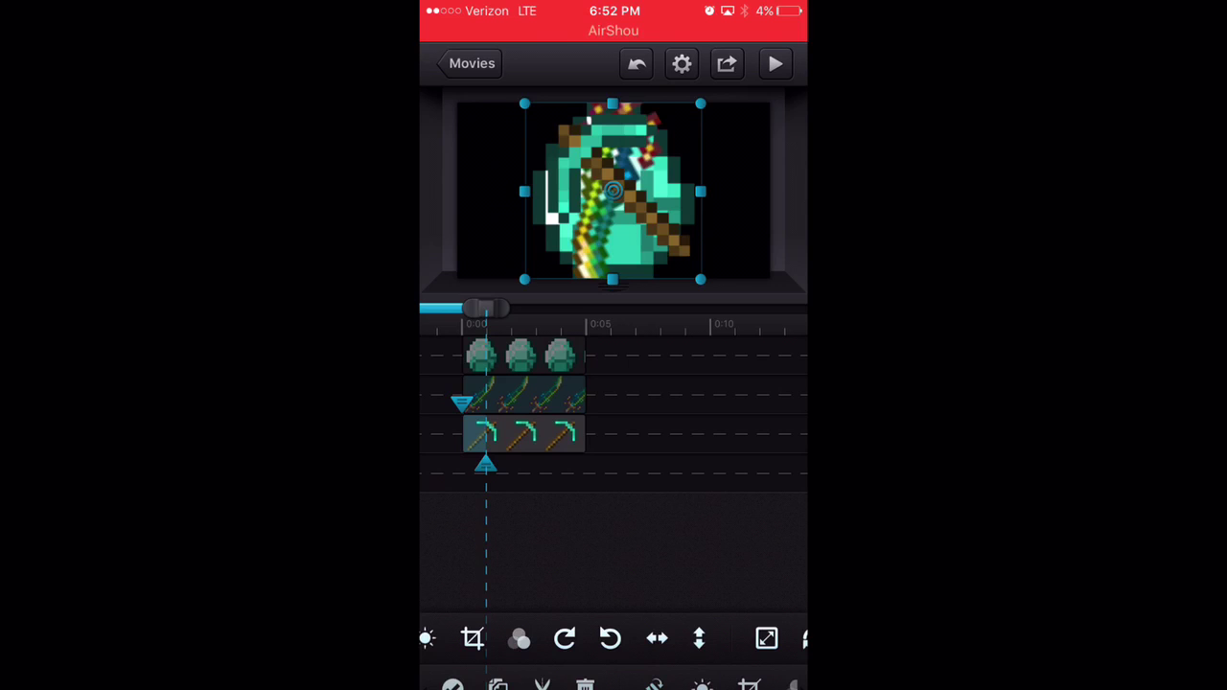
pyautogui.click(564, 638)
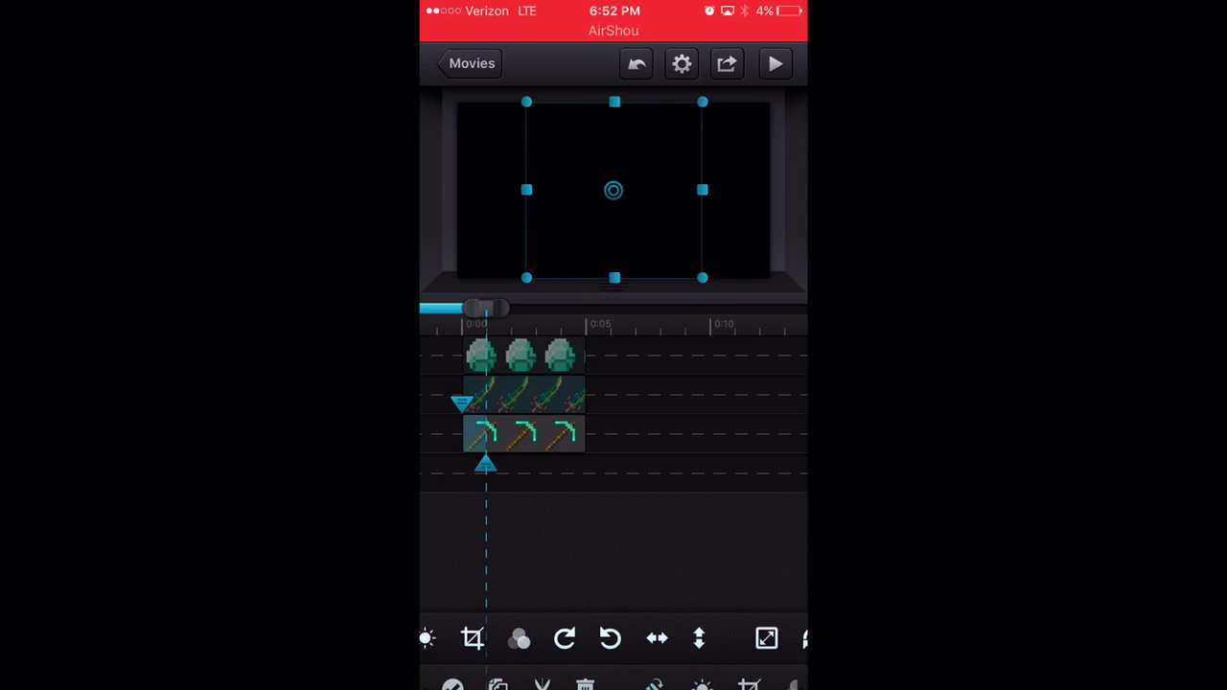
pyautogui.click(637, 63)
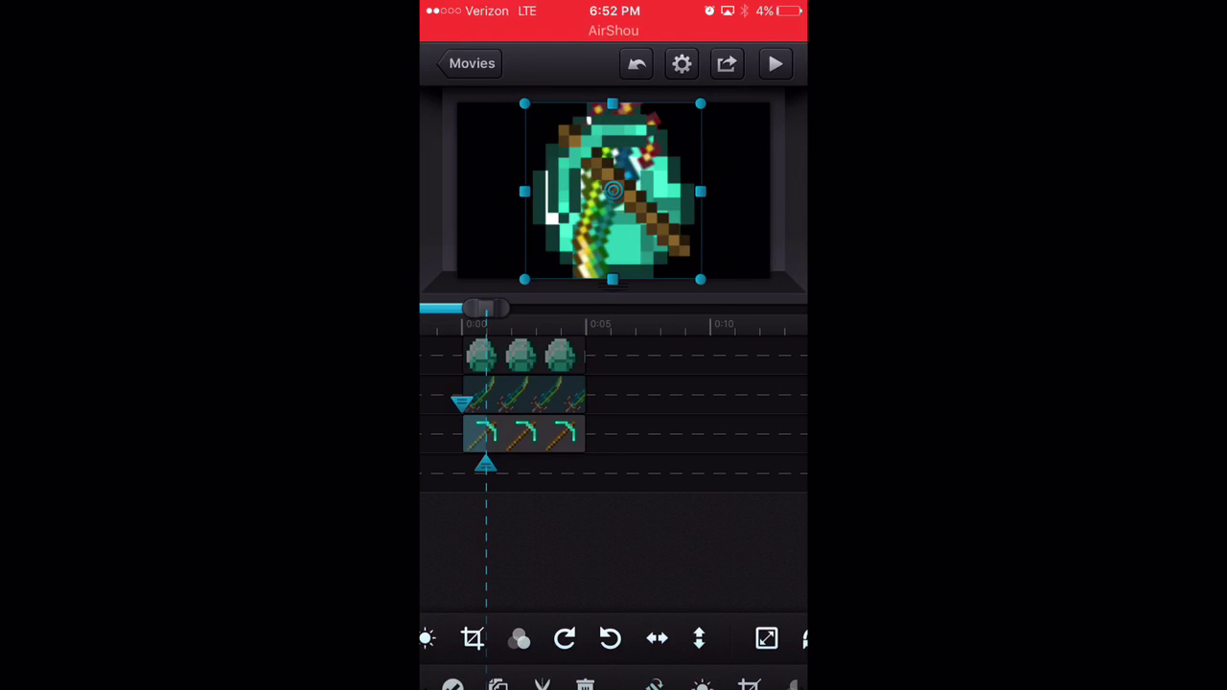
# Turn the pickaxe through eight more rotation steps to its final orientation
pyautogui.click(563, 639)
pyautogui.click(564, 639)
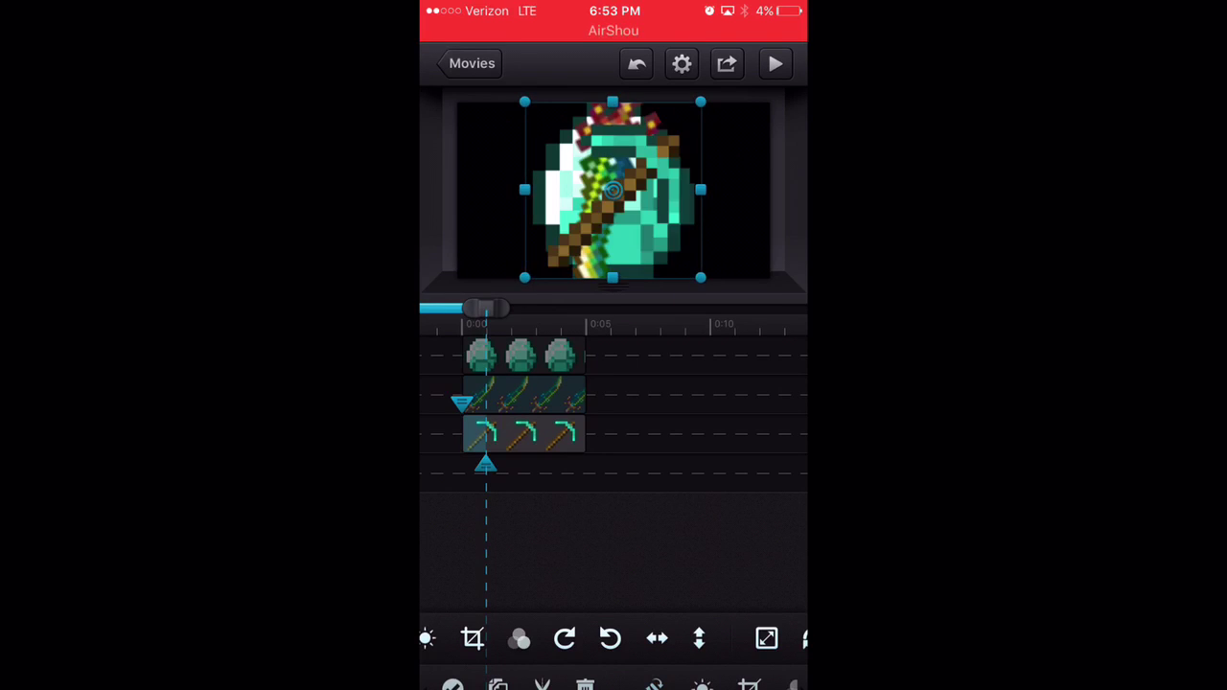
pyautogui.click(564, 639)
pyautogui.click(564, 639)
pyautogui.click(564, 639)
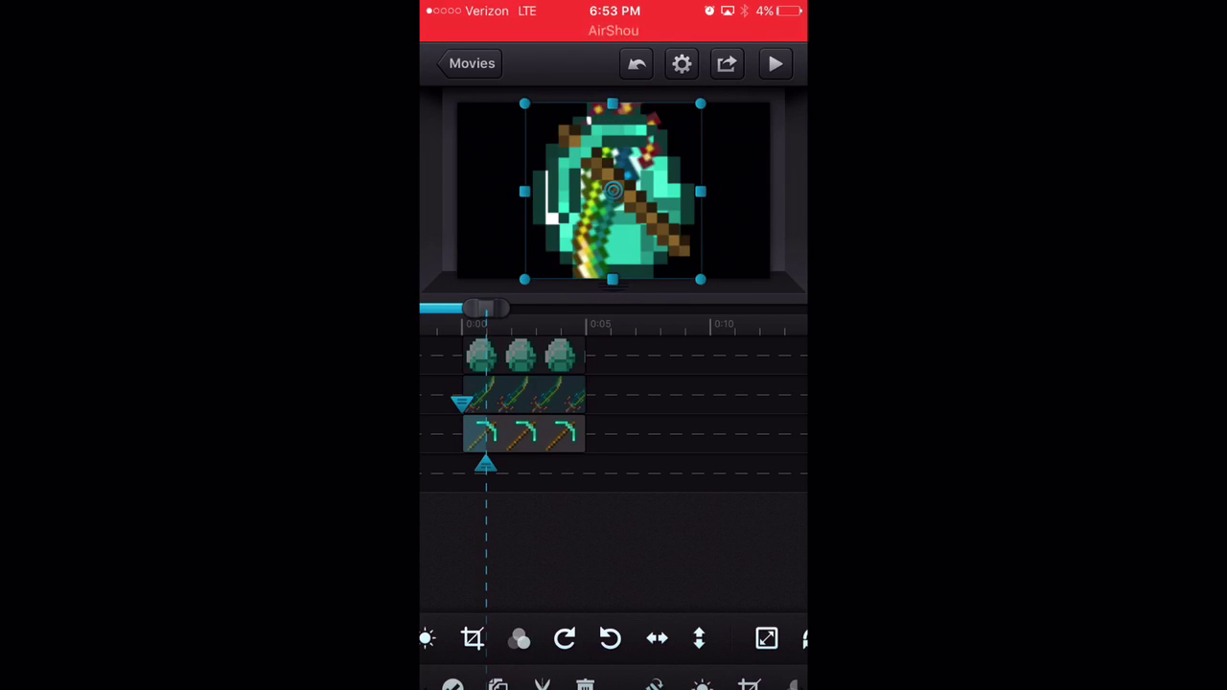
pyautogui.click(564, 639)
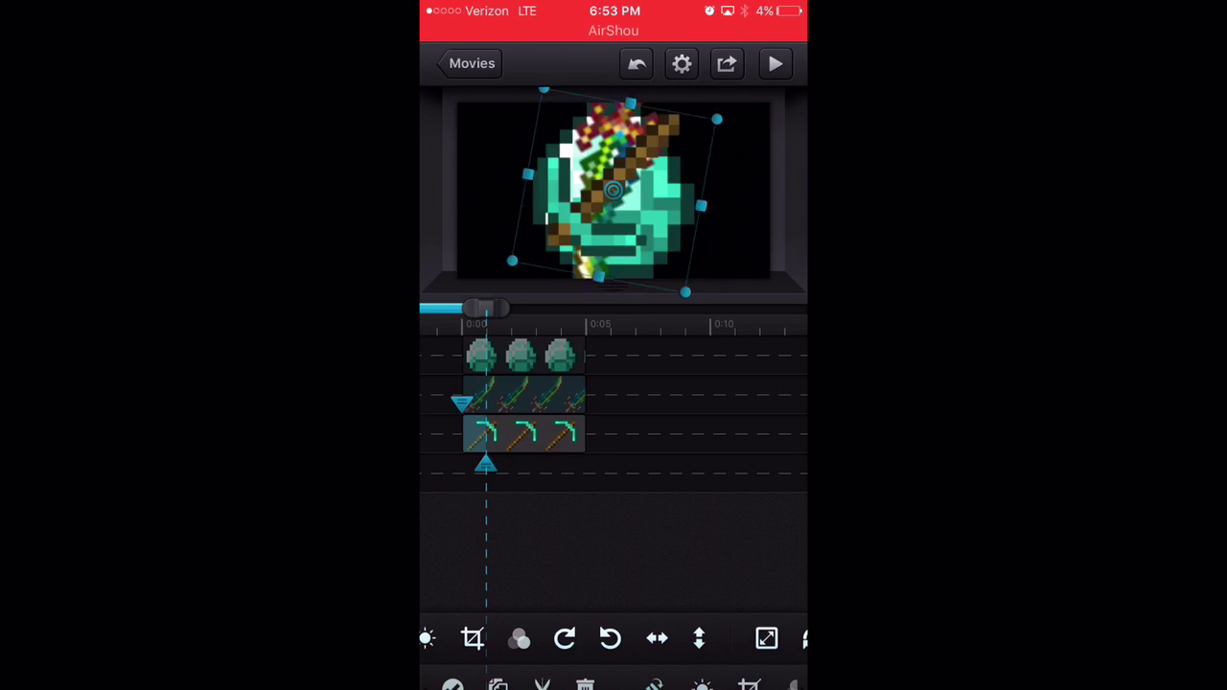
pyautogui.click(563, 638)
pyautogui.click(564, 638)
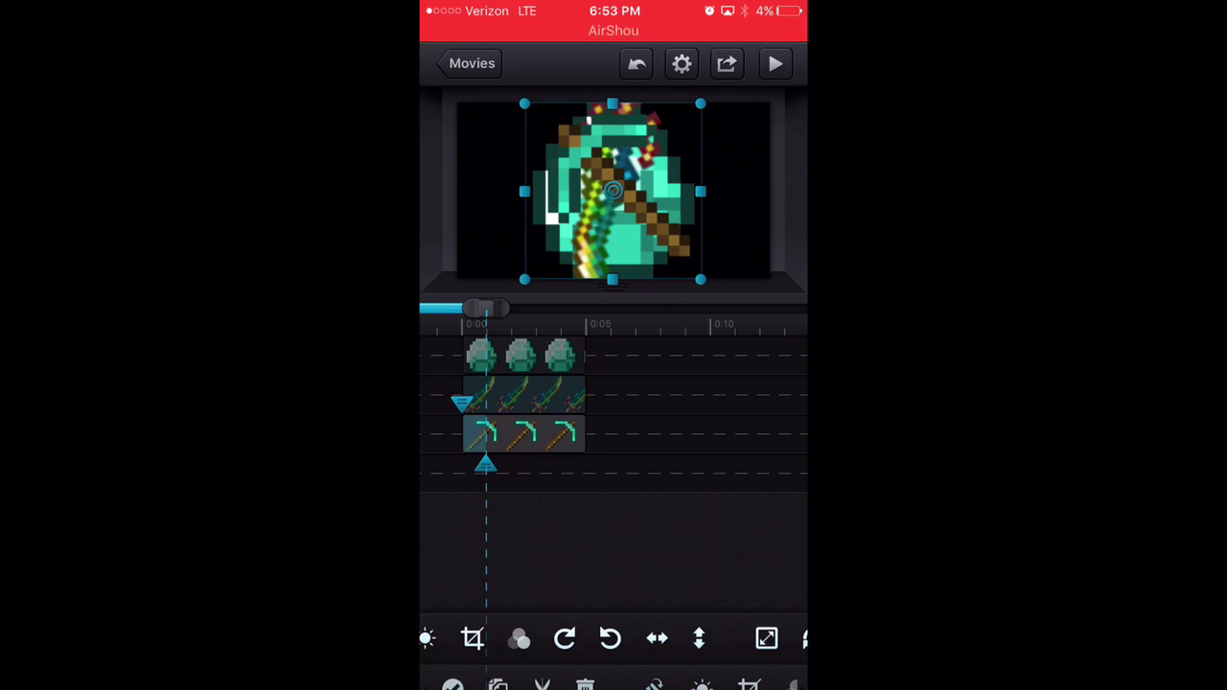
pyautogui.moveTo(479, 638); pyautogui.dragTo(672, 639)
pyautogui.moveTo(485, 466); pyautogui.dragTo(585, 466)
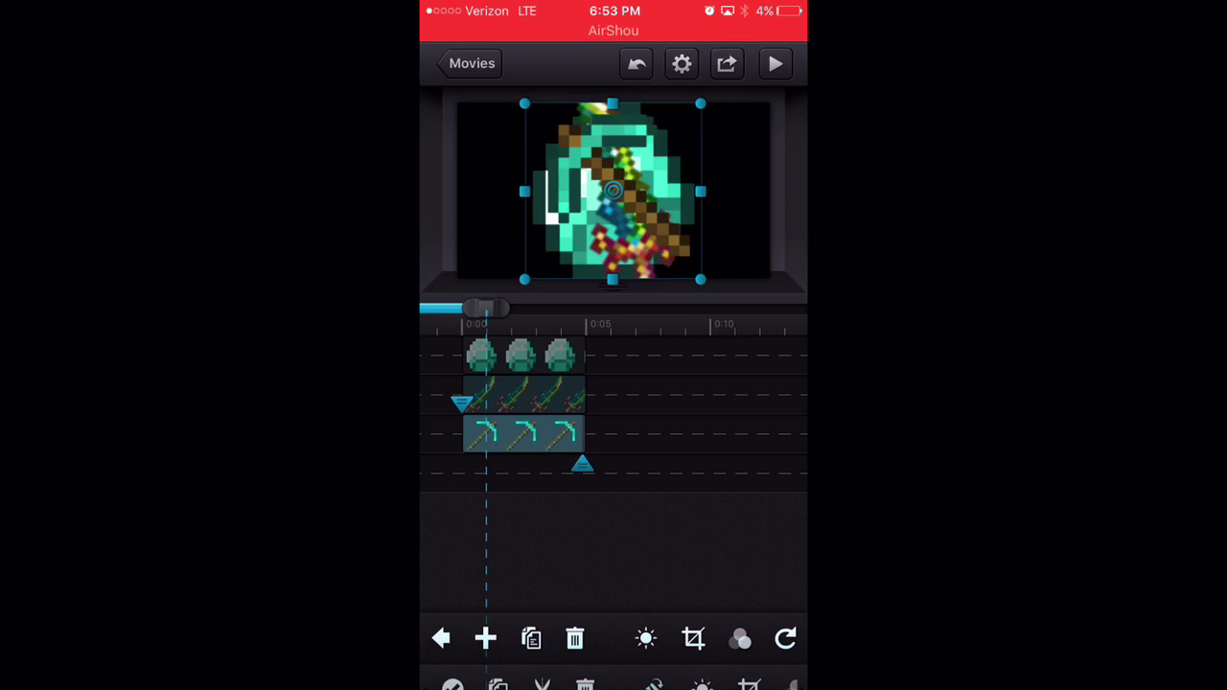
# Finish the pickaxe rotation at the intro's end, then preview the spin from 0:00
pyautogui.moveTo(485, 308); pyautogui.dragTo(583, 308)
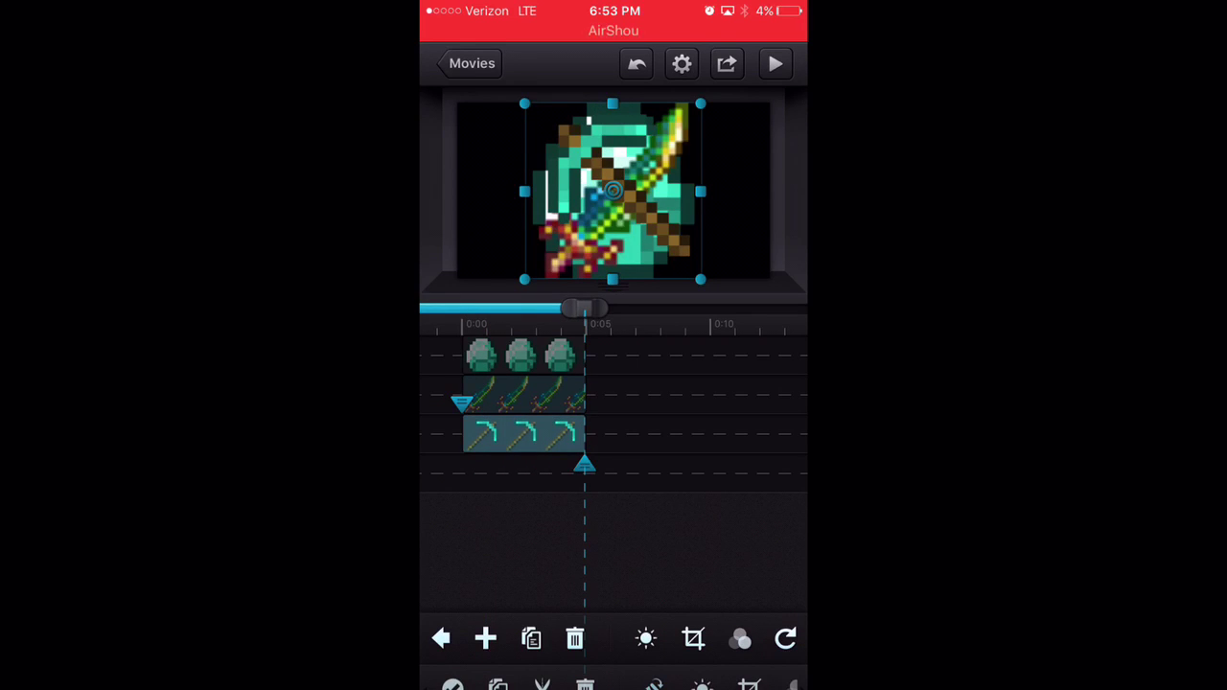
pyautogui.click(441, 639)
pyautogui.moveTo(583, 308); pyautogui.dragTo(460, 308)
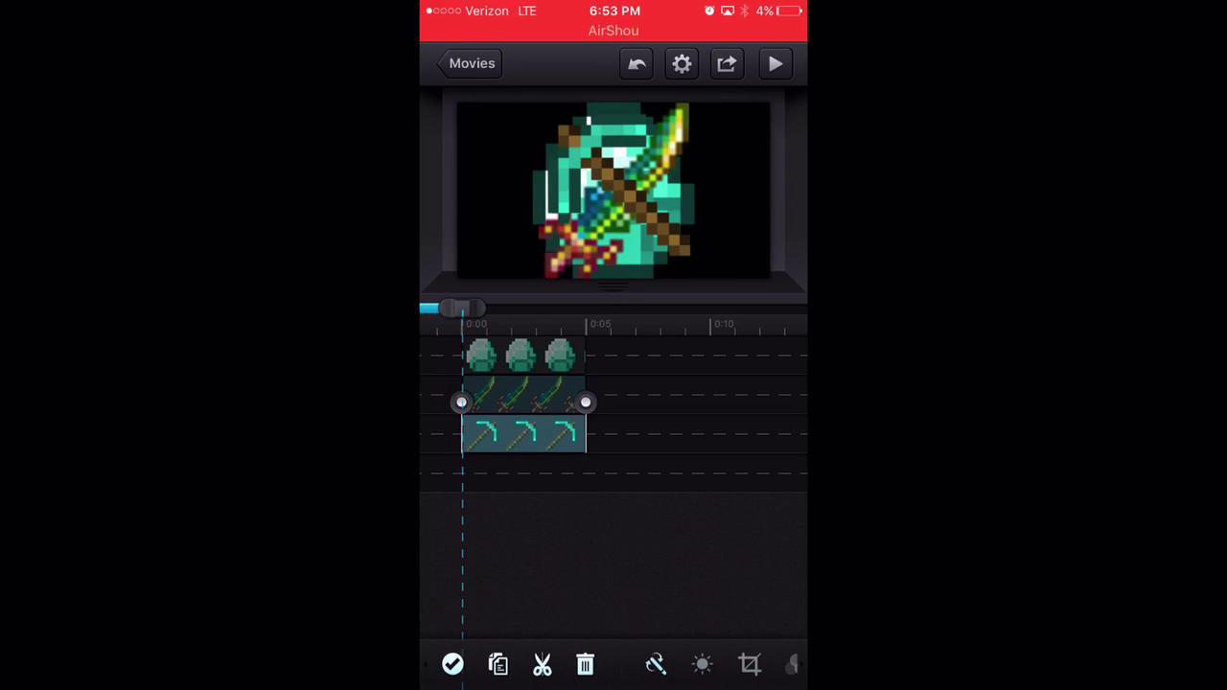
pyautogui.click(776, 63)
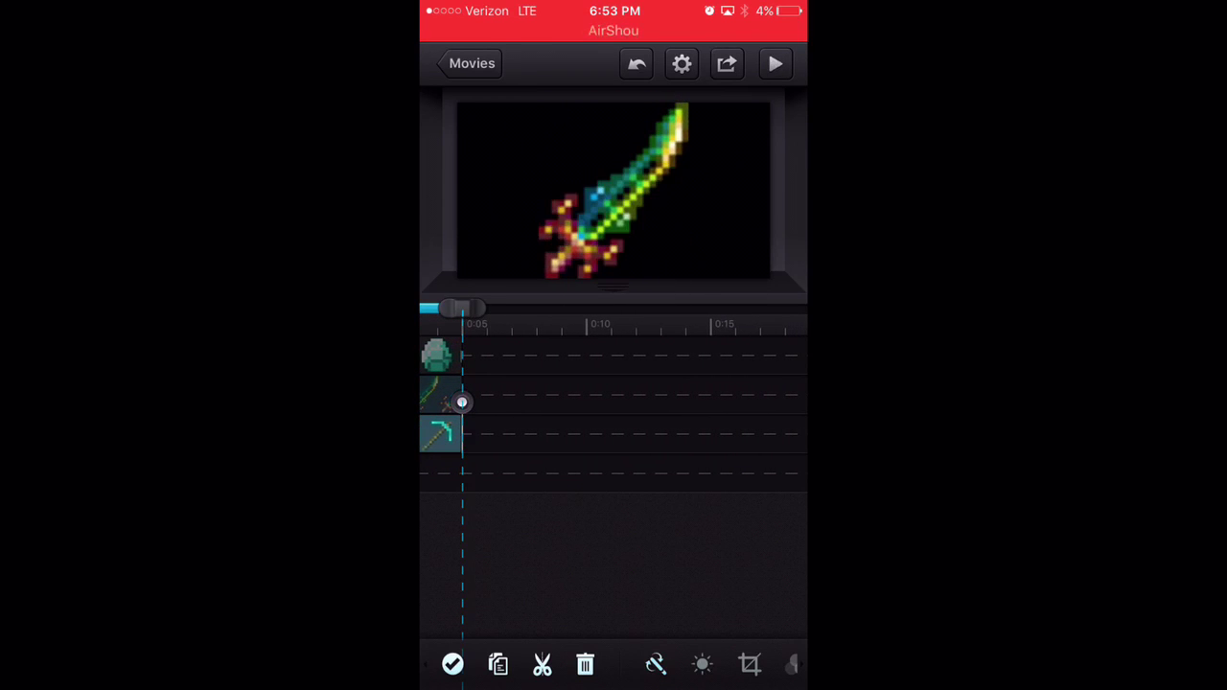
pyautogui.moveTo(498, 537); pyautogui.dragTo(633, 537)
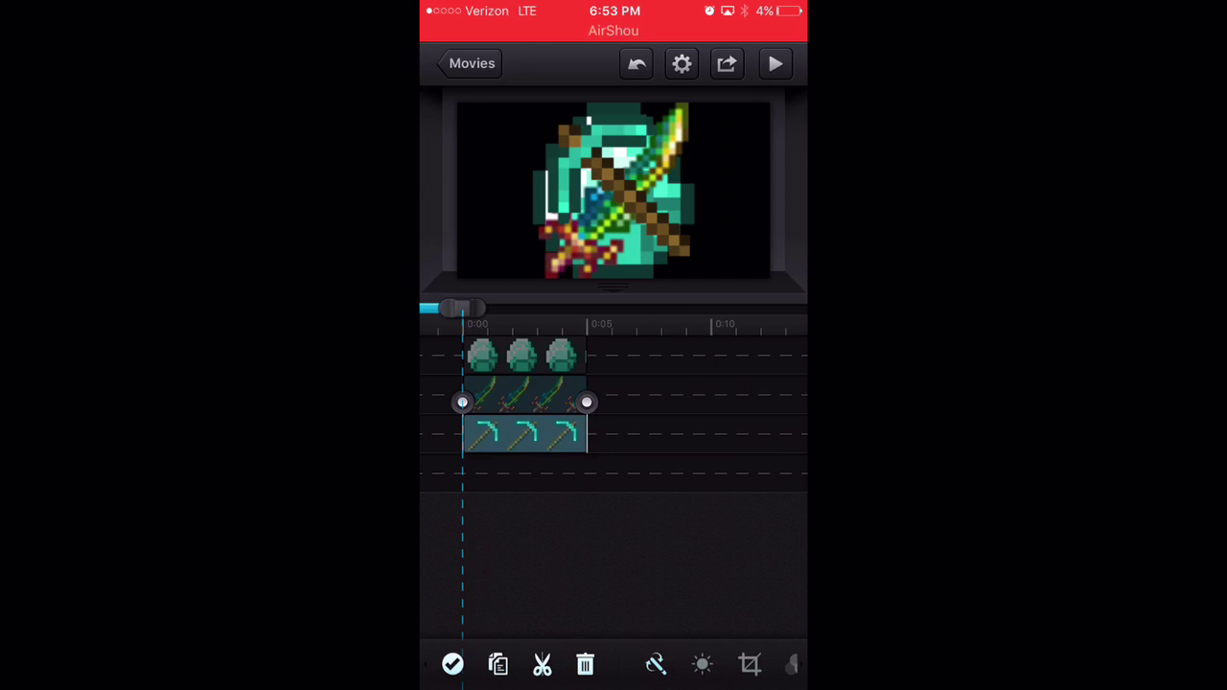
pyautogui.click(614, 556)
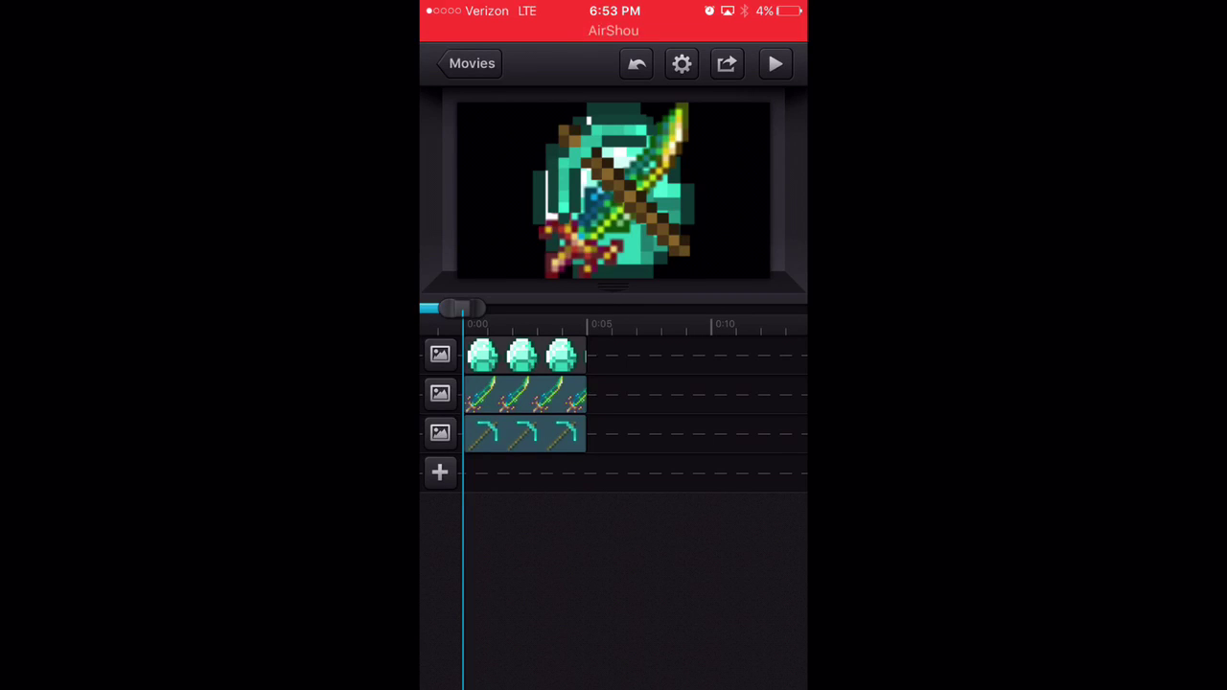
pyautogui.click(440, 472)
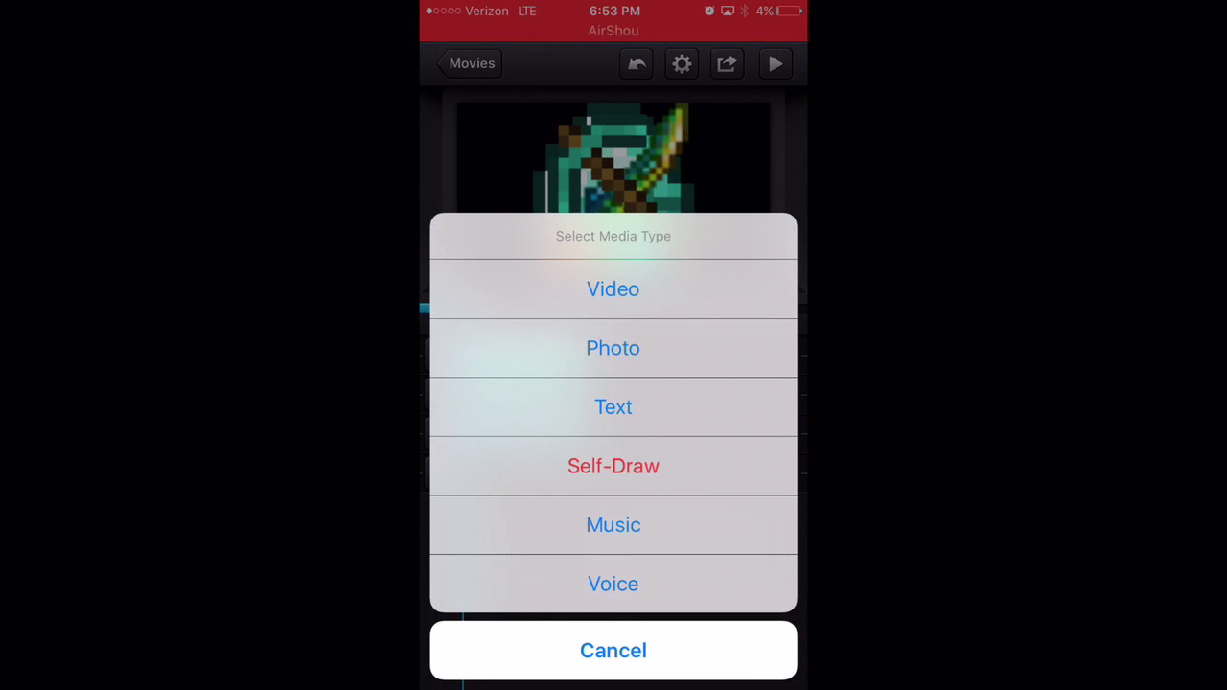
pyautogui.click(614, 650)
pyautogui.click(440, 472)
pyautogui.click(613, 525)
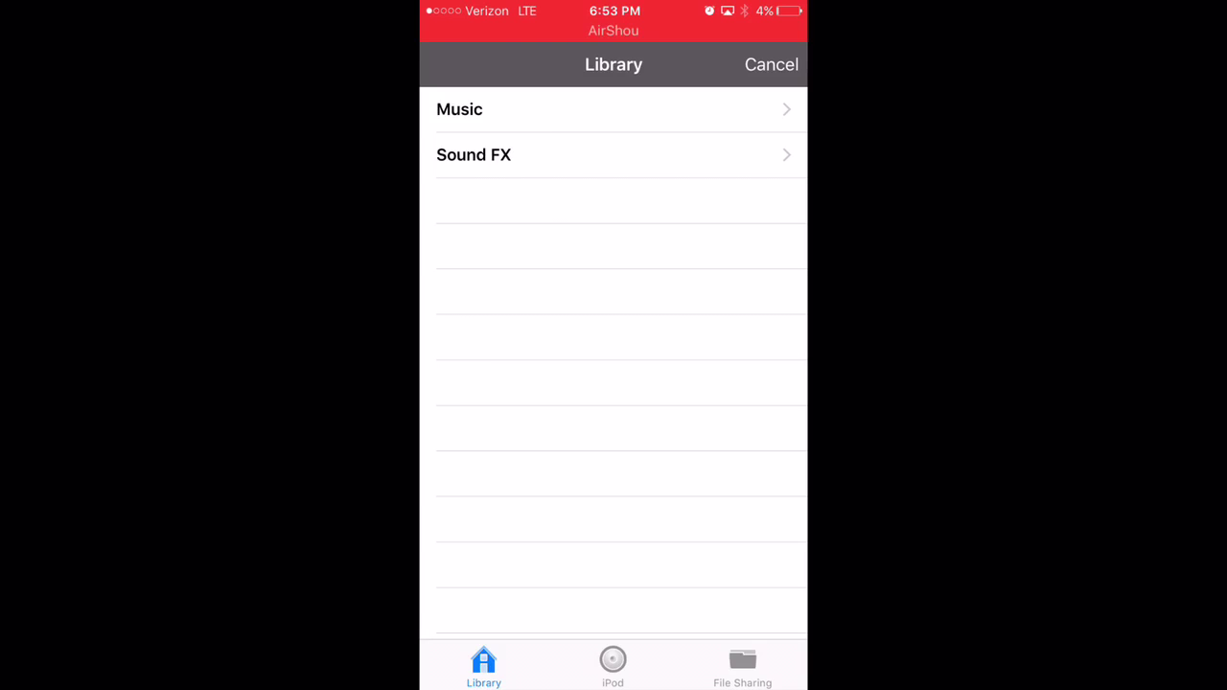
pyautogui.click(742, 668)
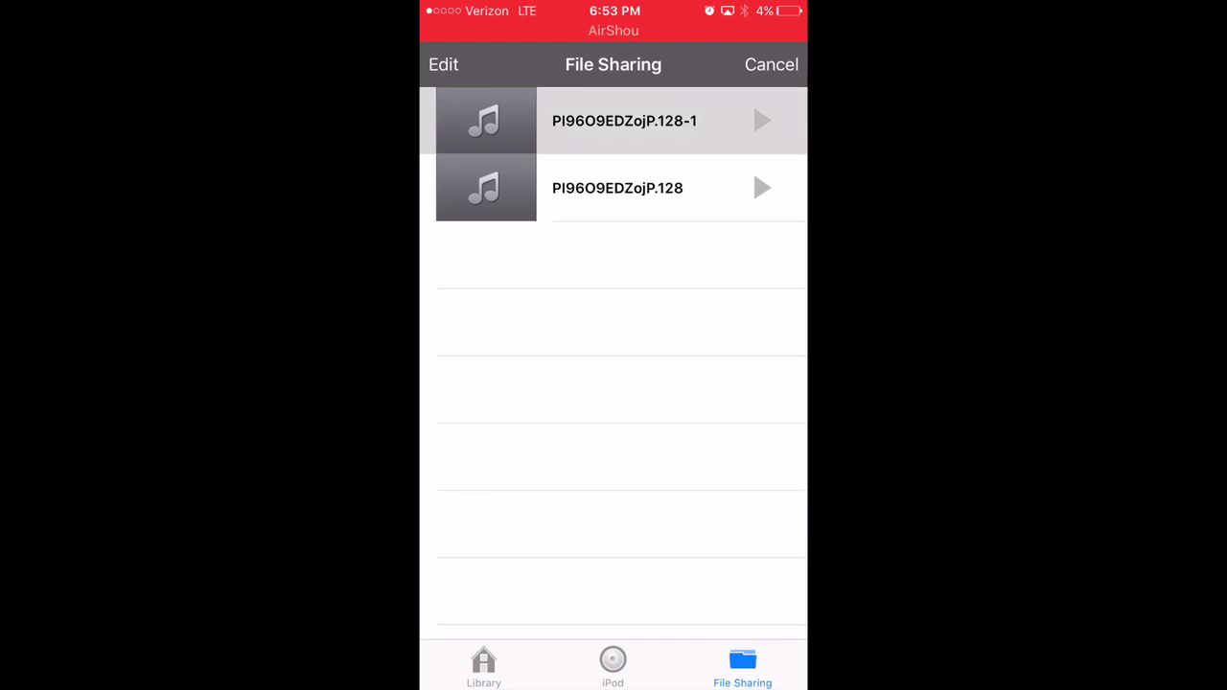
pyautogui.click(623, 121)
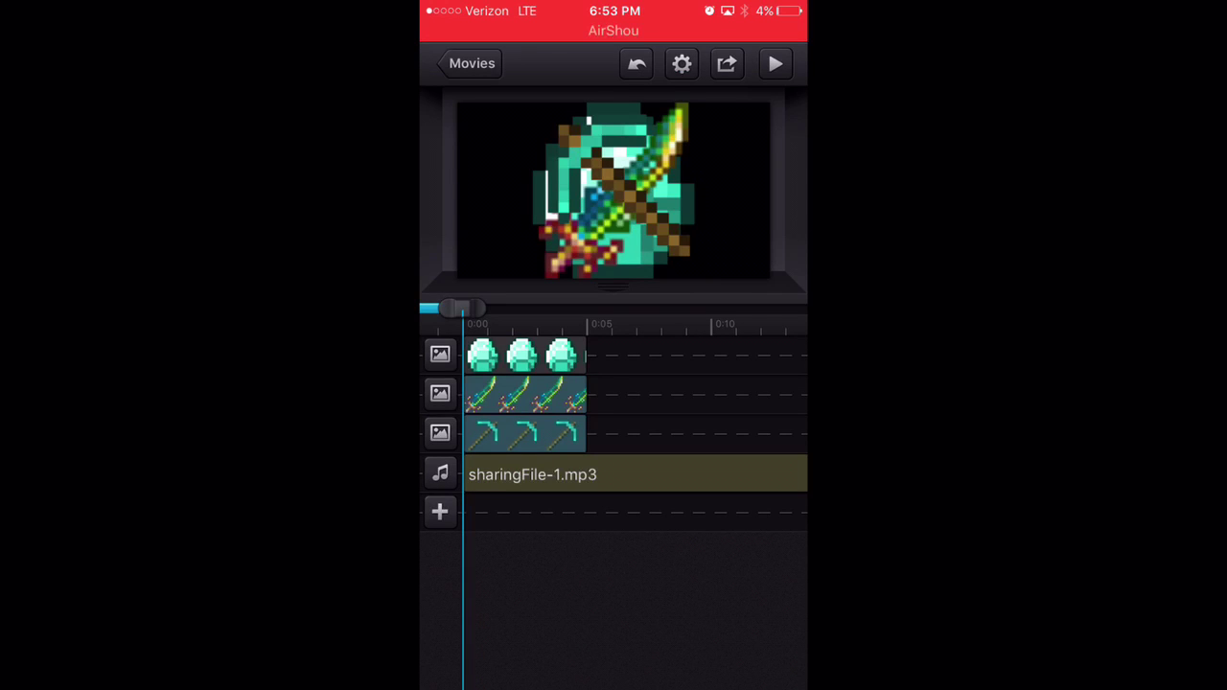
pyautogui.click(633, 475)
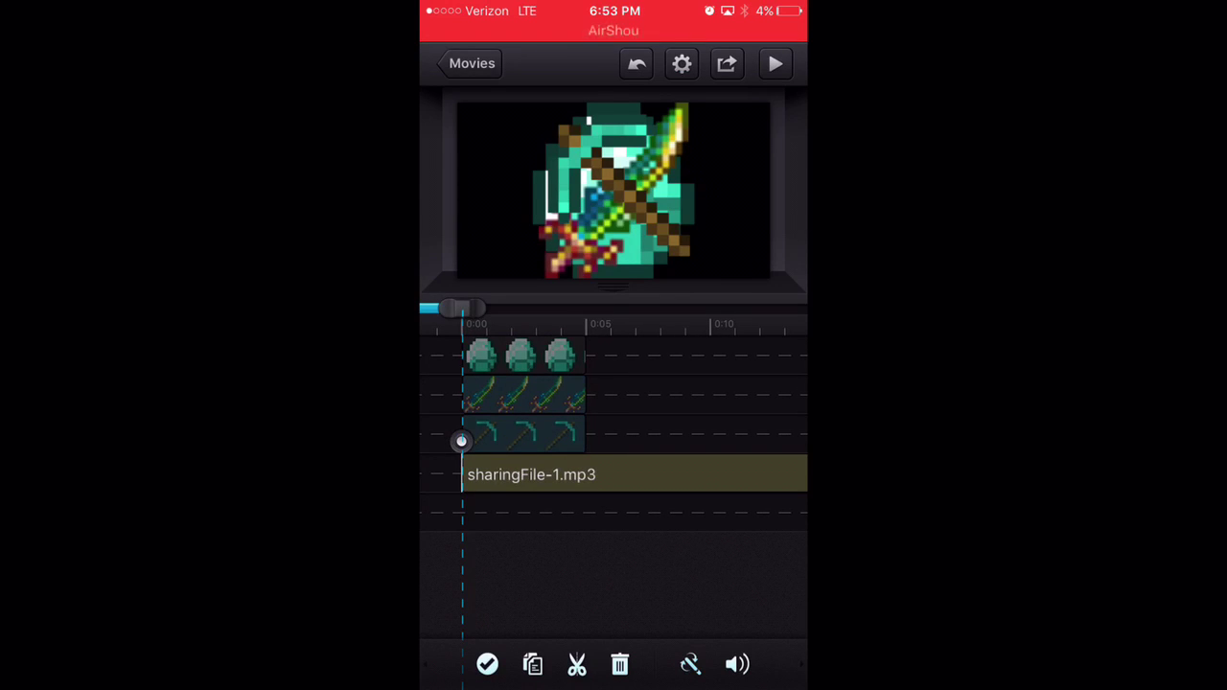
pyautogui.click(620, 665)
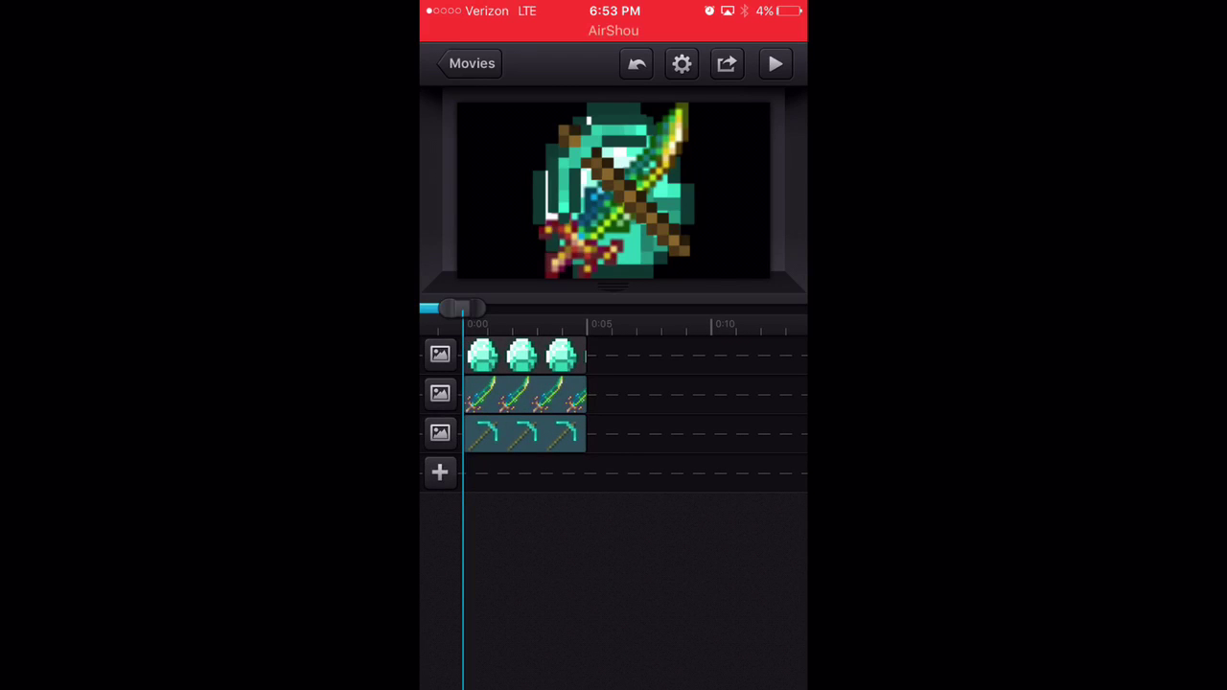
pyautogui.click(439, 472)
pyautogui.click(614, 525)
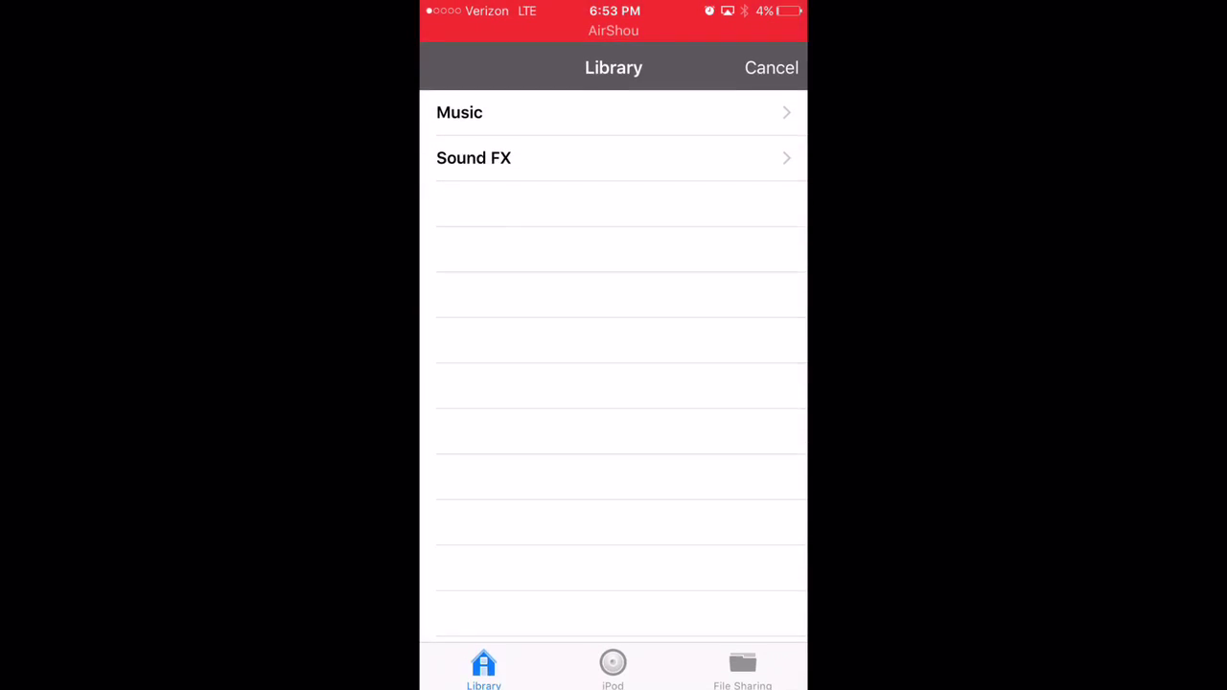
pyautogui.click(613, 155)
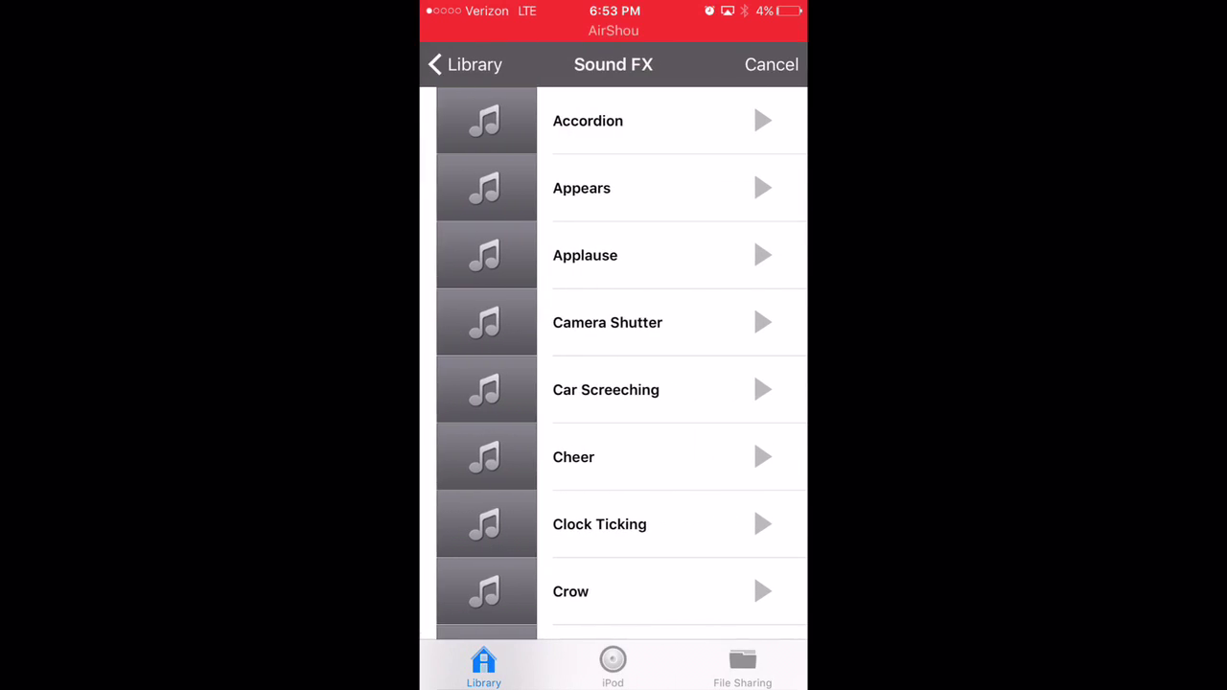
pyautogui.click(743, 668)
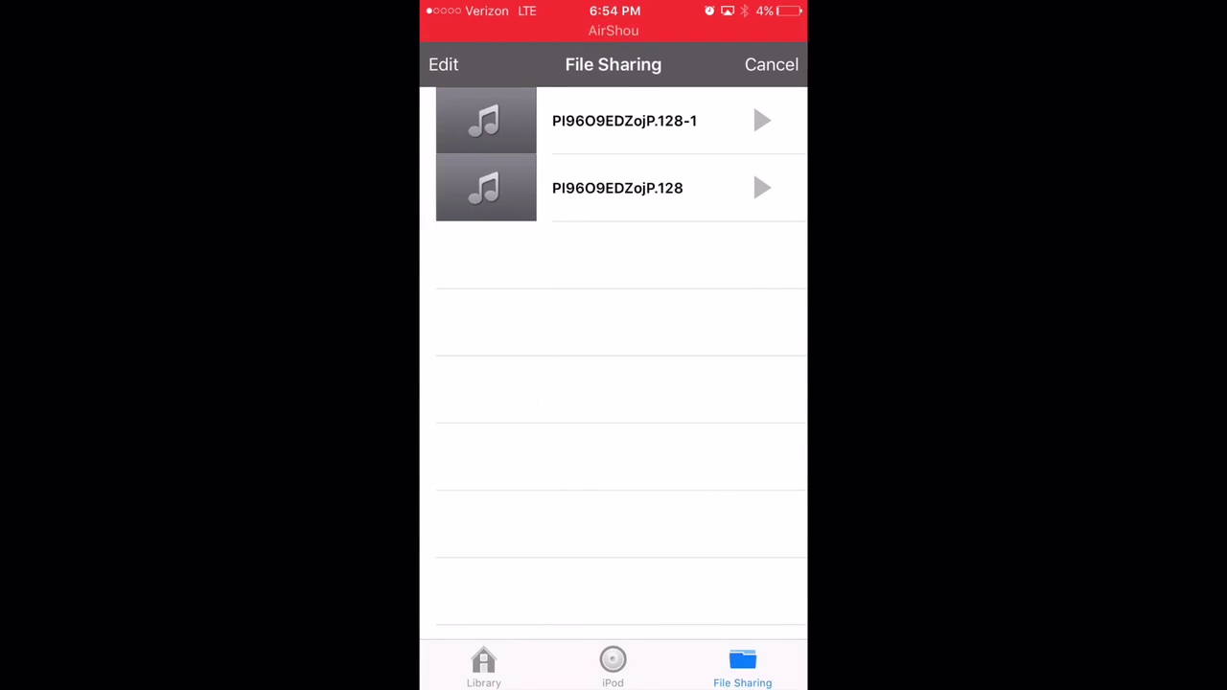
pyautogui.click(623, 188)
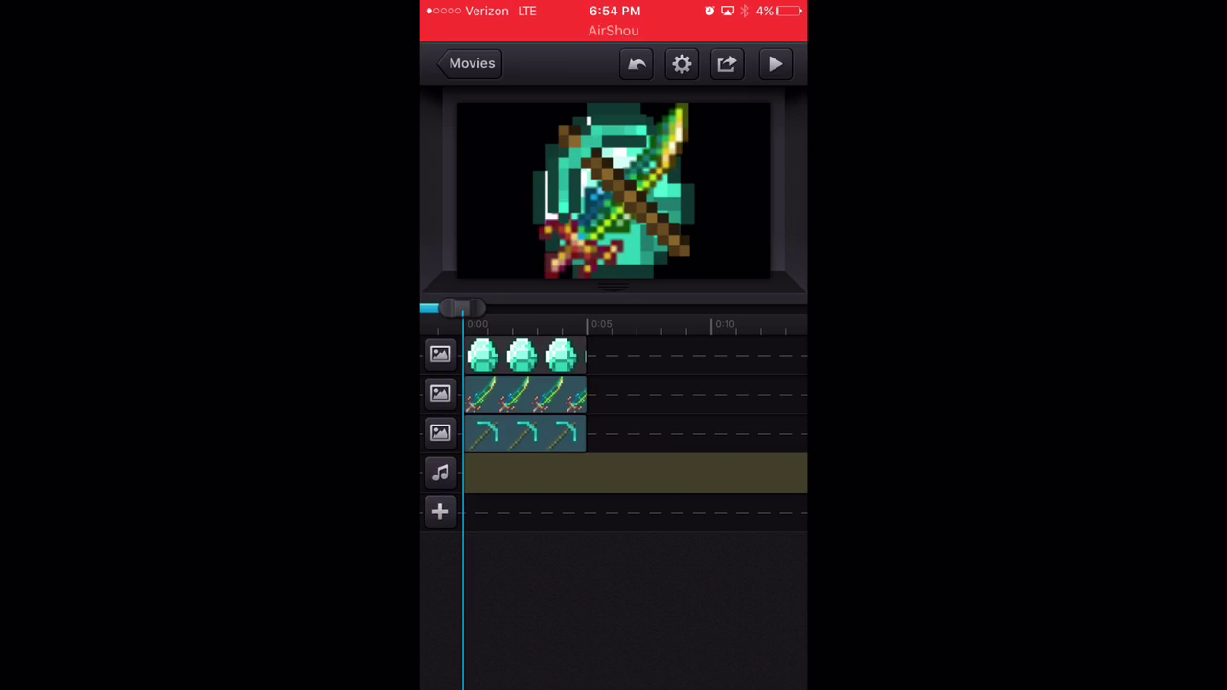
pyautogui.hscroll(10, 633, 403)
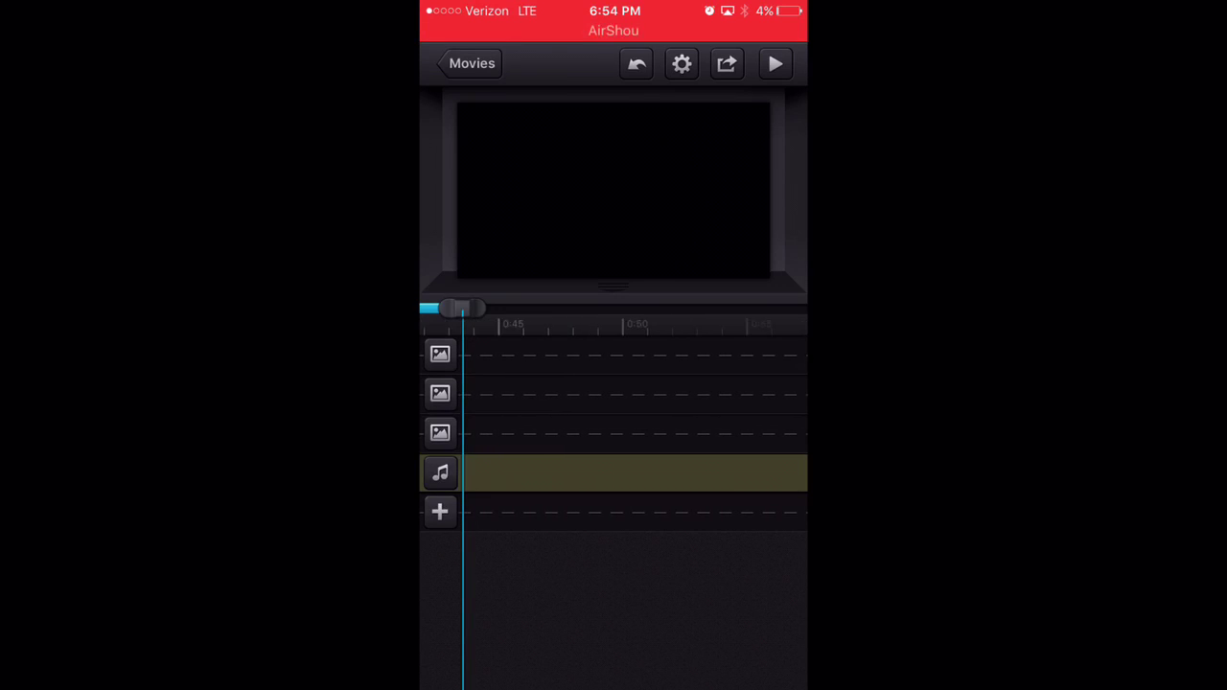
pyautogui.hscroll(5, 633, 403)
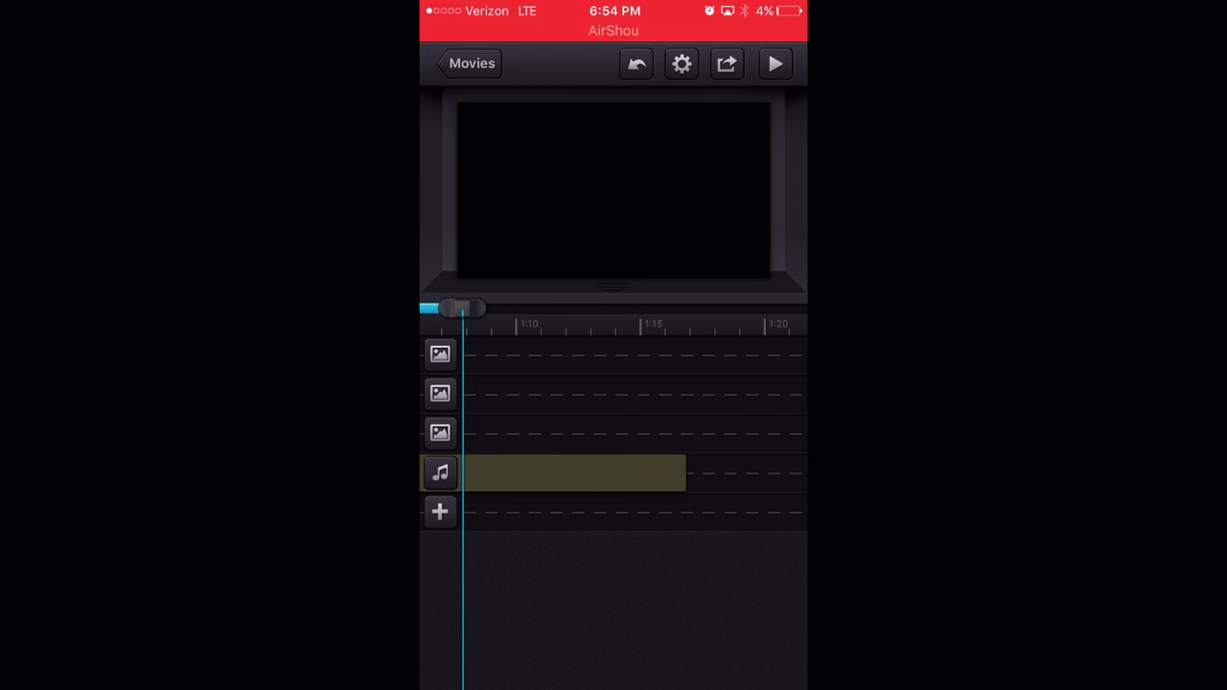
pyautogui.click(575, 473)
pyautogui.click(627, 665)
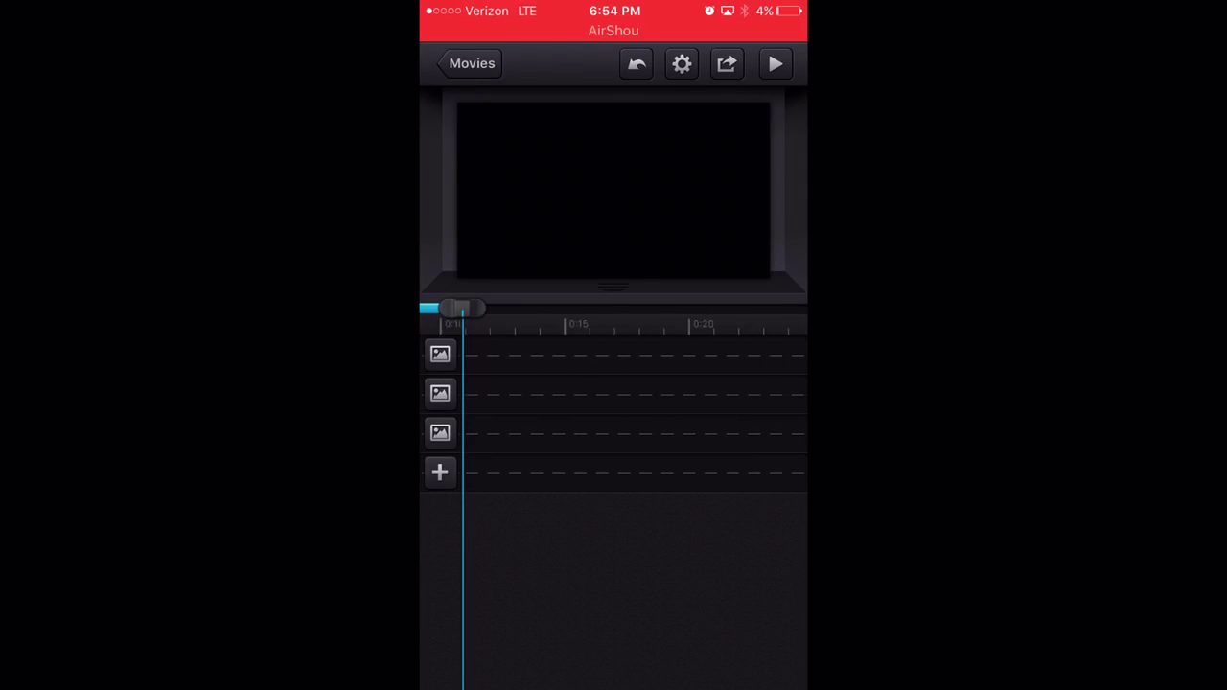
pyautogui.hscroll(-10, 633, 403)
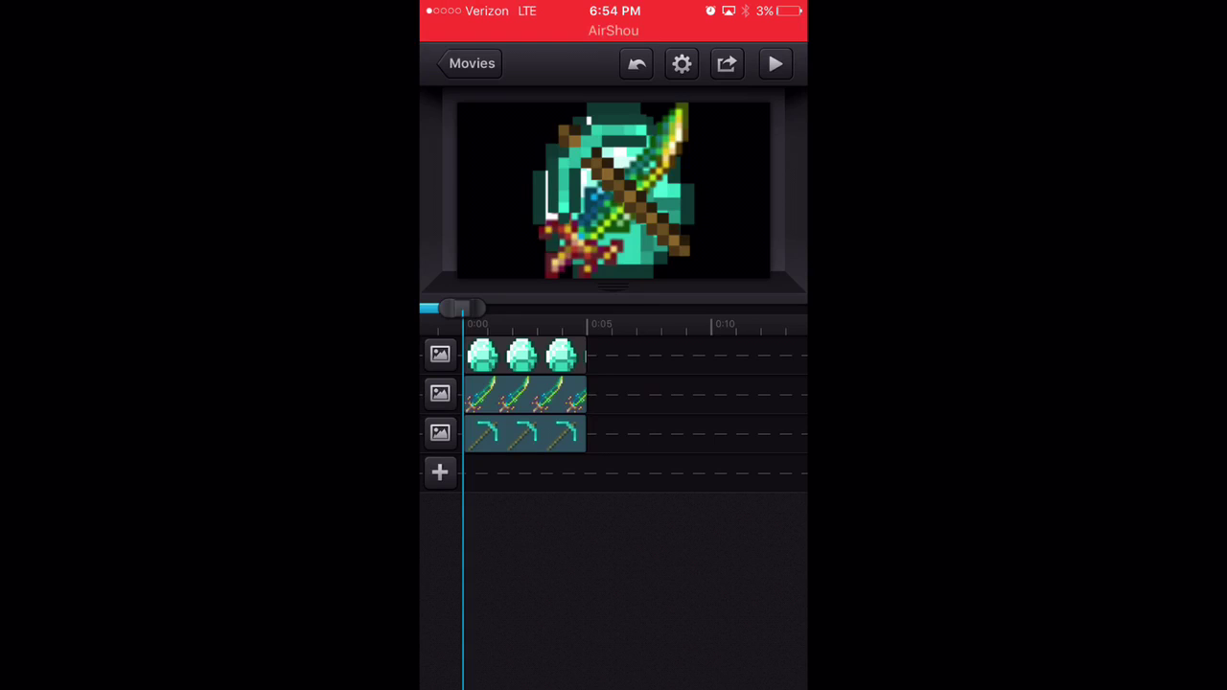
# Add the first shared song, sharingFile-3.mp3, as a music track
pyautogui.click(439, 472)
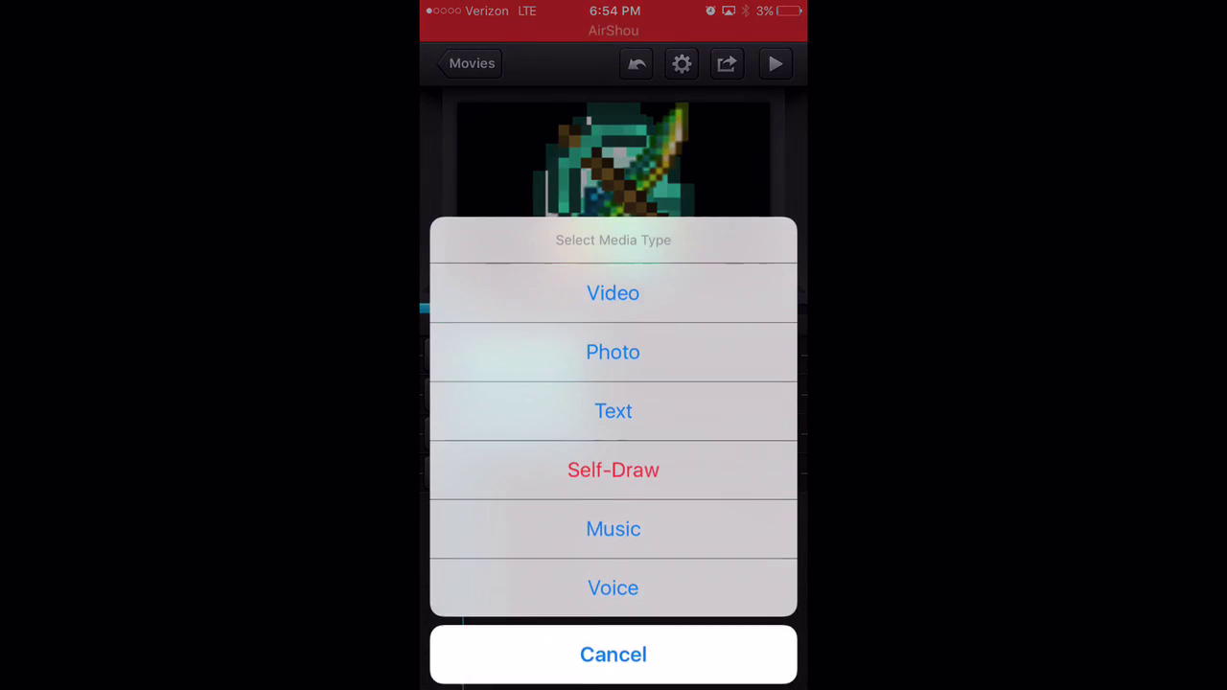
pyautogui.click(613, 525)
pyautogui.click(744, 668)
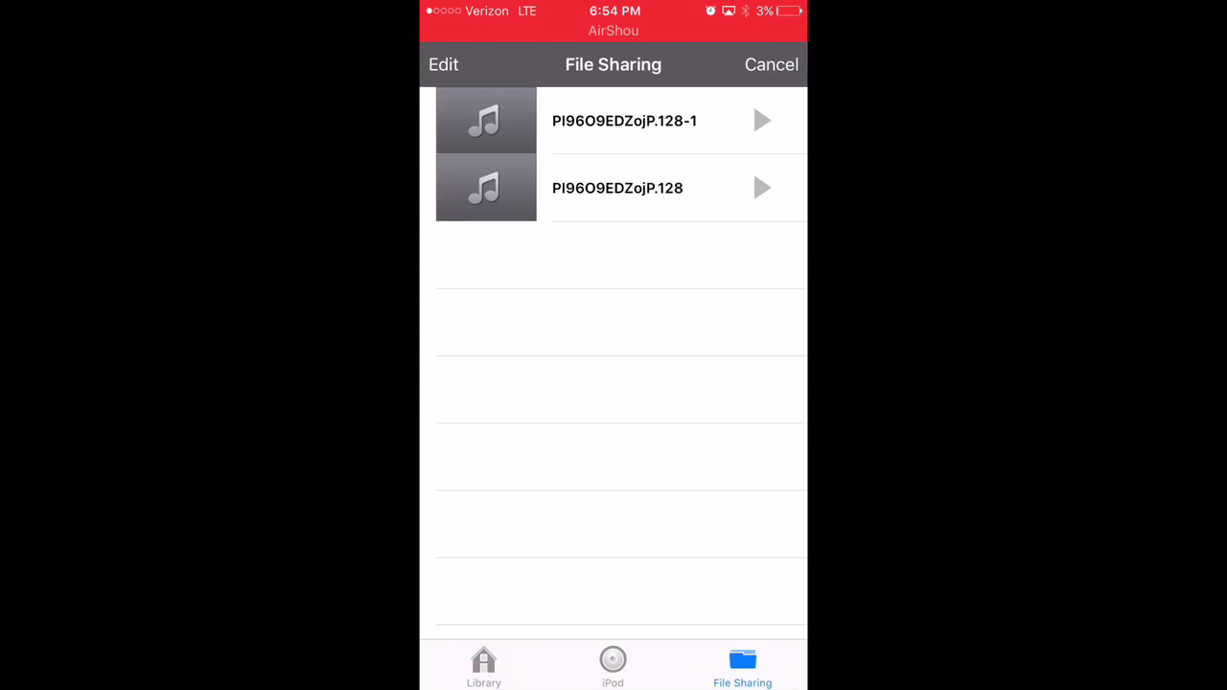
pyautogui.click(623, 121)
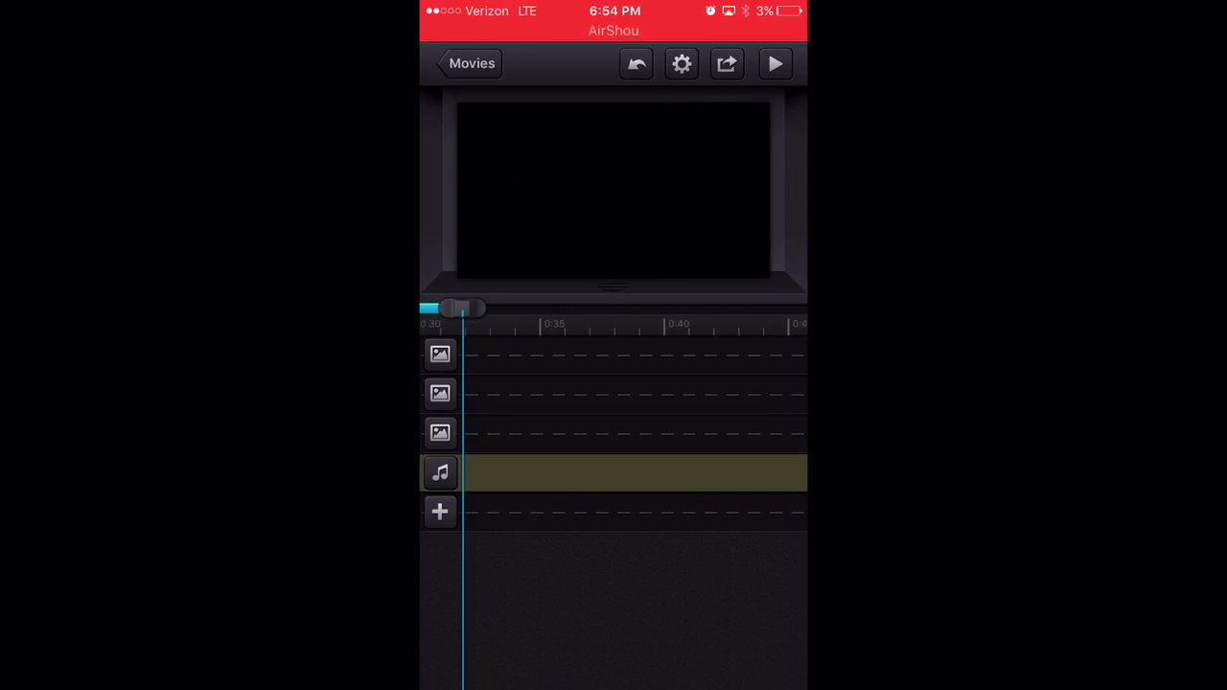
pyautogui.hscroll(8, 633, 422)
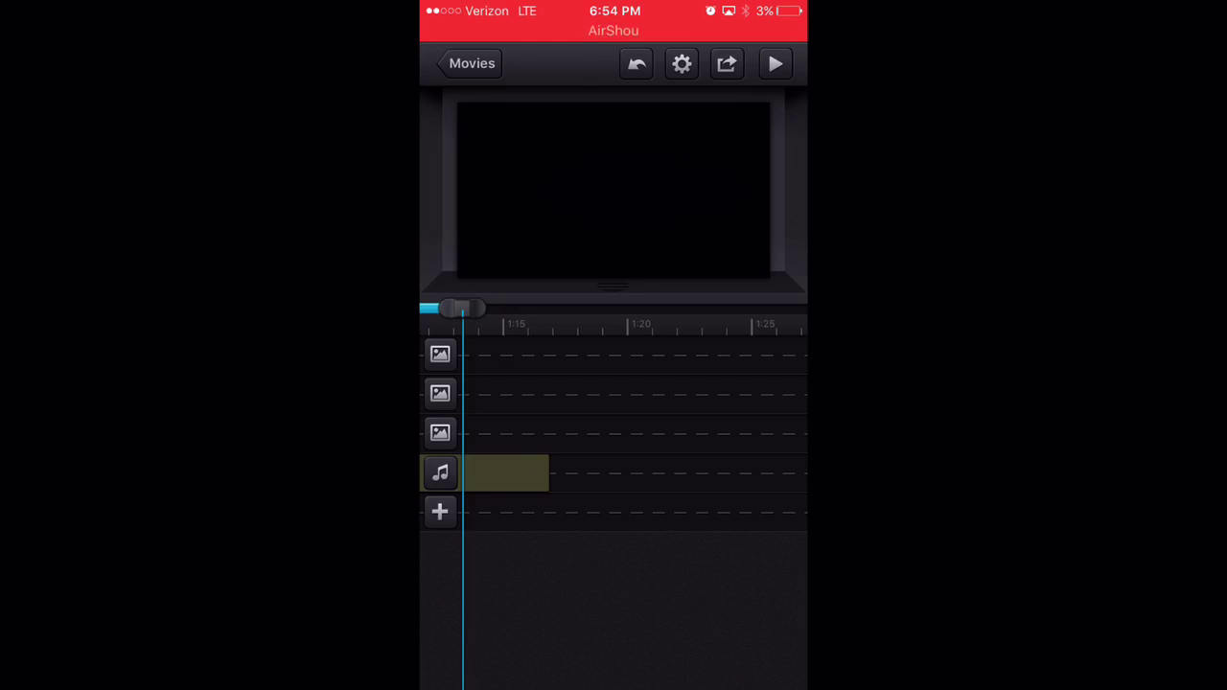
pyautogui.hscroll(-6, 632, 422)
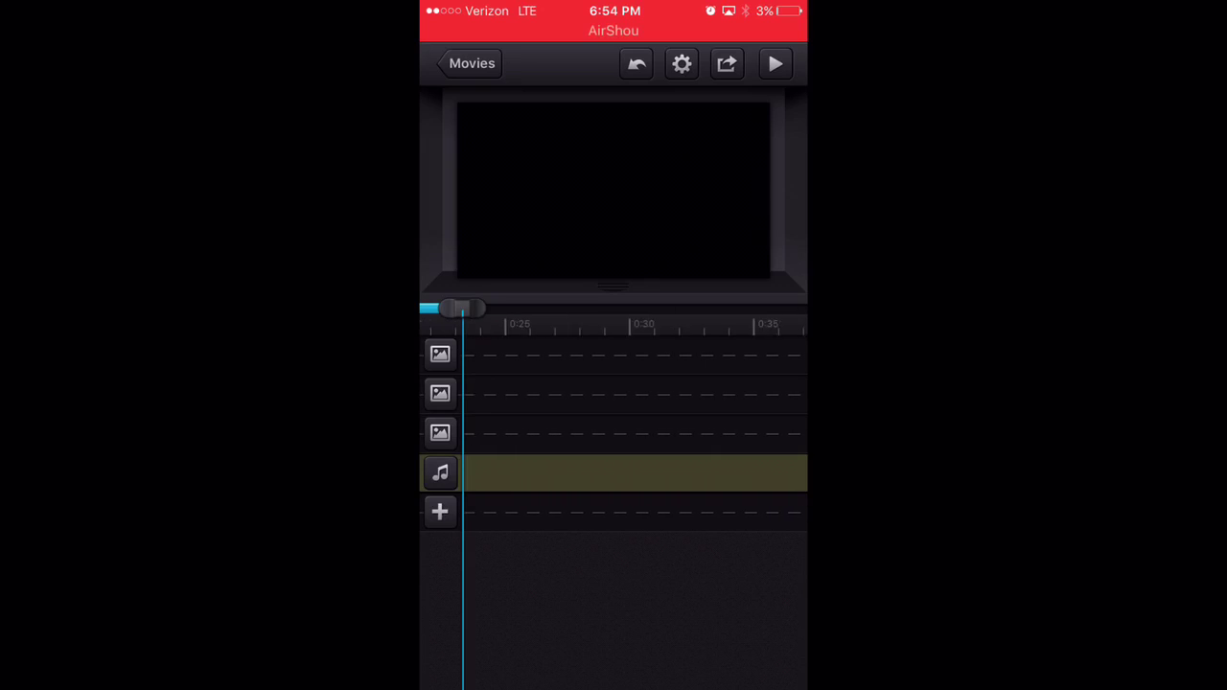
pyautogui.hscroll(-8, 633, 422)
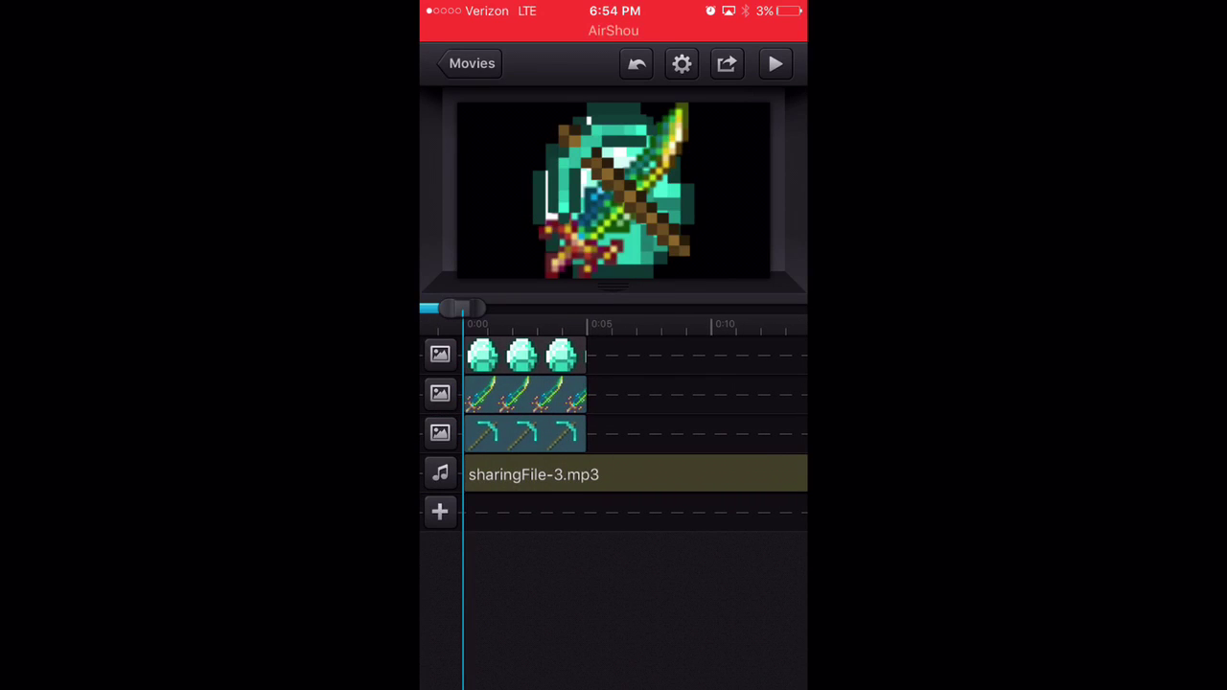
# Play the intro preview twice, then select the music clip
pyautogui.click(775, 64)
pyautogui.click(775, 64)
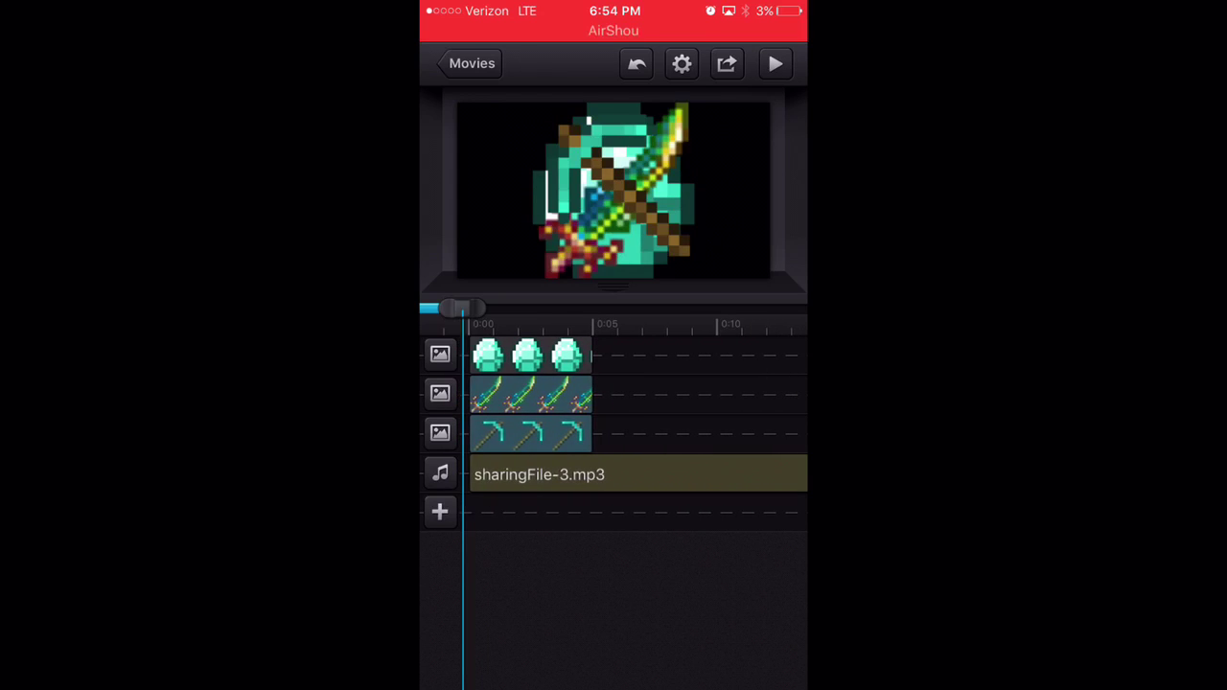
pyautogui.hscroll(8, 632, 422)
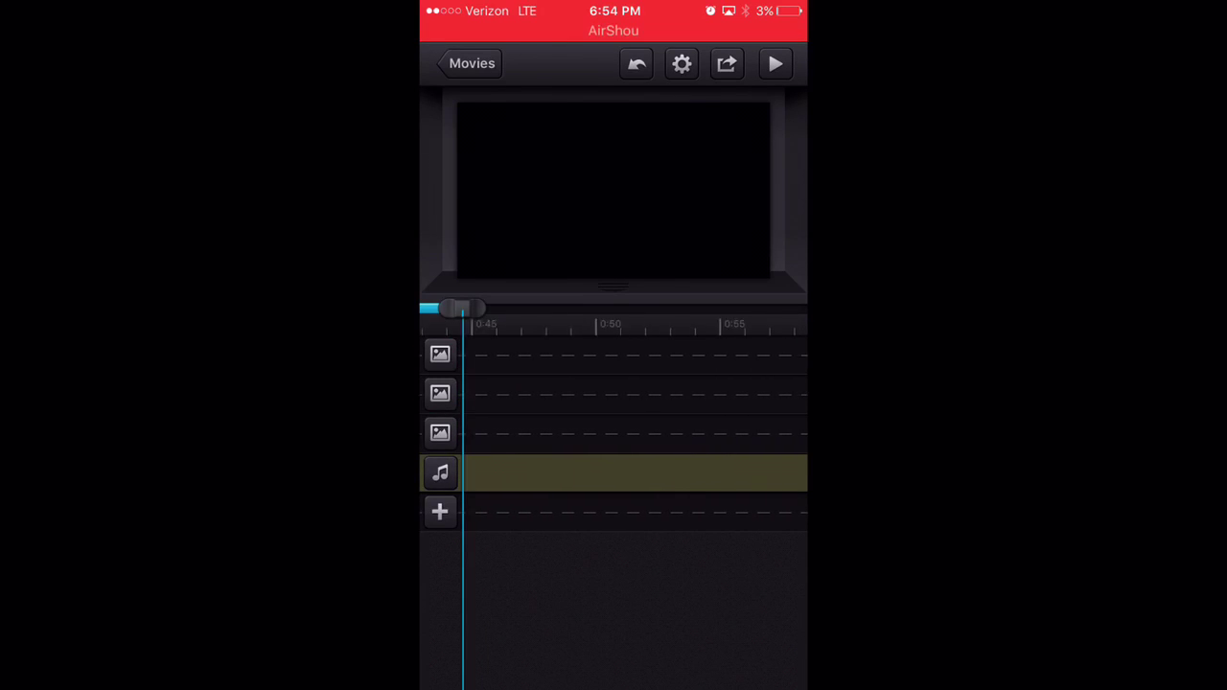
pyautogui.hscroll(8, 633, 422)
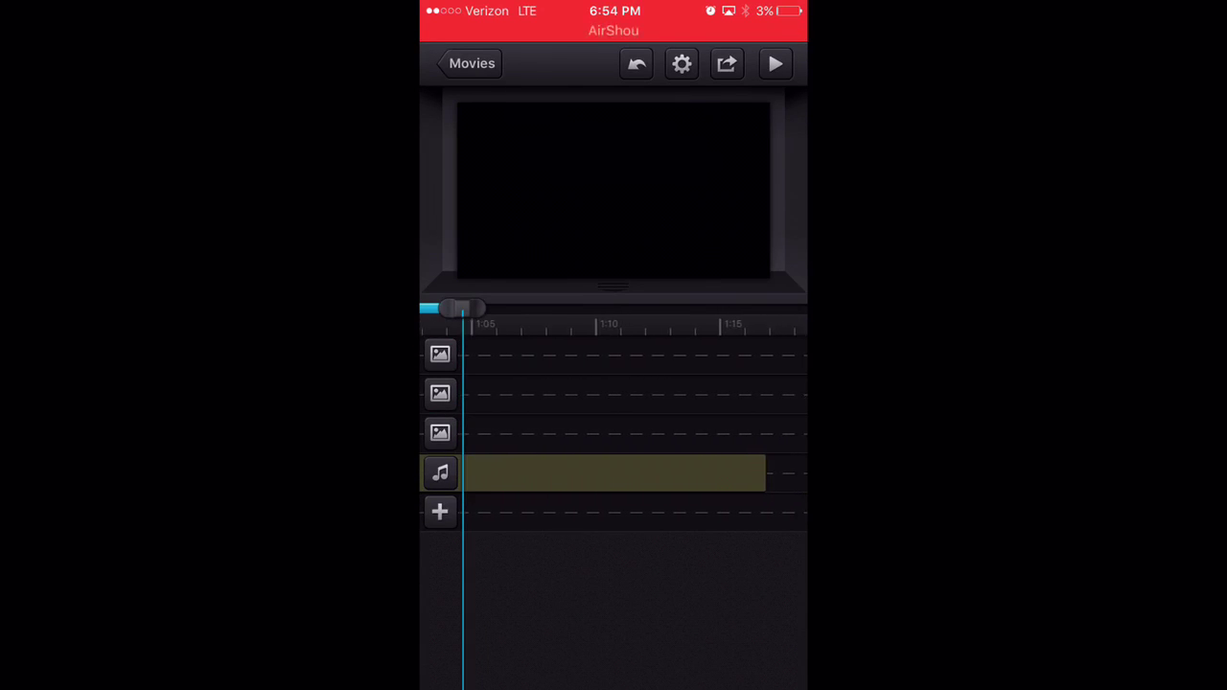
pyautogui.hscroll(-10, 633, 421)
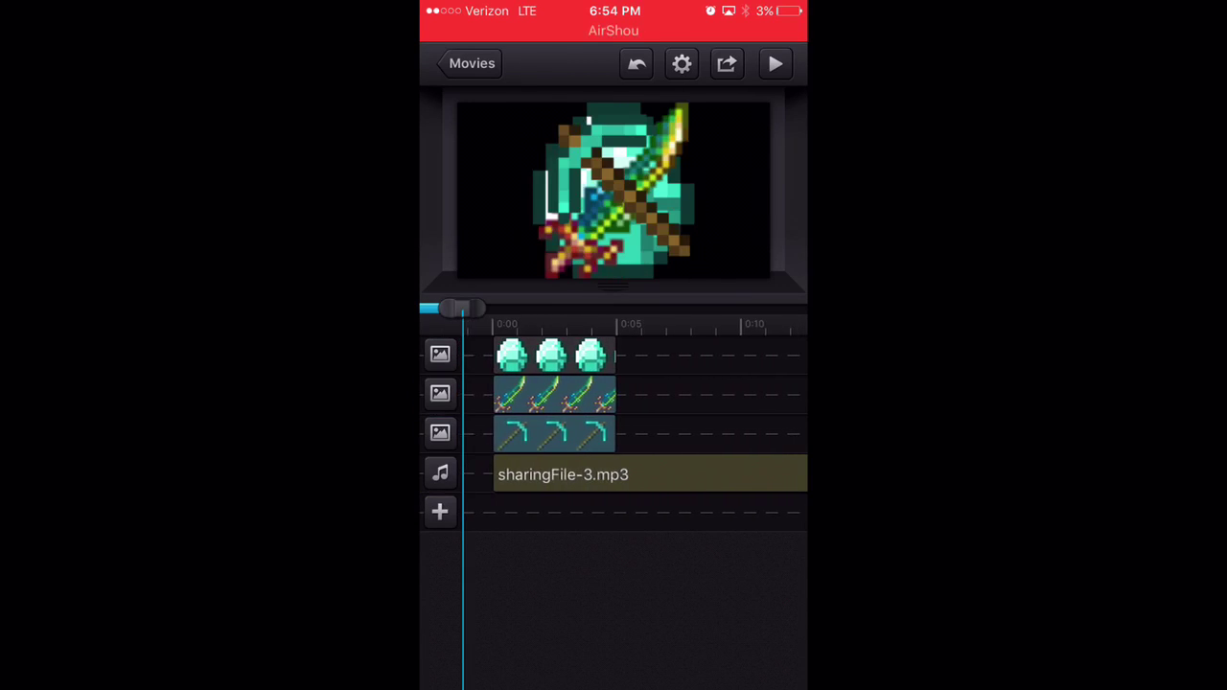
pyautogui.click(522, 436)
# Swap the music for the shared PI96O9EDZojP.128 audio, play the intro, and select the clip
pyautogui.click(619, 665)
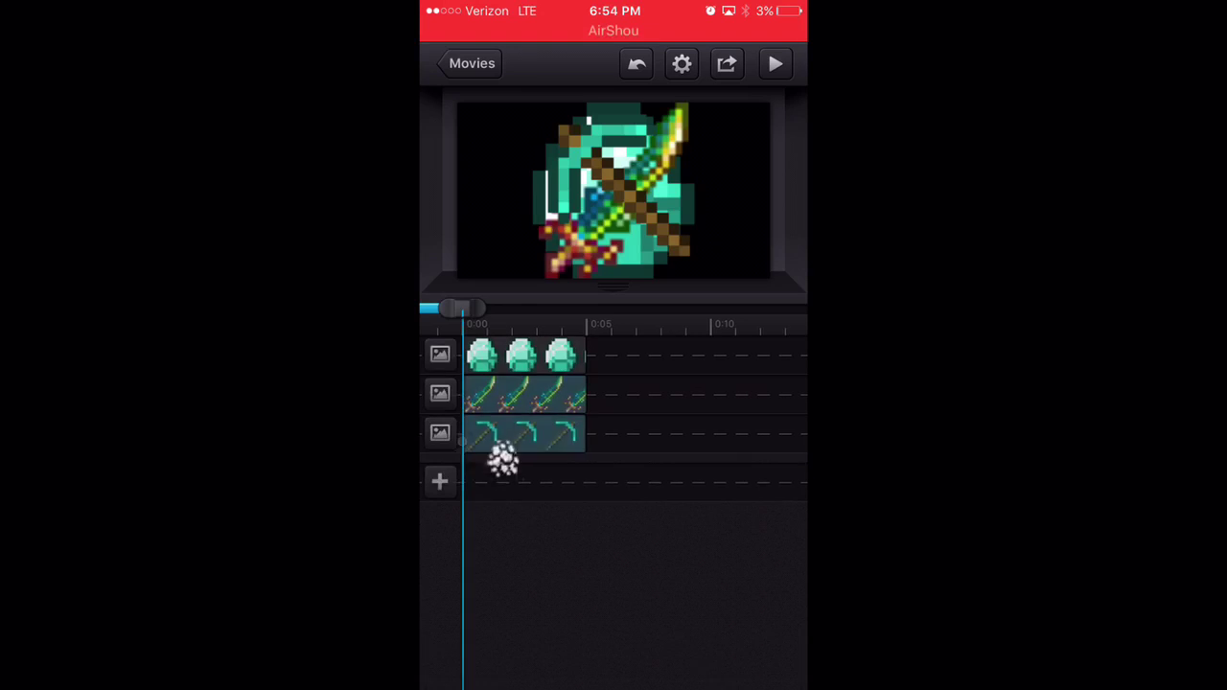
pyautogui.click(439, 472)
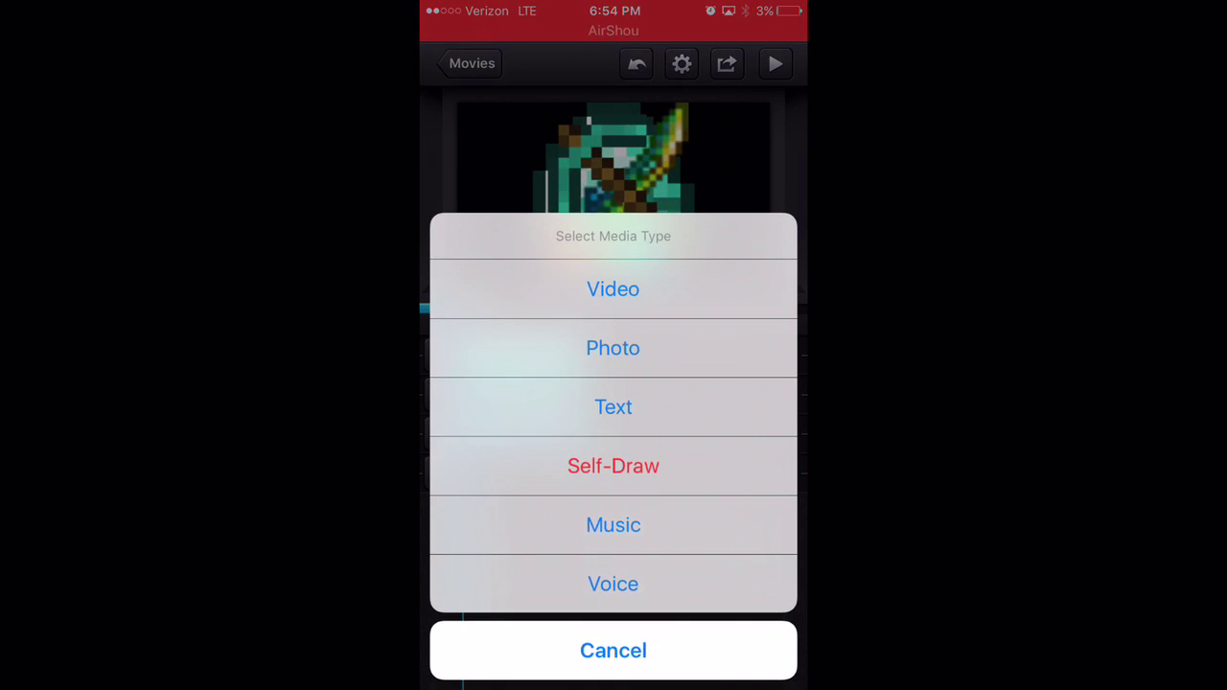
pyautogui.click(613, 524)
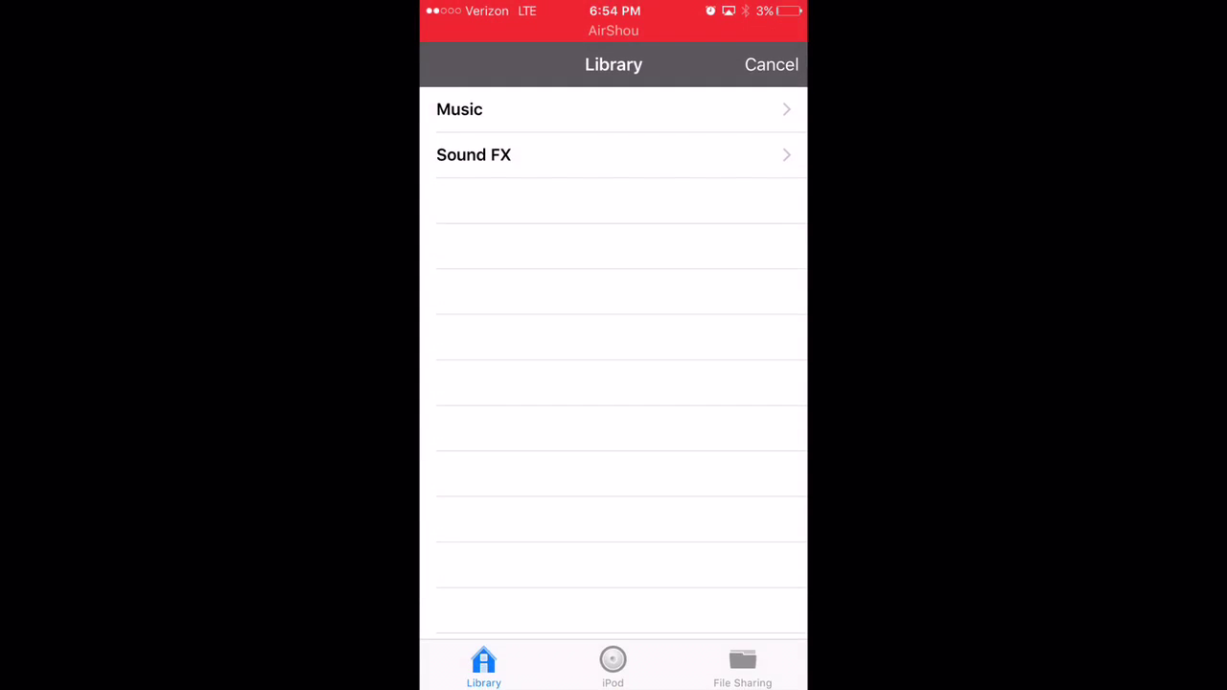
pyautogui.click(743, 667)
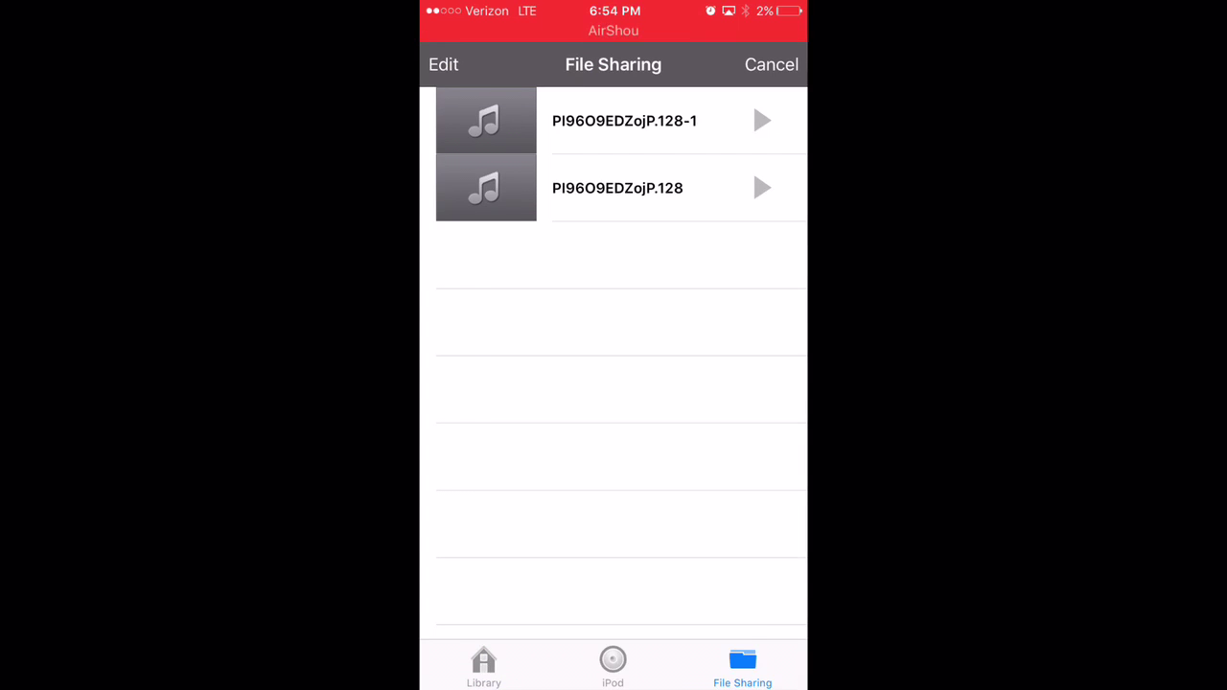
pyautogui.click(618, 188)
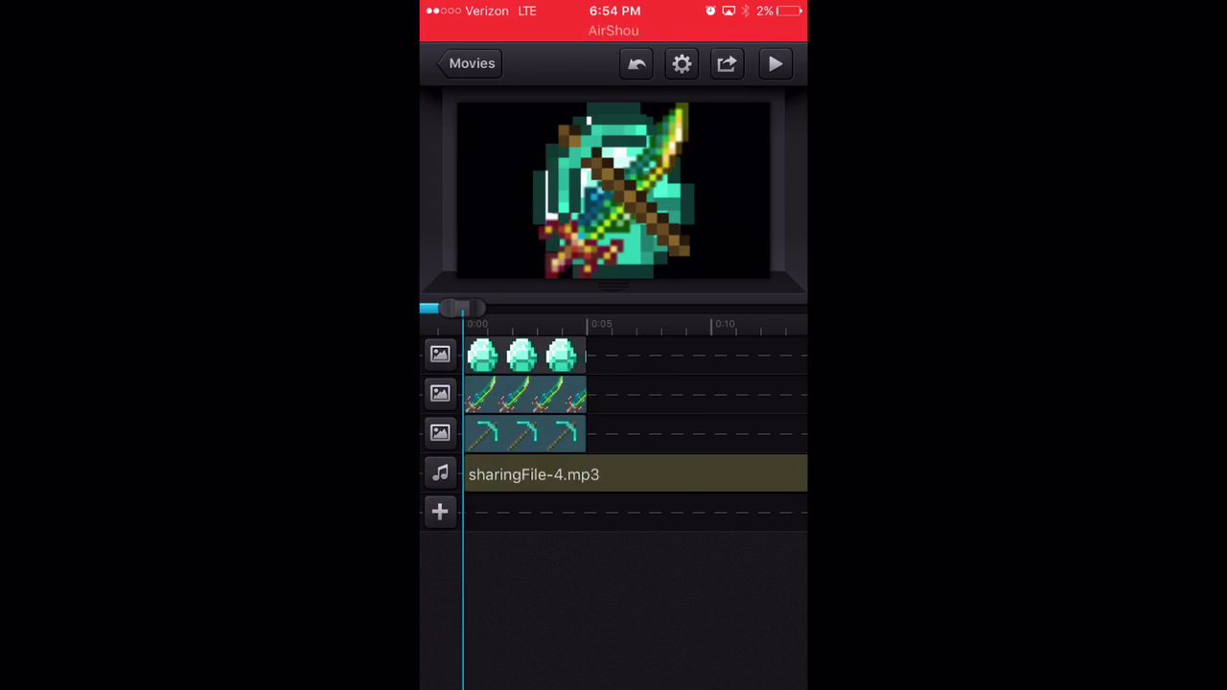
pyautogui.click(777, 64)
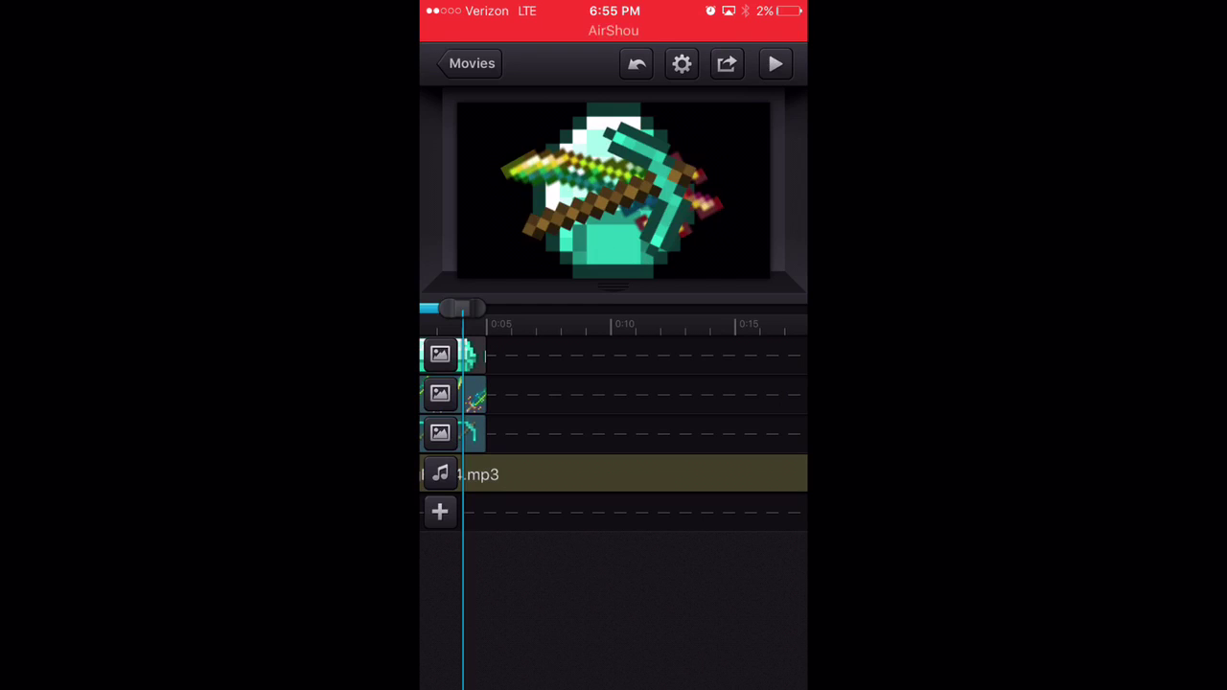
pyautogui.click(525, 437)
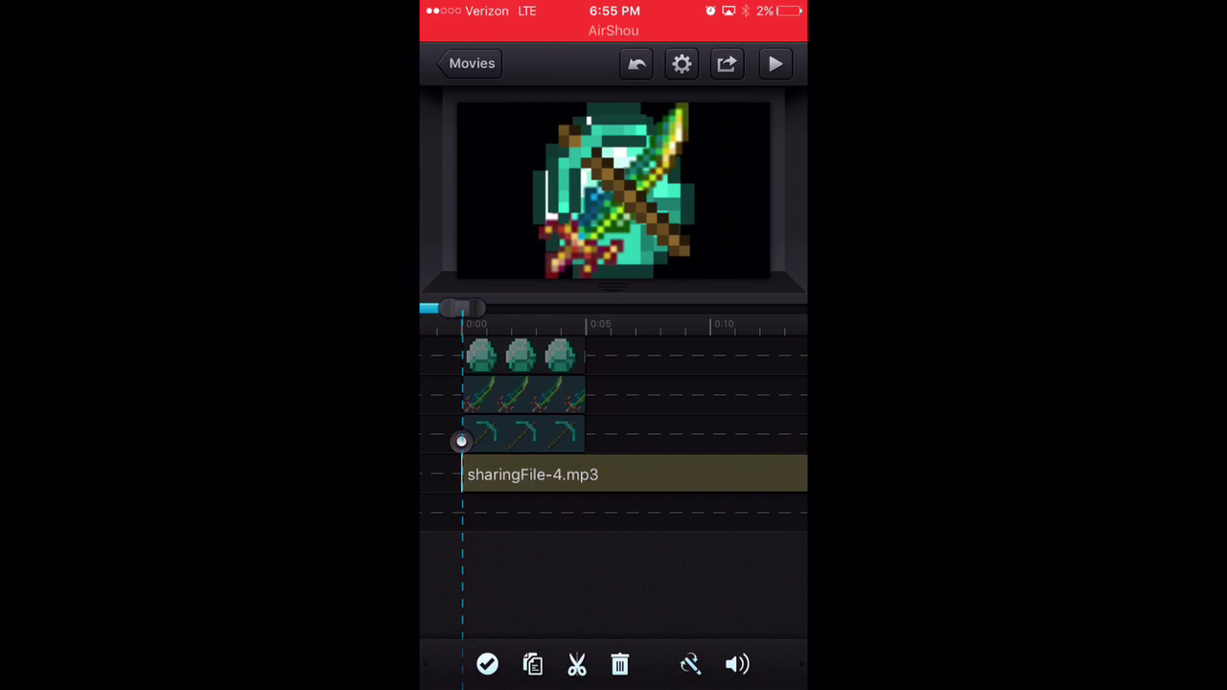
pyautogui.moveTo(671, 393); pyautogui.dragTo(537, 393)
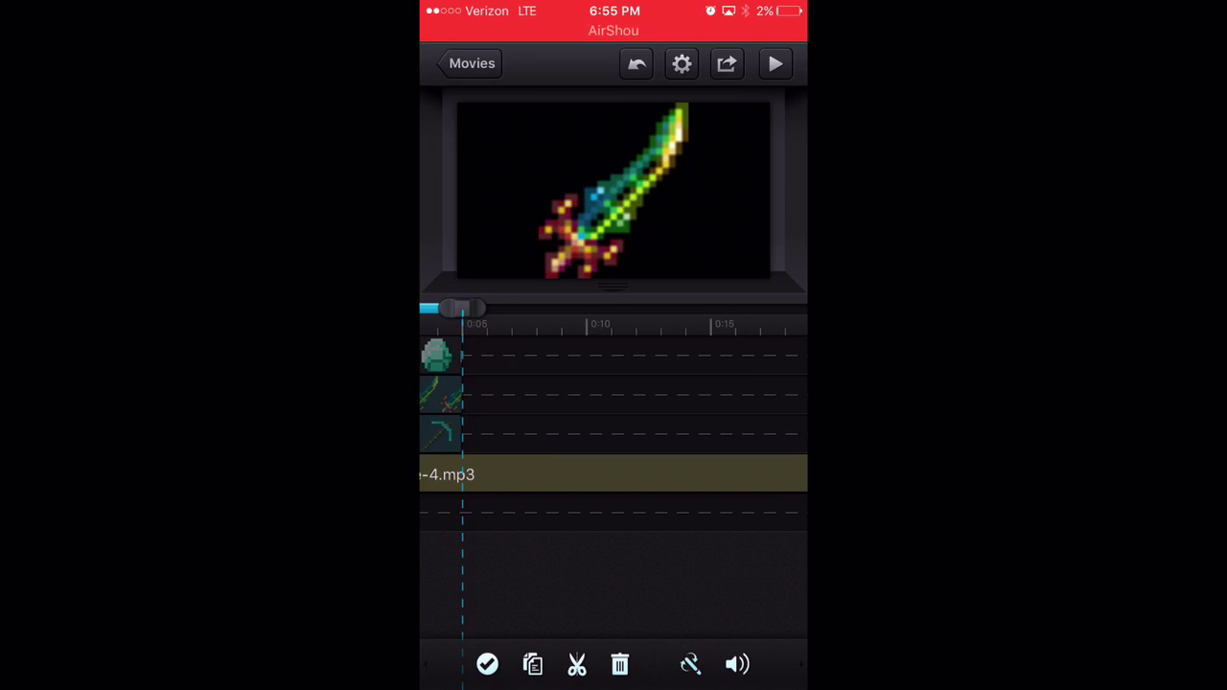
# Split the music at the intro's end, delete the remainder, then play and rewind
pyautogui.click(576, 664)
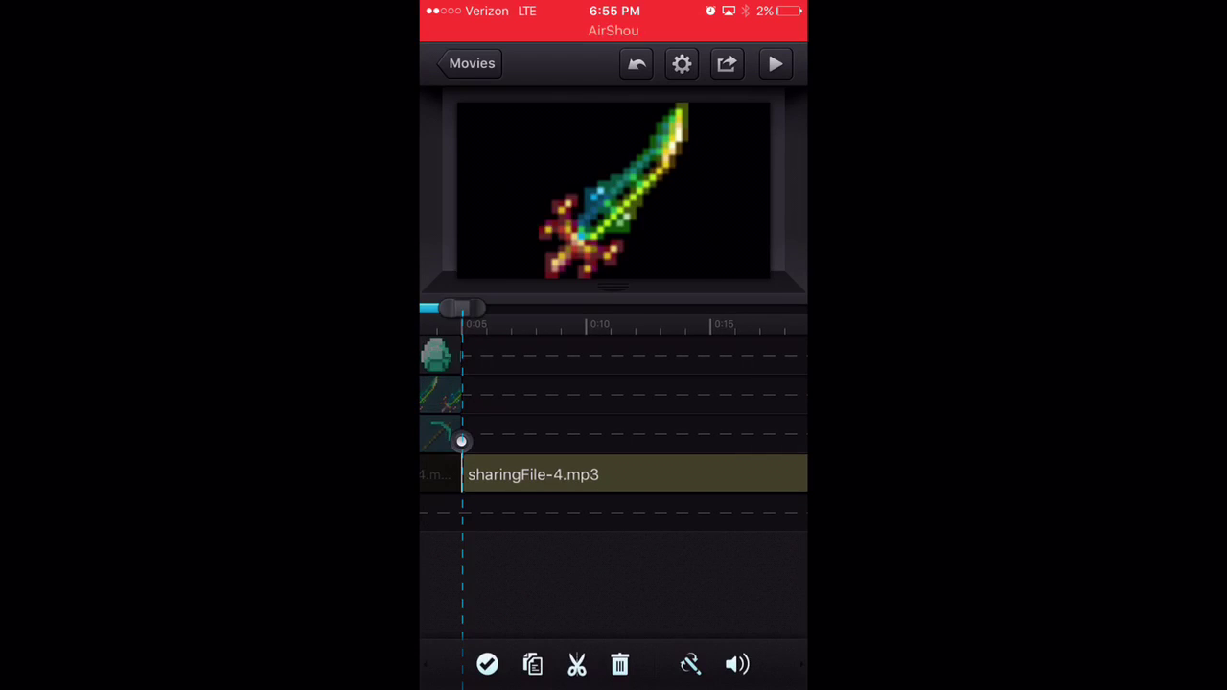
pyautogui.click(619, 665)
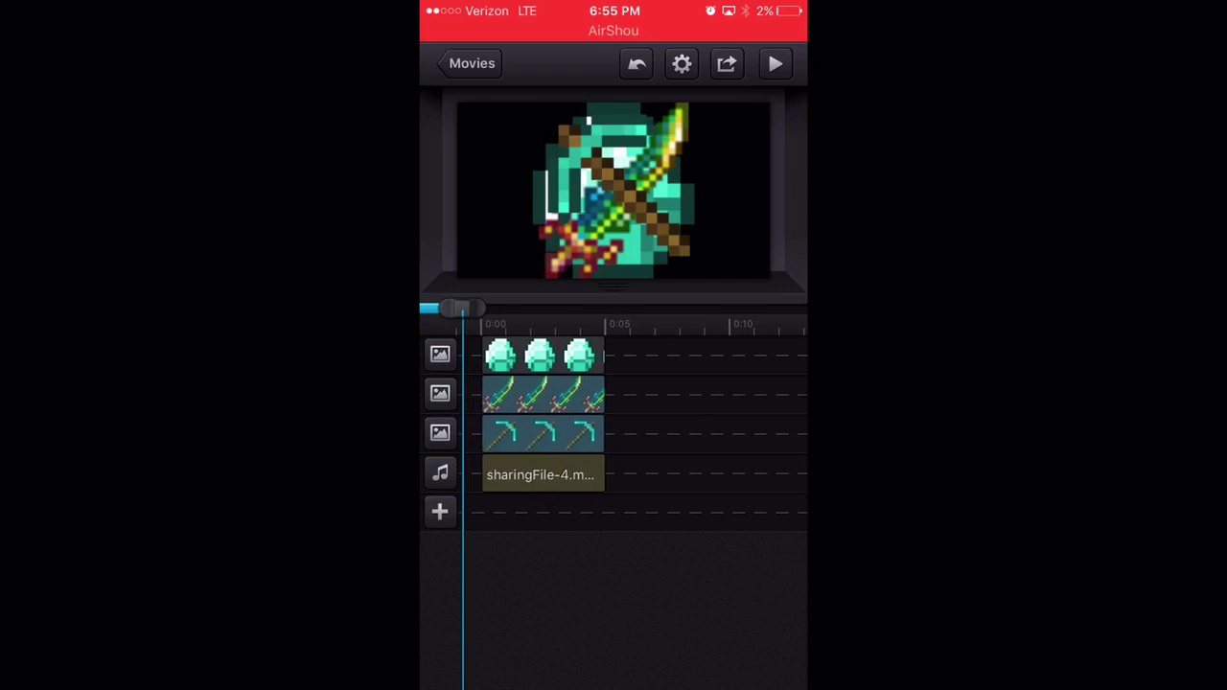
pyautogui.click(775, 64)
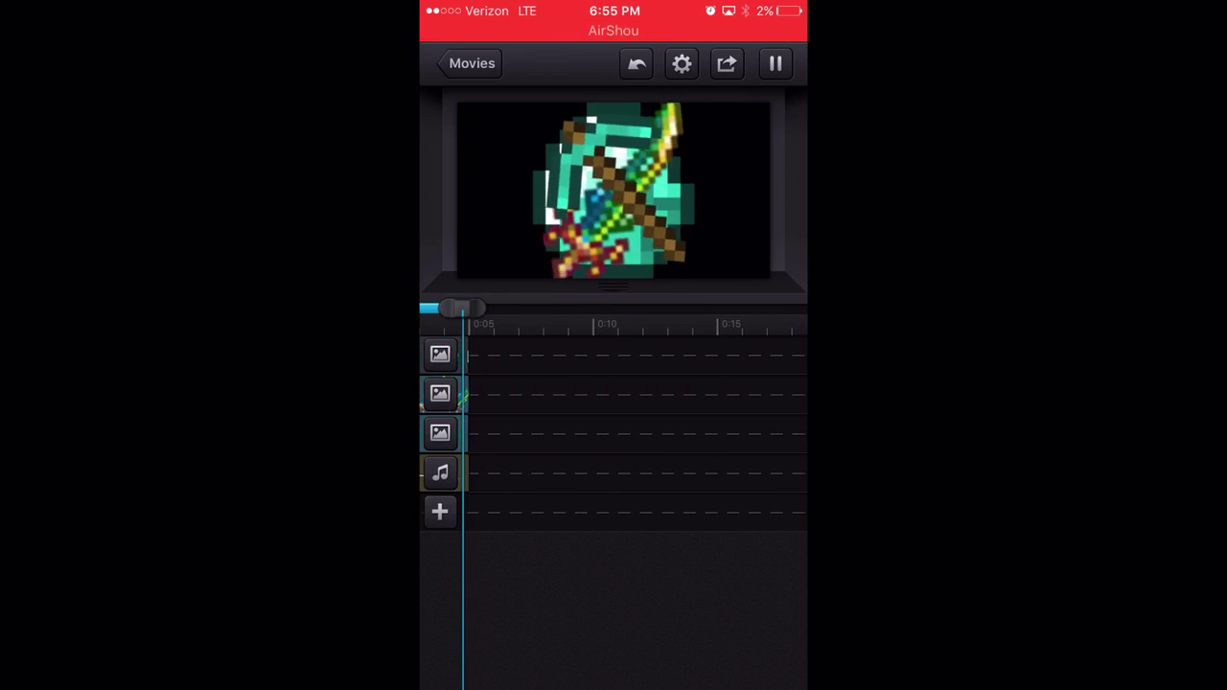
pyautogui.moveTo(537, 431); pyautogui.dragTo(729, 432)
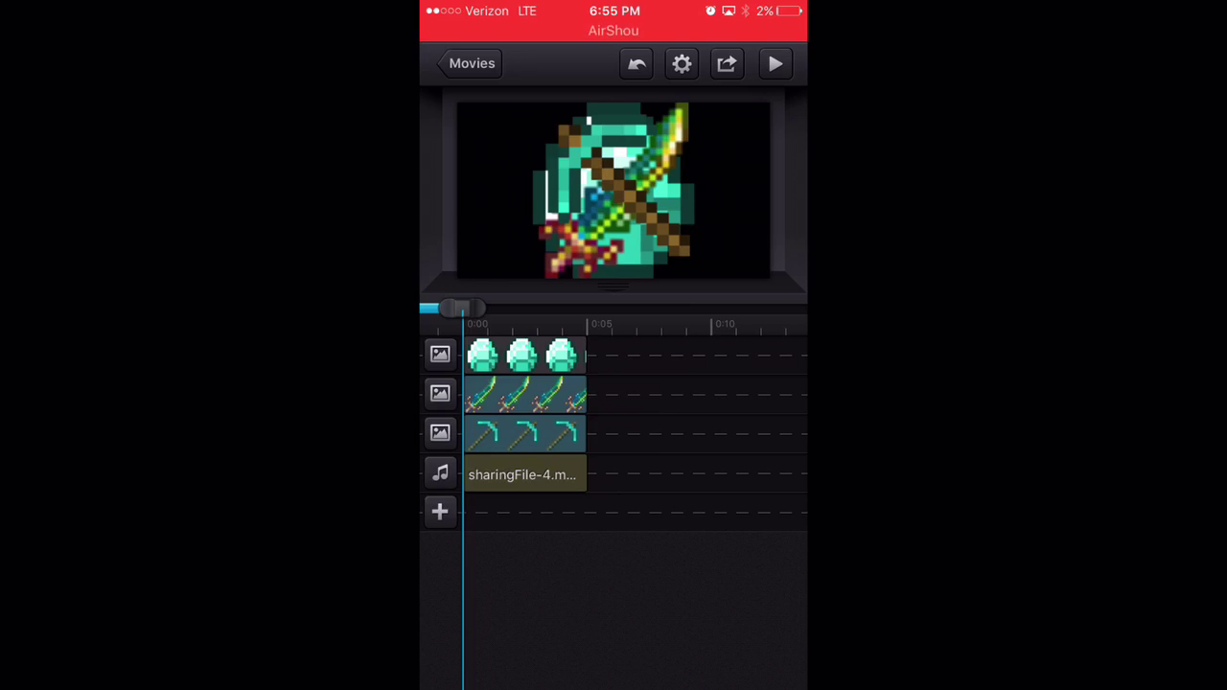
pyautogui.moveTo(671, 412); pyautogui.dragTo(479, 413)
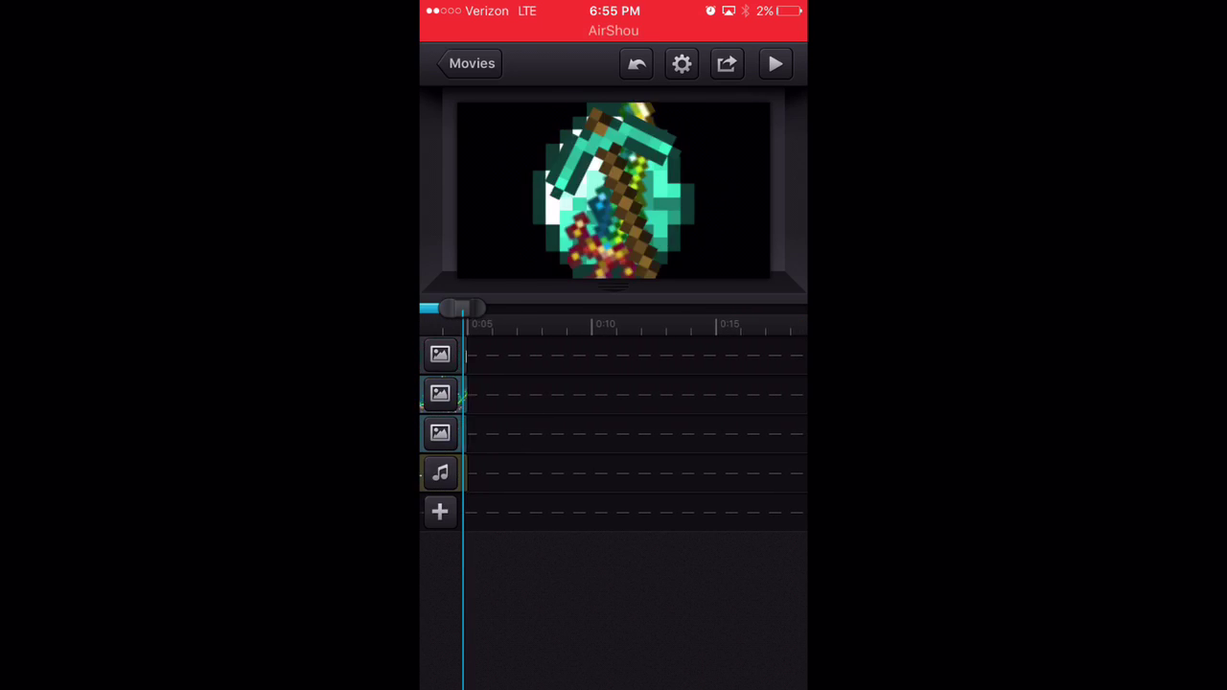
pyautogui.moveTo(672, 412); pyautogui.dragTo(537, 412)
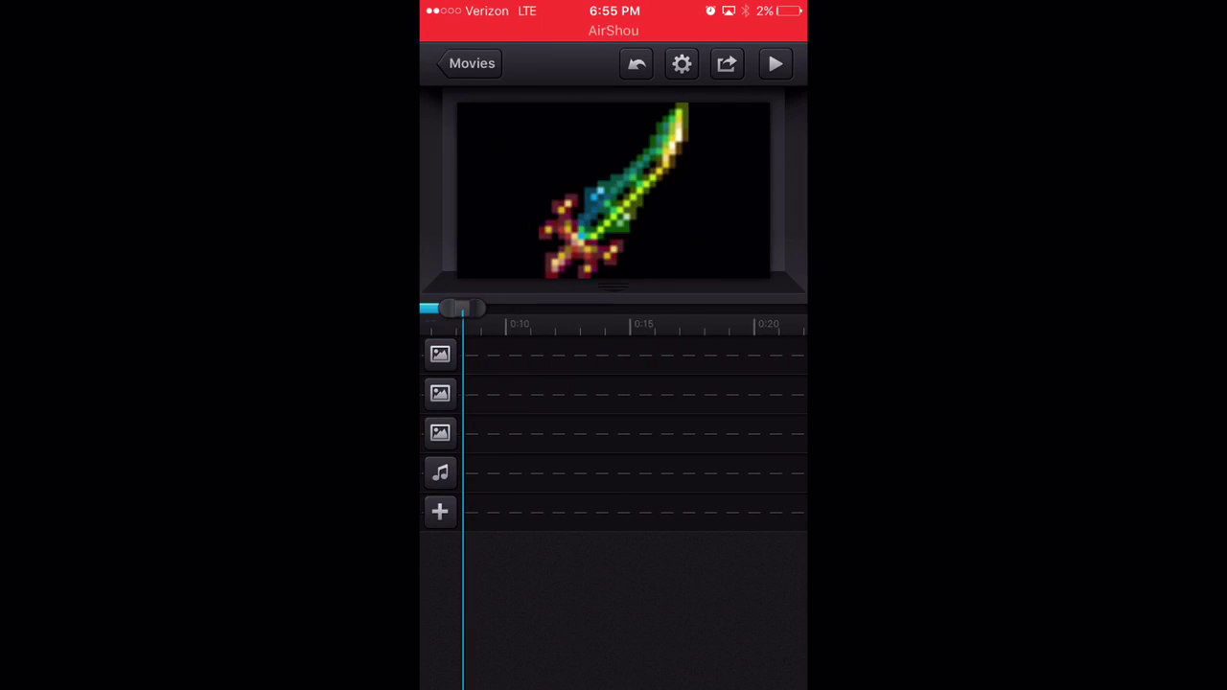
pyautogui.click(439, 511)
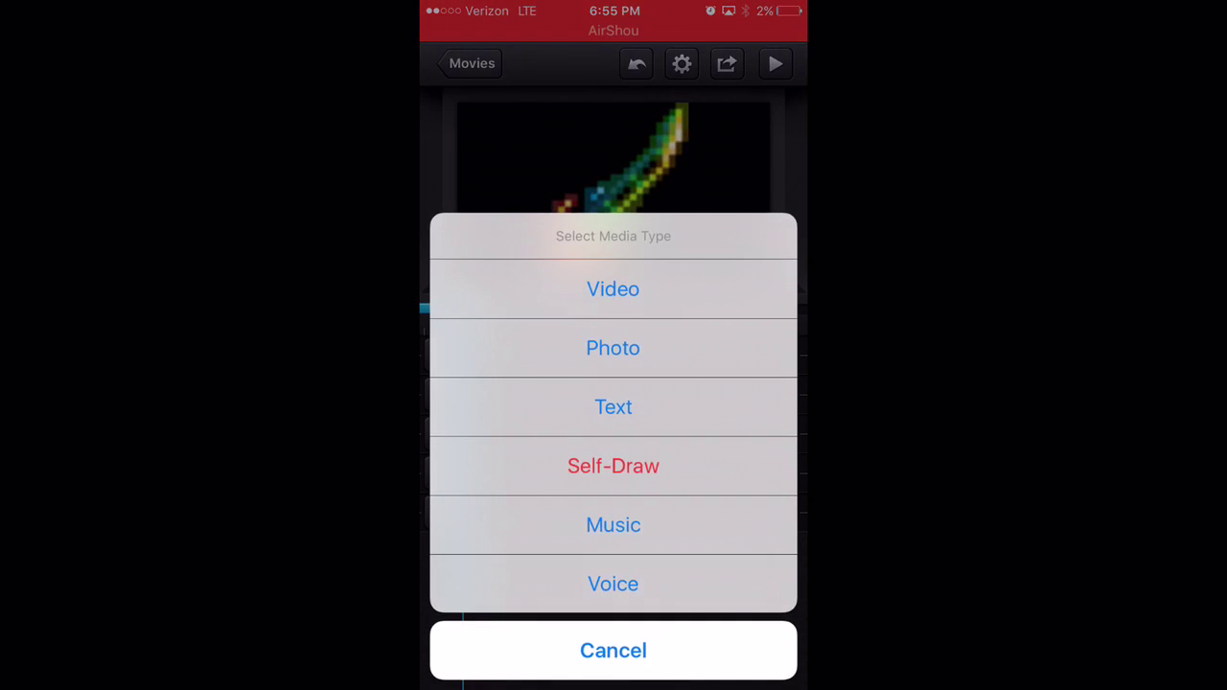
pyautogui.click(613, 348)
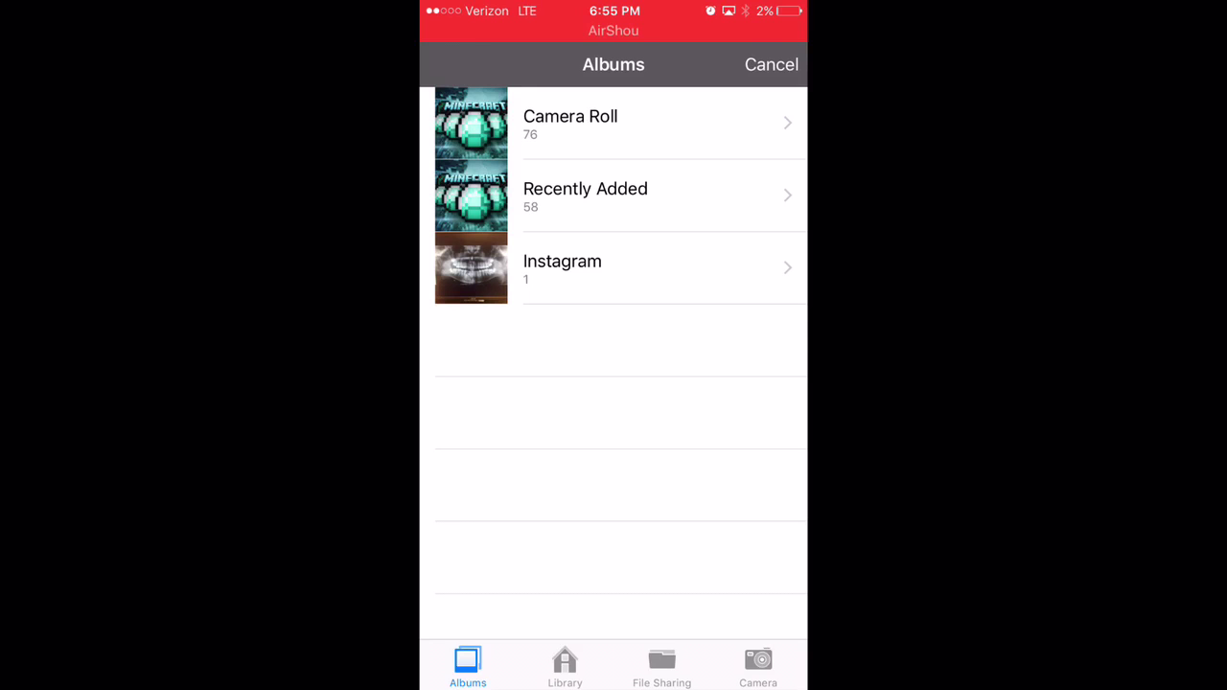
pyautogui.click(771, 64)
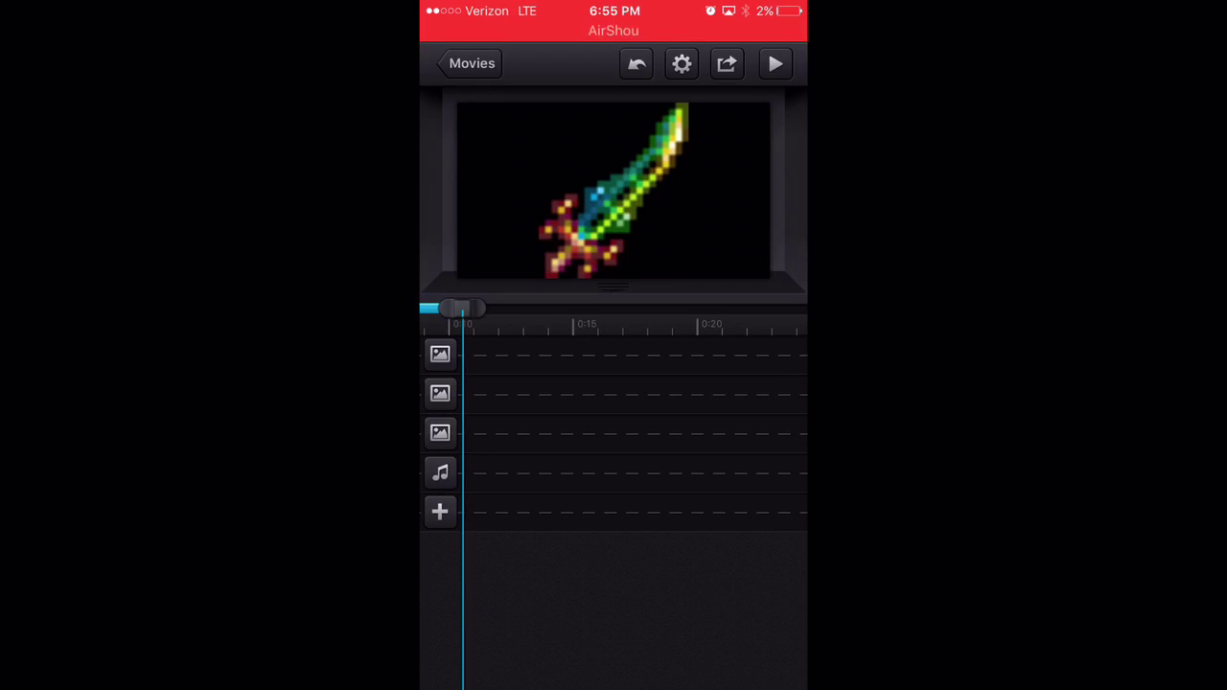